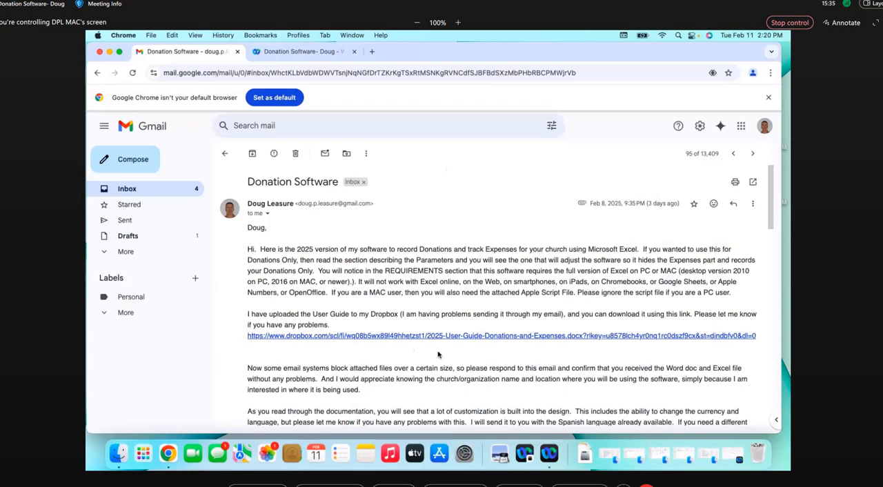
Bring up the Word user guide to read its INSTALLATION on MAC section, and move it away again
left_click_drag(882, 44, 678, 33)
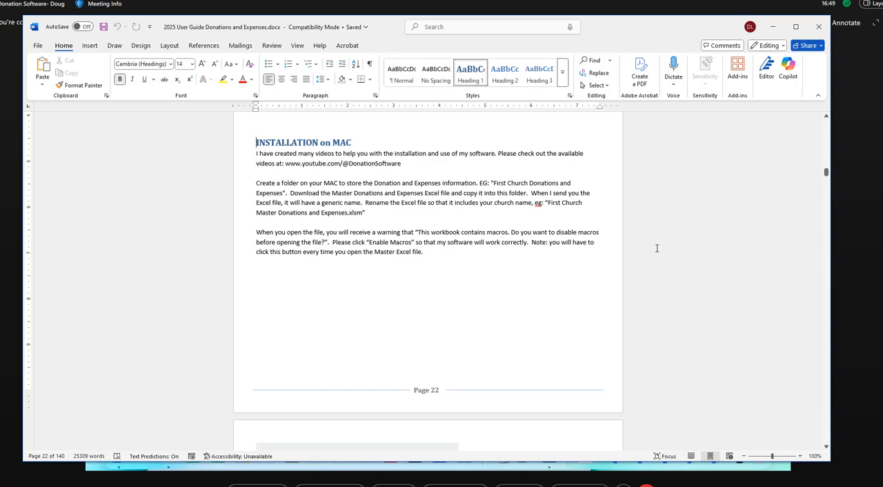
left_click_drag(623, 34, 882, 46)
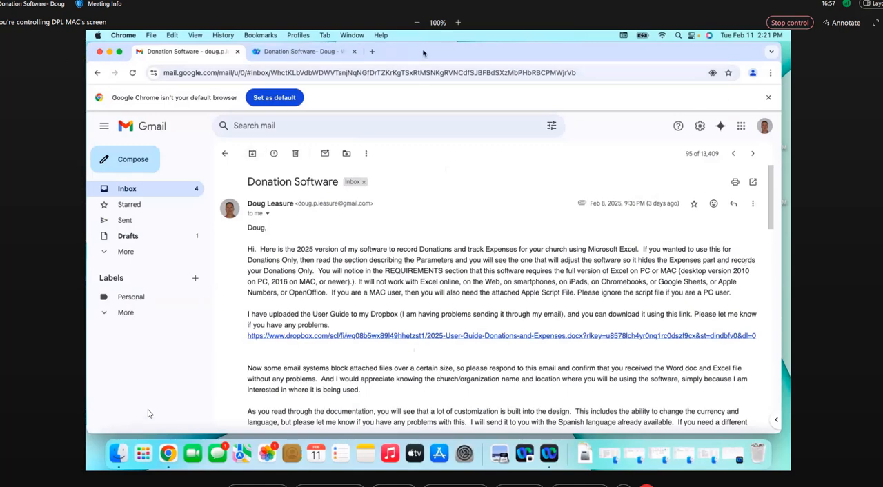
Create a folder named "First Baptist Donations" in the Mac's Documents folder and open it
left_click(118, 455)
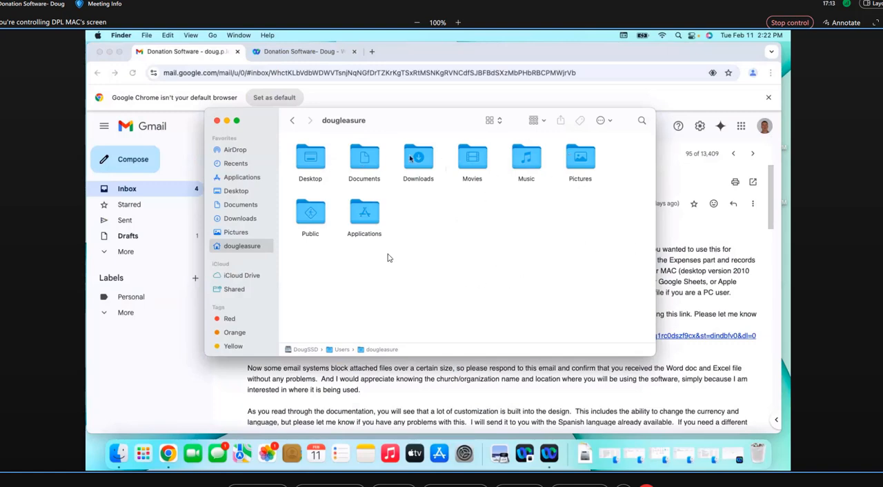
double_click(365, 164)
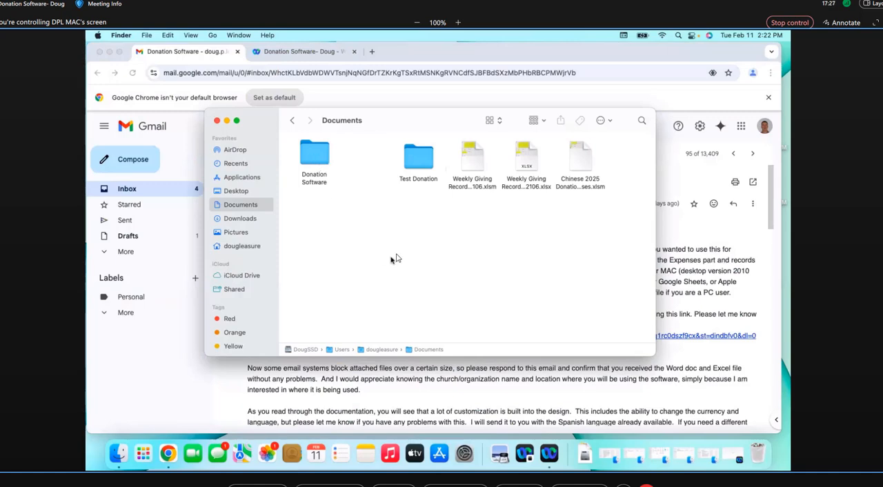
right_click(323, 217)
left_click(344, 222)
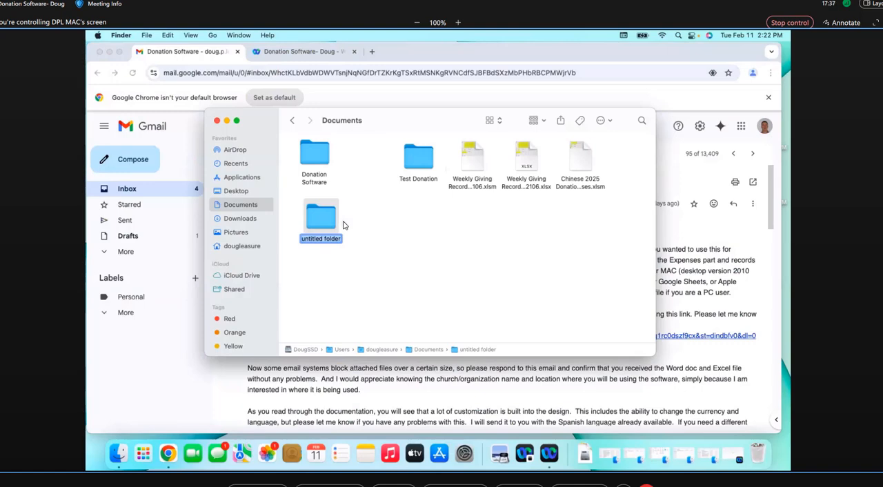
type("First Baptist Donations")
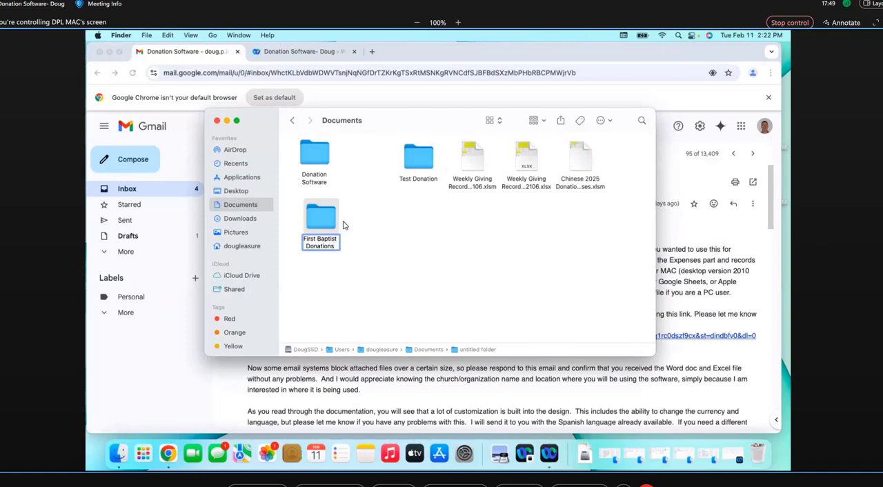
key("Return")
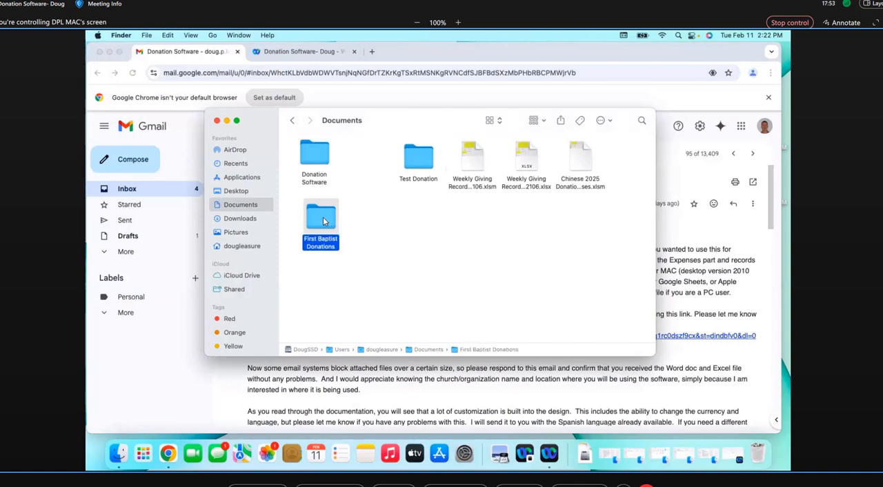
double_click(323, 221)
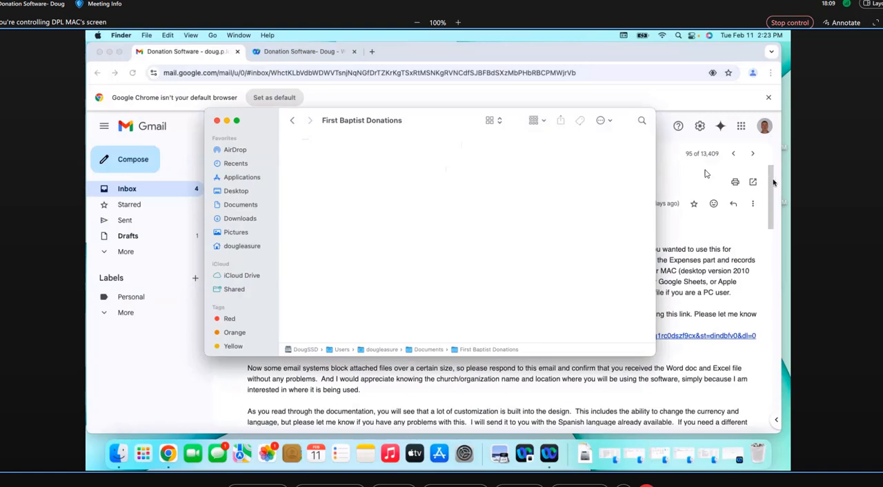
Download the "2025 Excel Donations and Expenses.xlsm" attachment from the Donation Software email
left_click(674, 180)
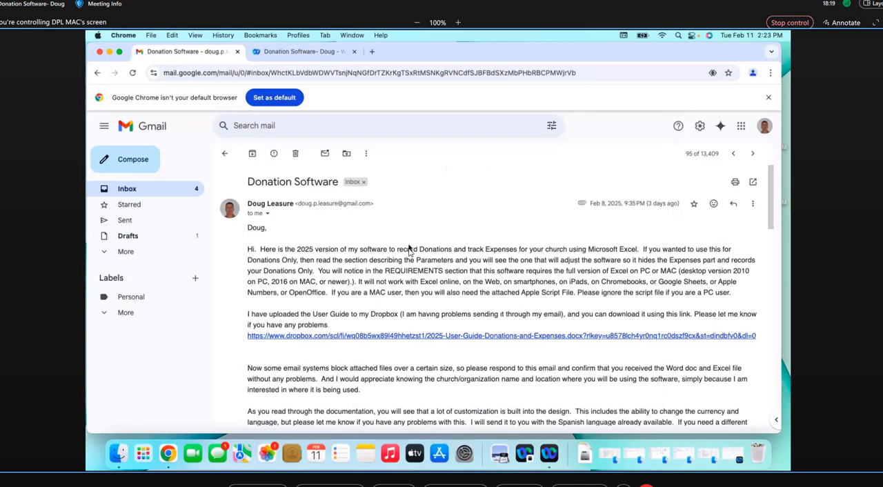
scroll(409, 250, "down", 5)
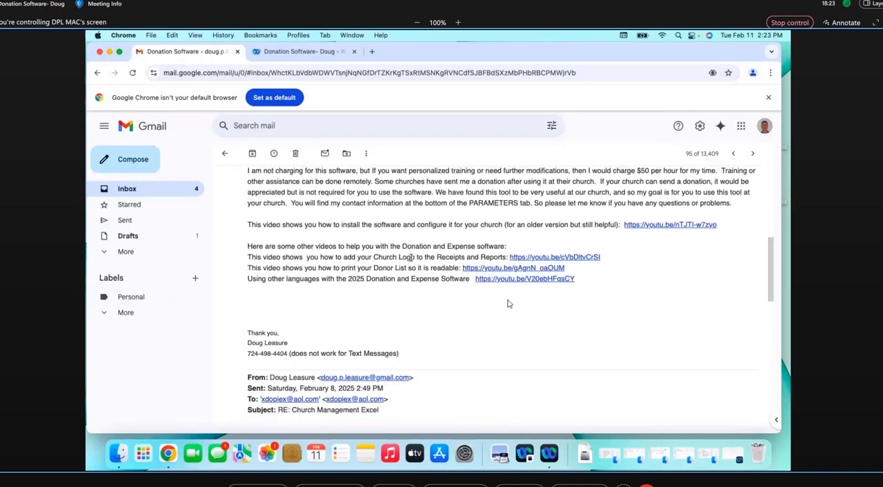
scroll(459, 308, "down", 6)
scroll(459, 310, "down", 5)
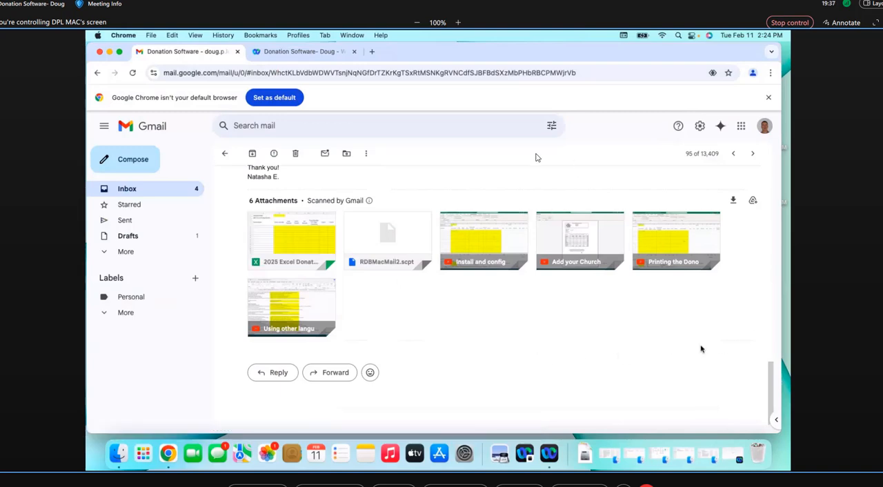
mouse_move(305, 243)
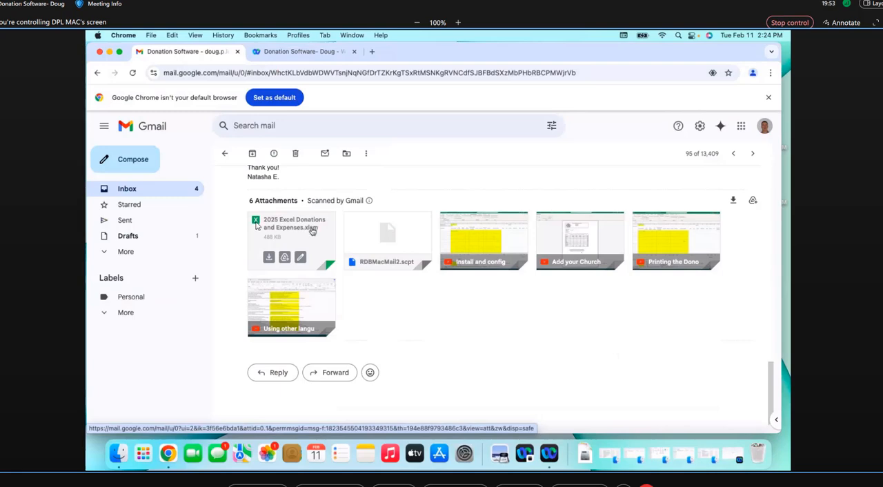
left_click(269, 262)
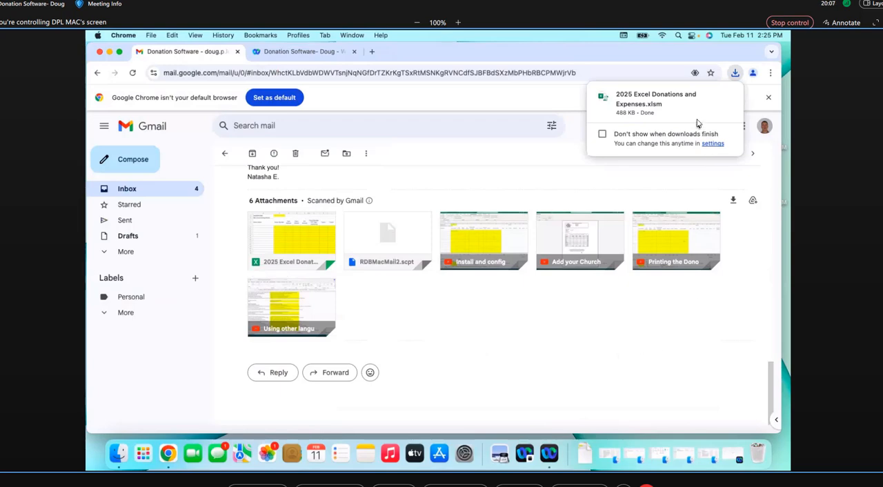
Copy the downloaded "2025 Excel Donations and Expenses.xlsm" from Downloads into the First Baptist Donations folder in Documents
mouse_move(697, 119)
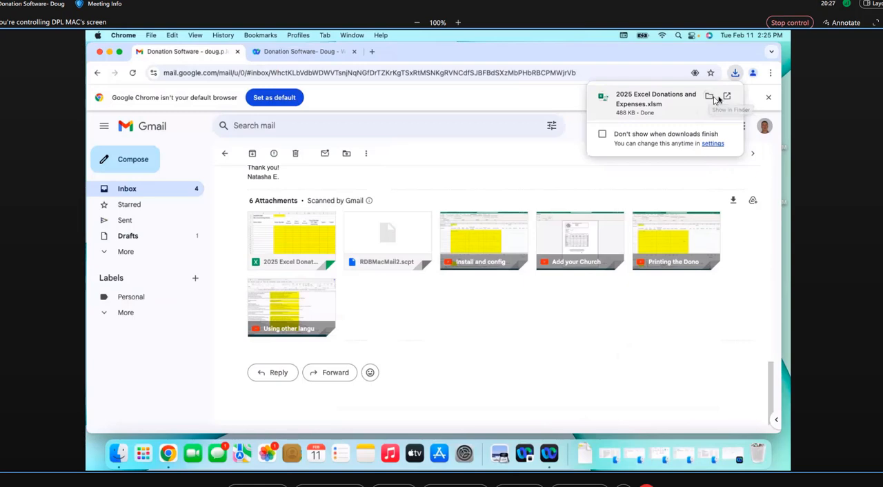
left_click(710, 98)
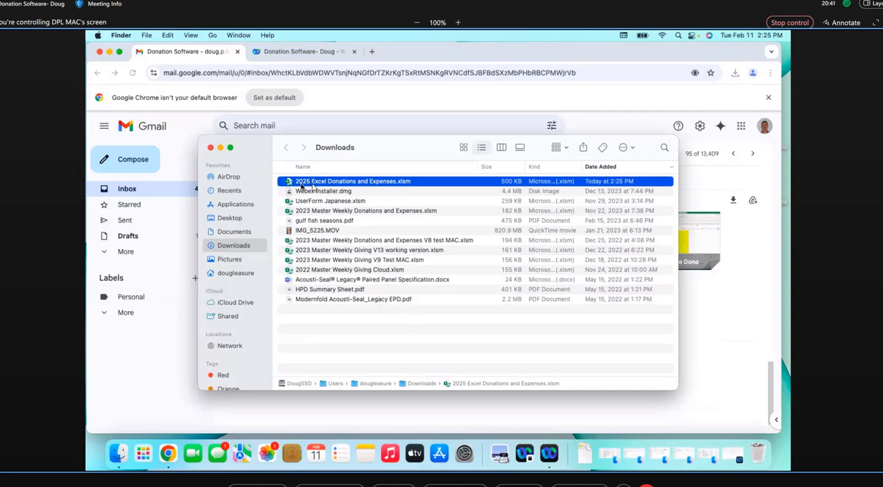
right_click(421, 185)
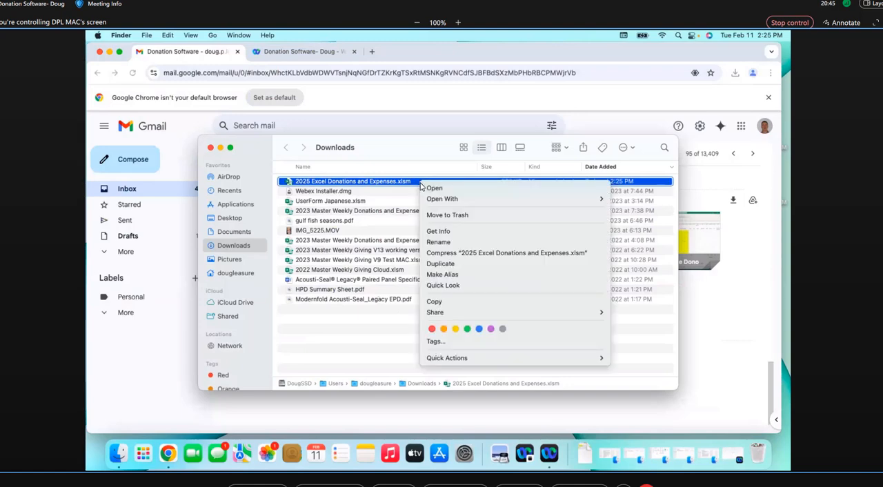
left_click(435, 303)
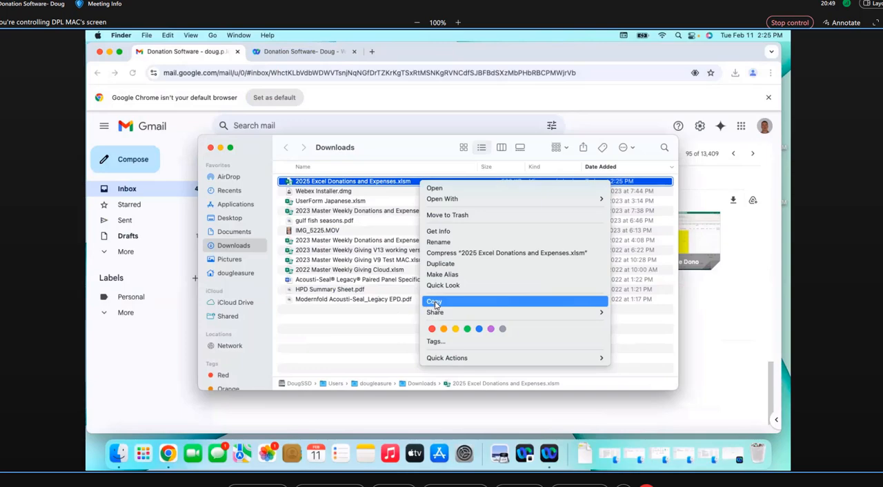
left_click(234, 231)
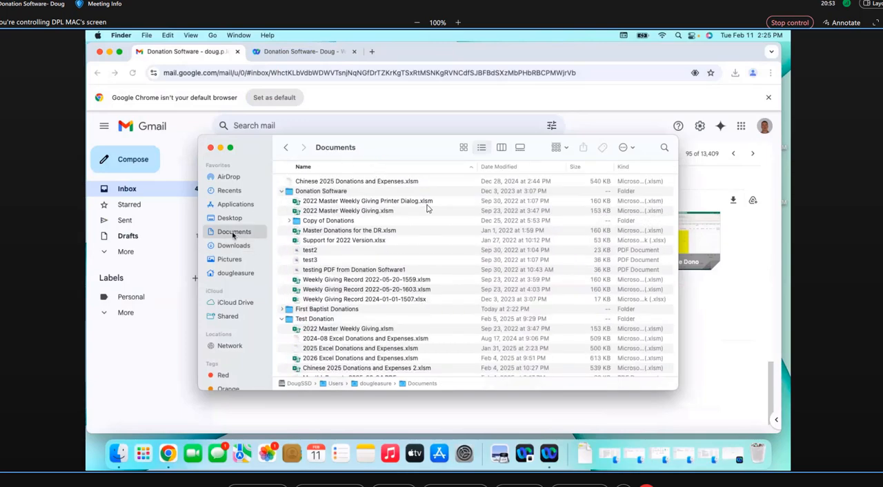
double_click(326, 312)
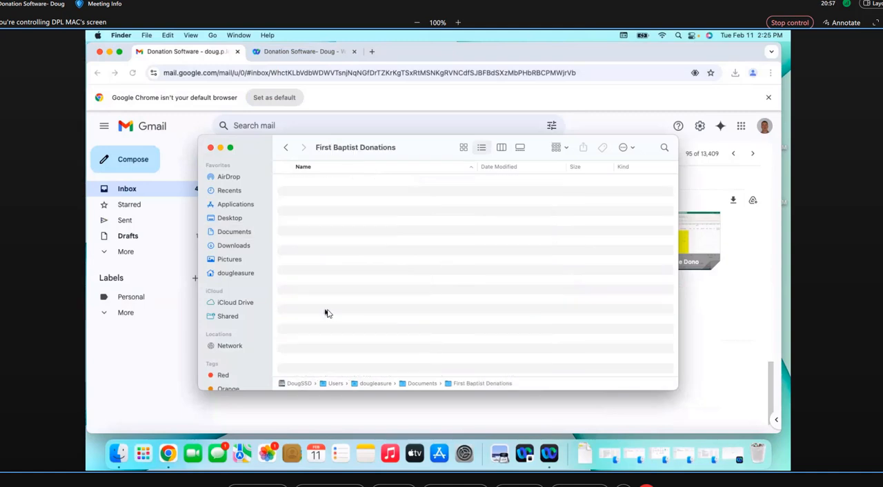
right_click(356, 204)
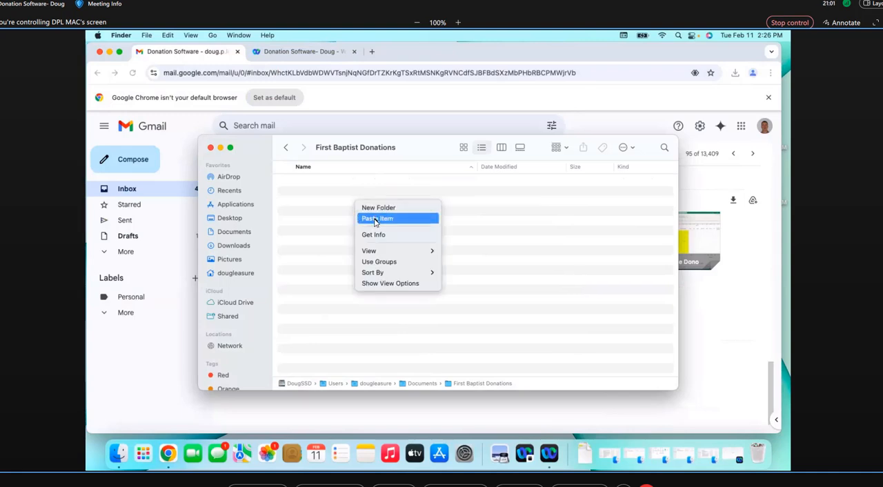
left_click(376, 221)
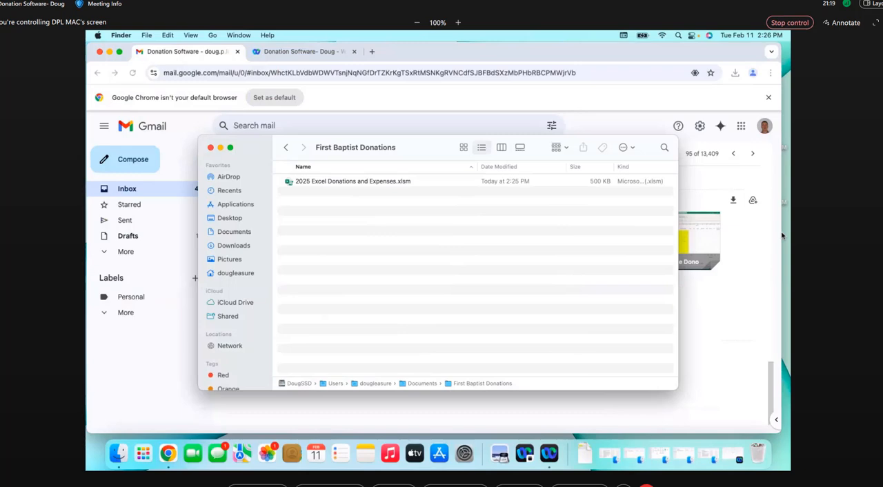
Rename the copied workbook as "First Baptist Donations and Expenses.xlsm"
right_click(319, 185)
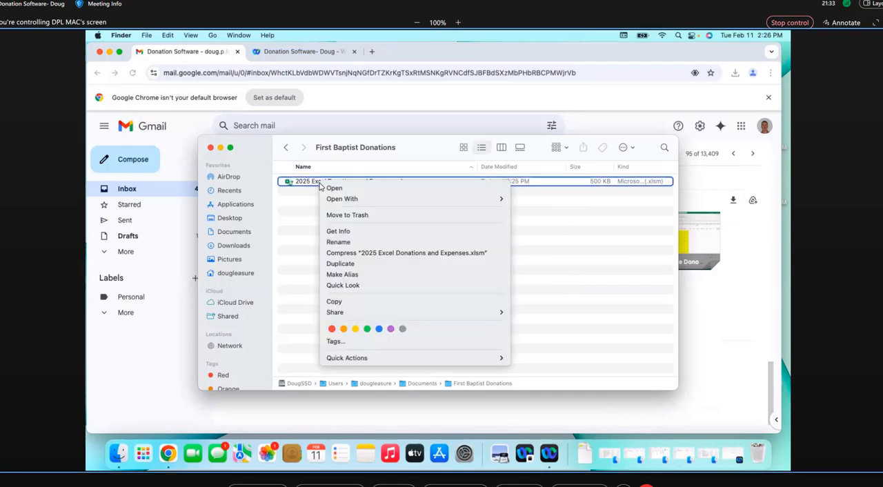
left_click(332, 243)
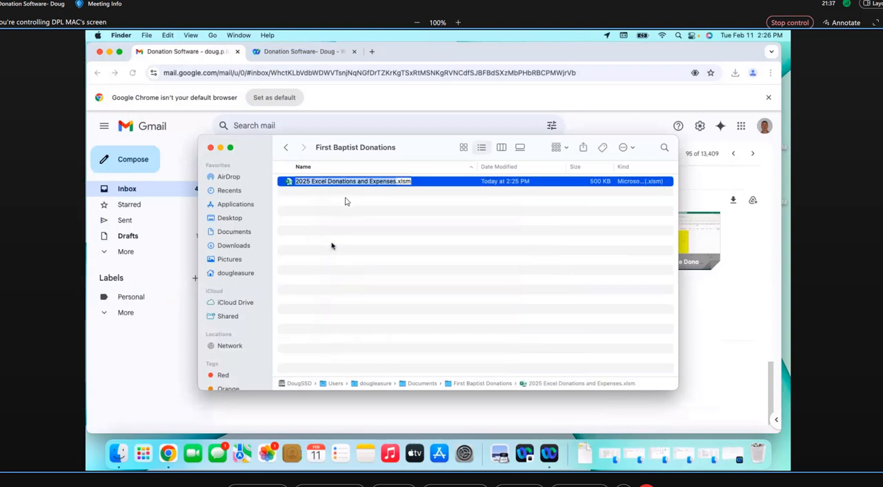
left_click(329, 183)
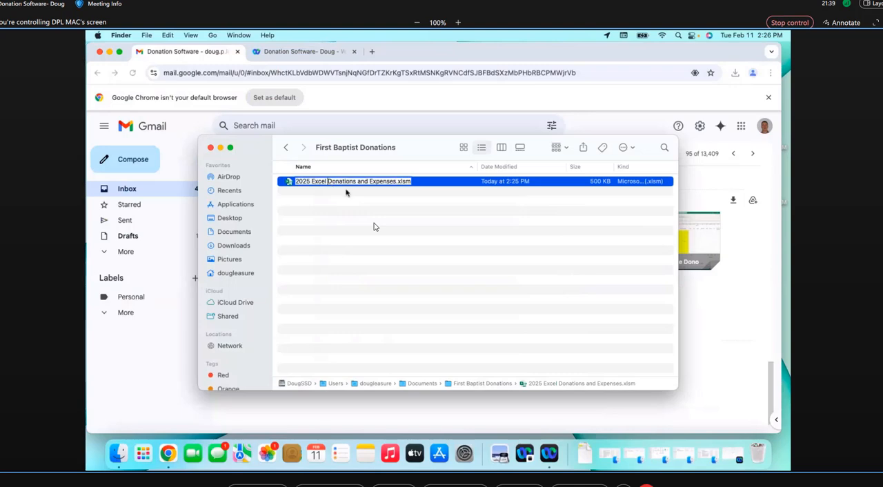
key("BackSpace")
key("BackSpace")
key("BackSpace")
key("BackSpace")
key("BackSpace")
key("BackSpace")
key("BackSpace")
key("BackSpace")
key("BackSpace")
key("BackSpace")
key("BackSpace")
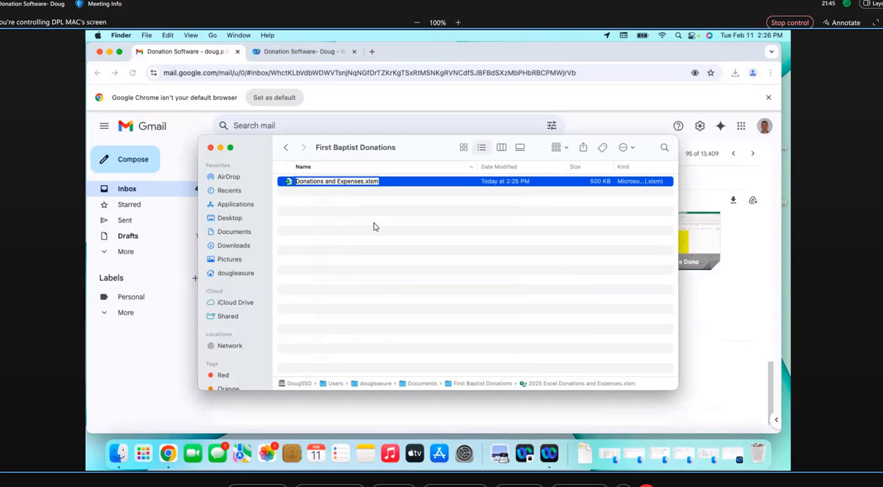
type("First")
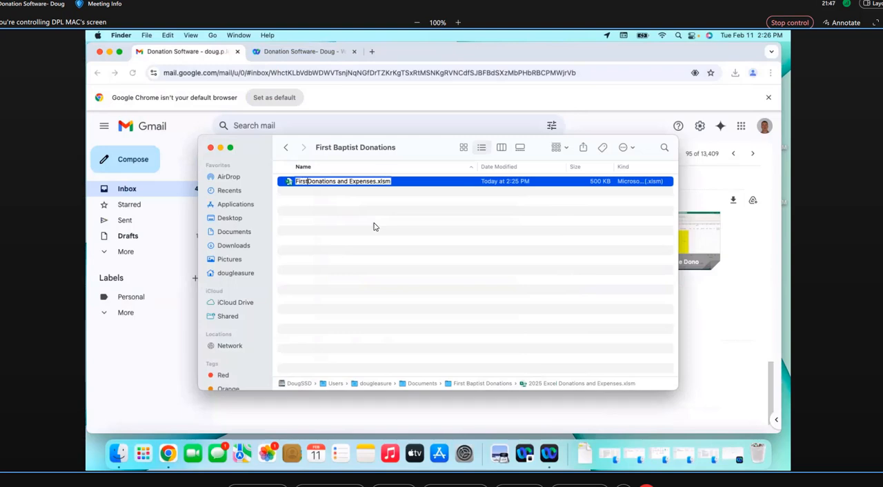
type(" Baptist")
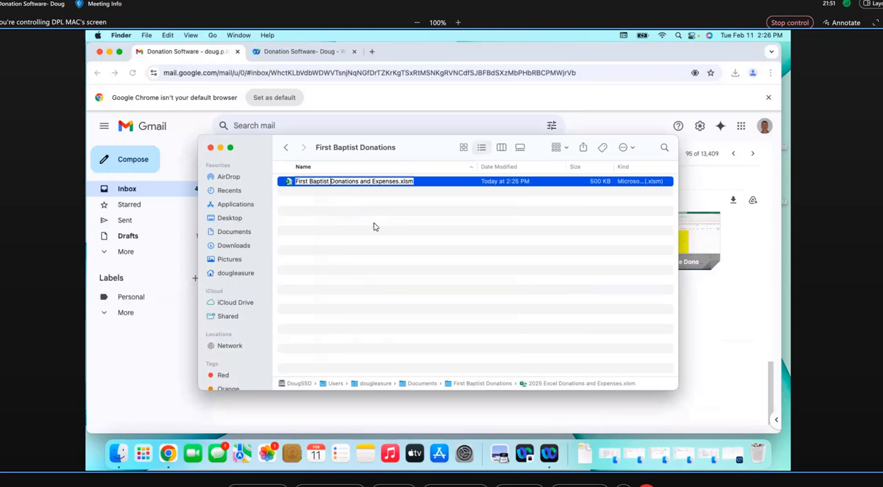
key("Return")
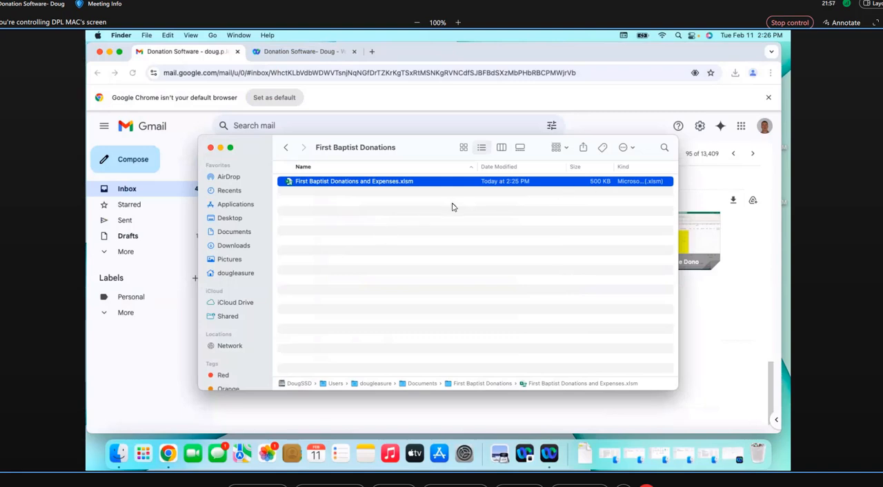
Open "First Baptist Donations and Expenses.xlsm" in Excel with macros enabled
double_click(299, 183)
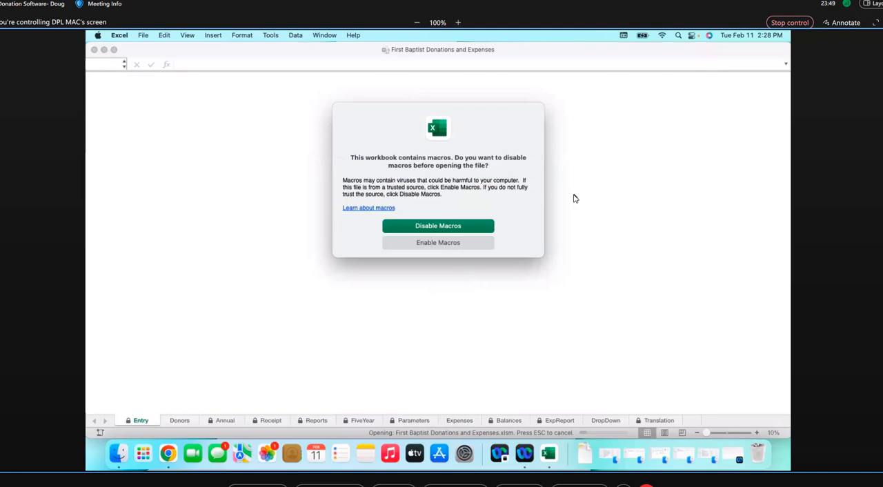
left_click(437, 245)
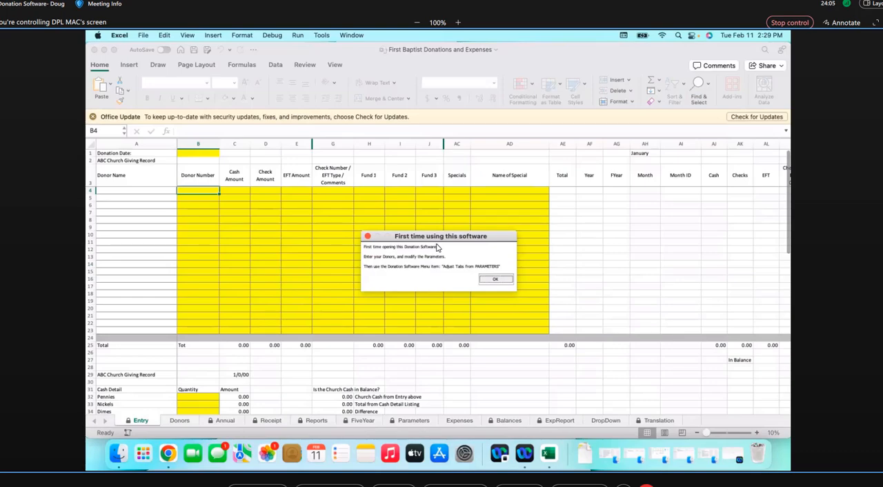
Bring the Word user guide back into view to examine its instructions on enabling macros in Excel for Mac
left_click_drag(882, 24, 647, 19)
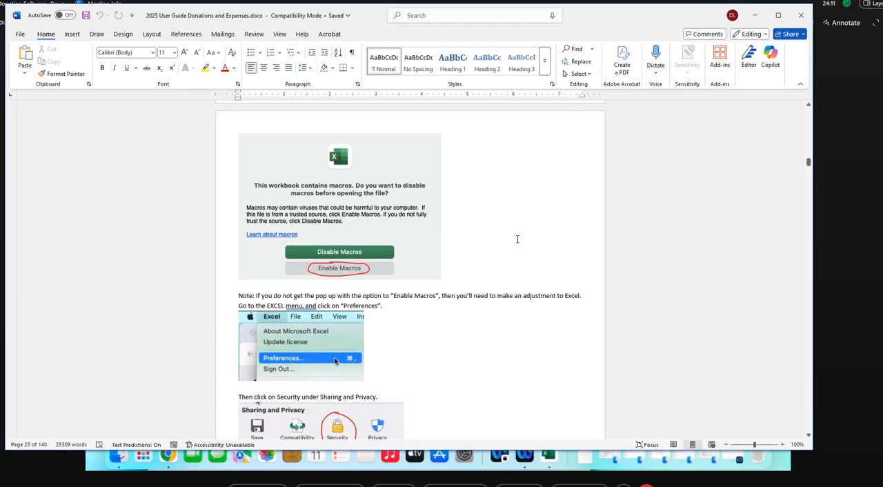
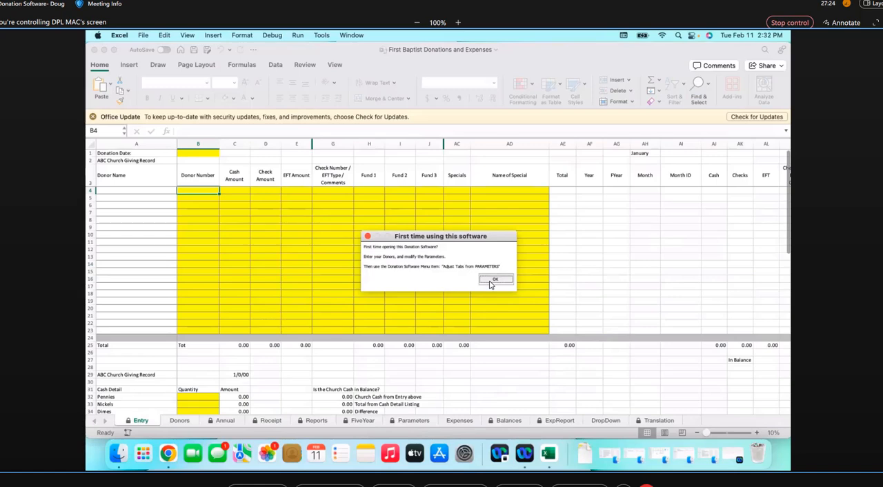
Dismiss the first-time notice, cancel the donation date entry and close the Office update message
left_click(491, 281)
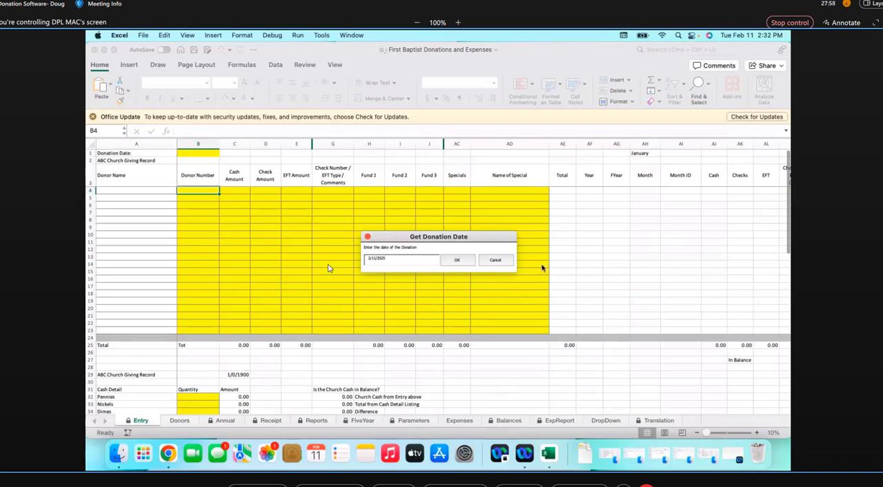
left_click(495, 260)
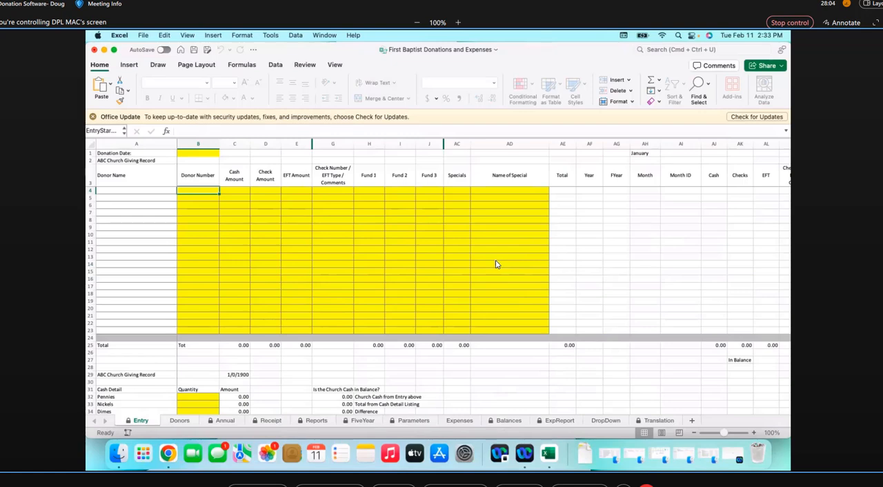
left_click(93, 117)
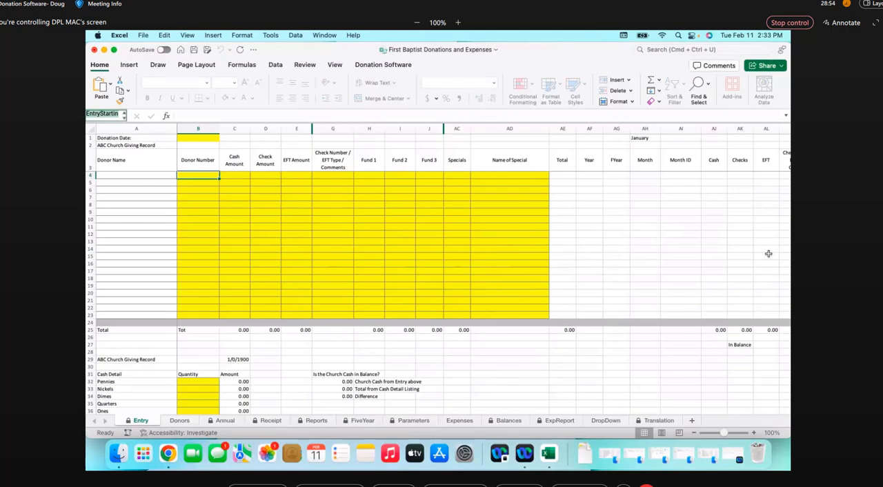
Read the user guide's section on setting a keystroke to launch the custom menu on Mac, and display Excel's Donation Software commands
left_click_drag(882, 11, 687, 21)
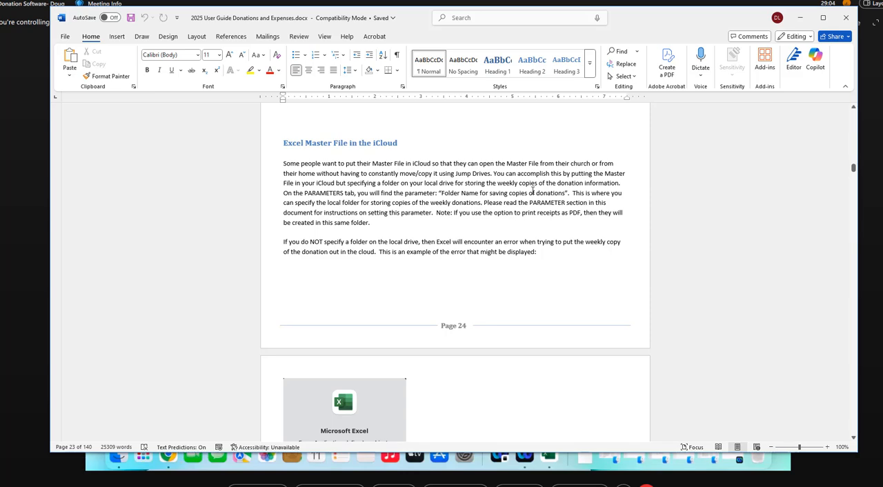
scroll(533, 194, "down", 10)
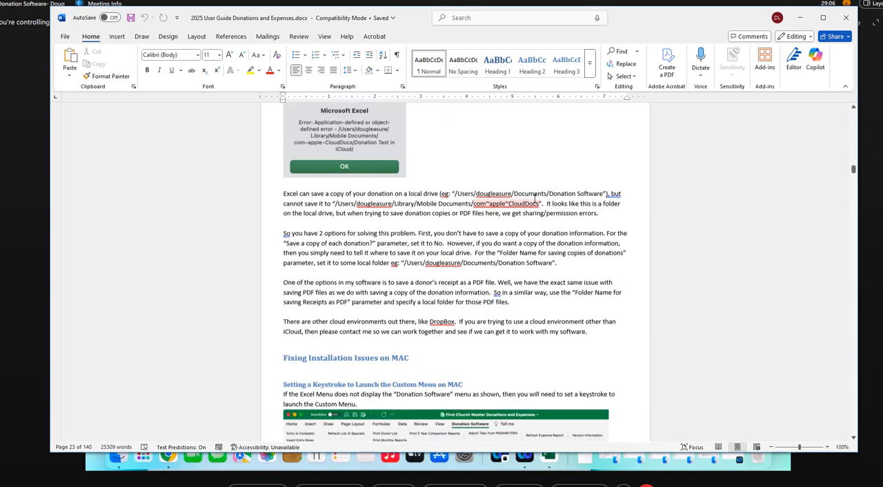
scroll(535, 199, "down", 1)
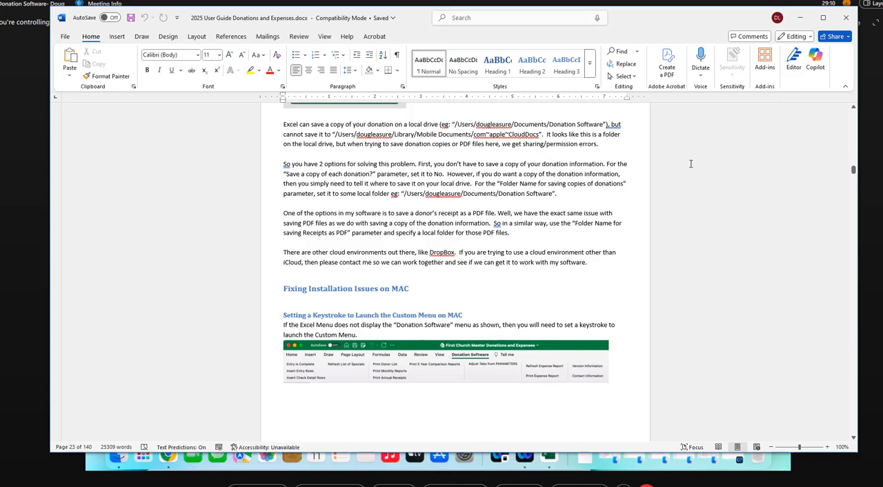
scroll(691, 168, "down", 5)
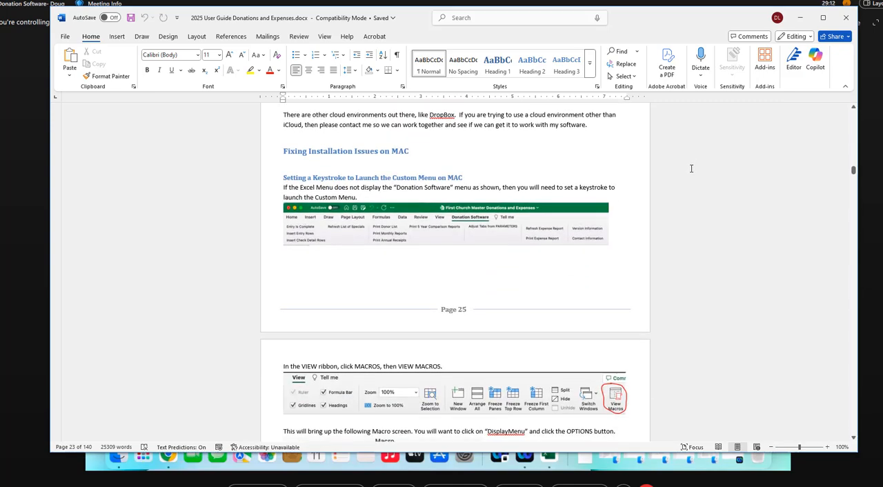
scroll(691, 167, "down", 1)
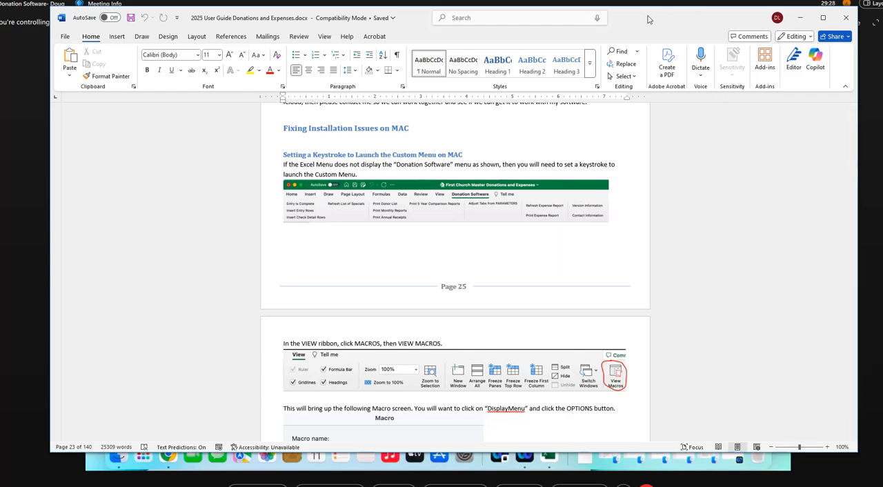
left_click_drag(647, 17, 882, 34)
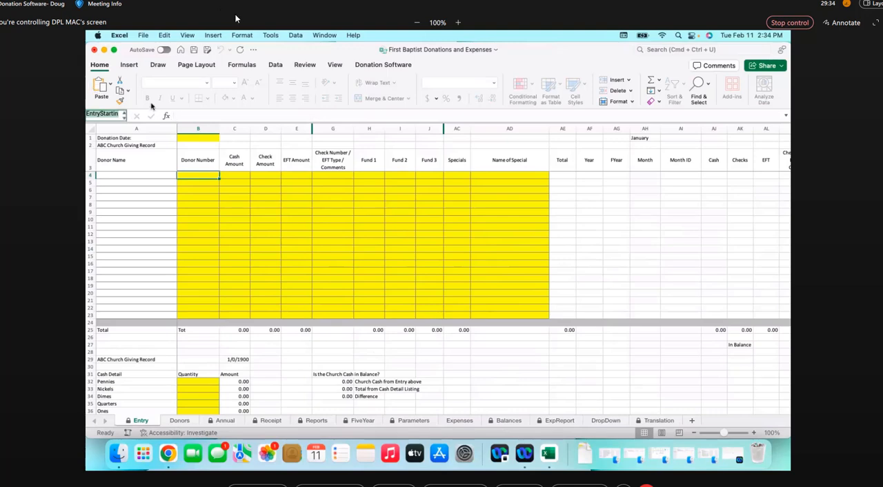
left_click(376, 66)
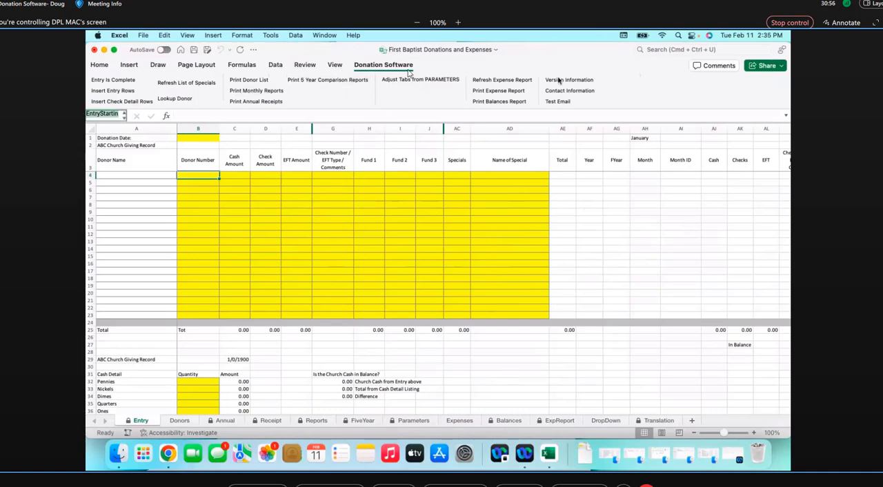
Open the list of macros in all open workbooks and look through it for the DisplayMenu macro
left_click(335, 65)
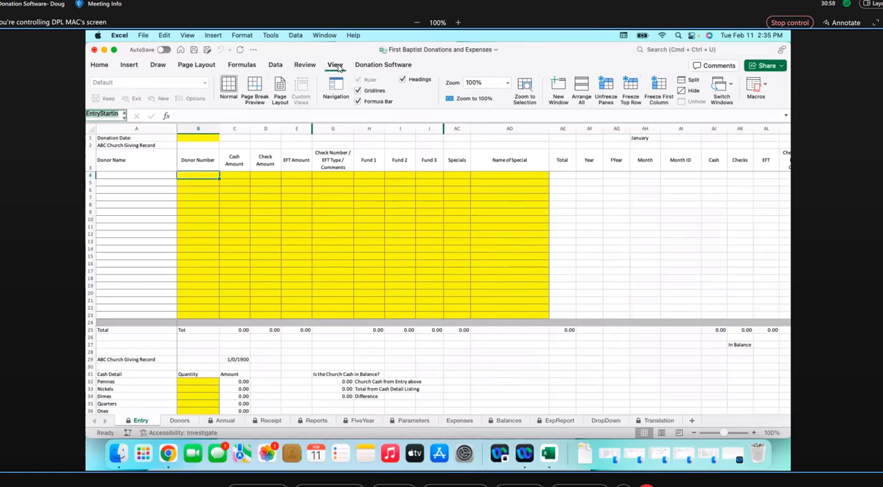
left_click(764, 86)
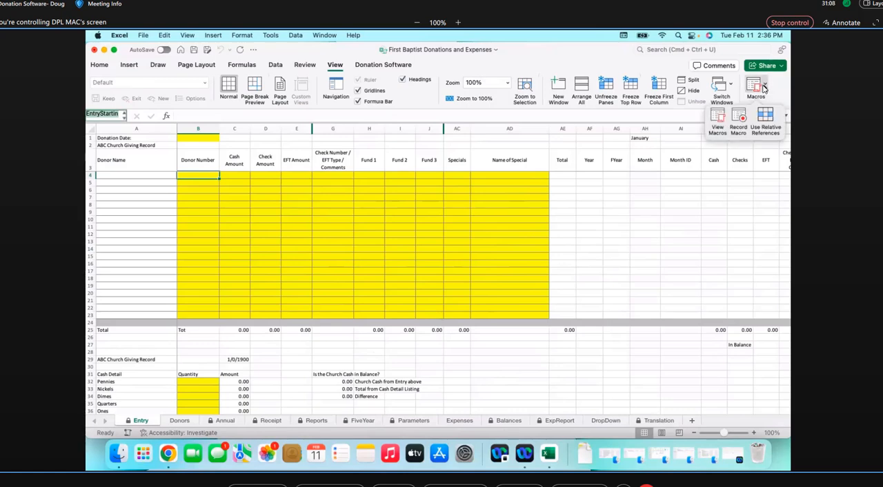
left_click(719, 119)
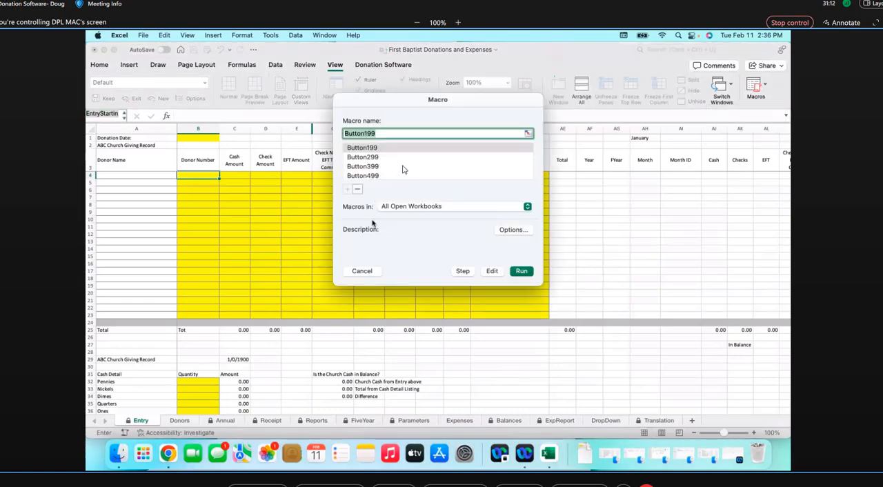
scroll(403, 170, "down", 10)
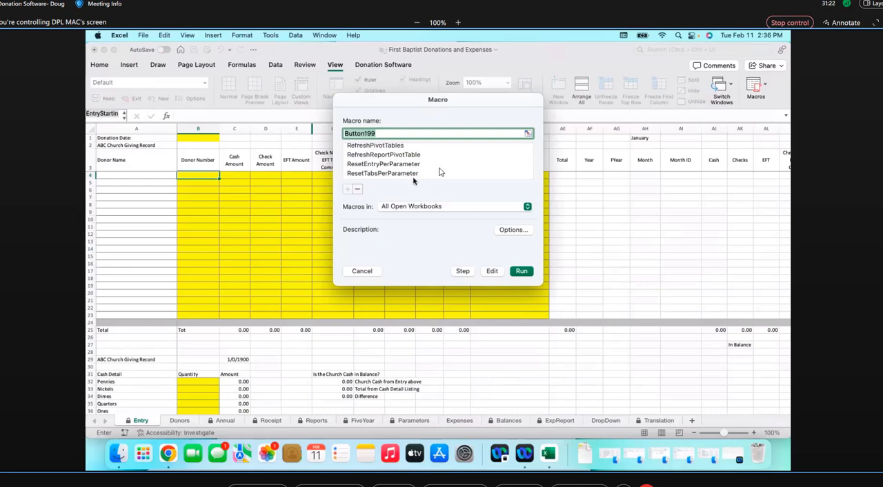
scroll(434, 171, "up", 5)
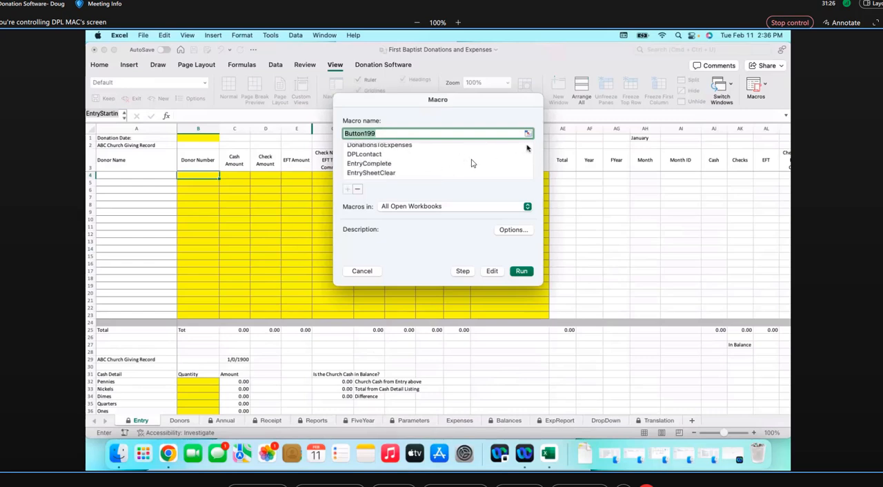
scroll(470, 164, "up", 5)
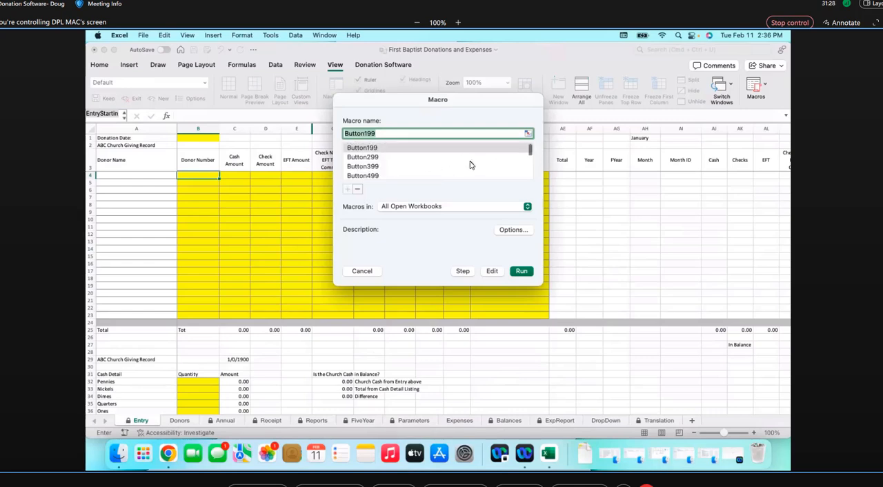
scroll(471, 164, "down", 5)
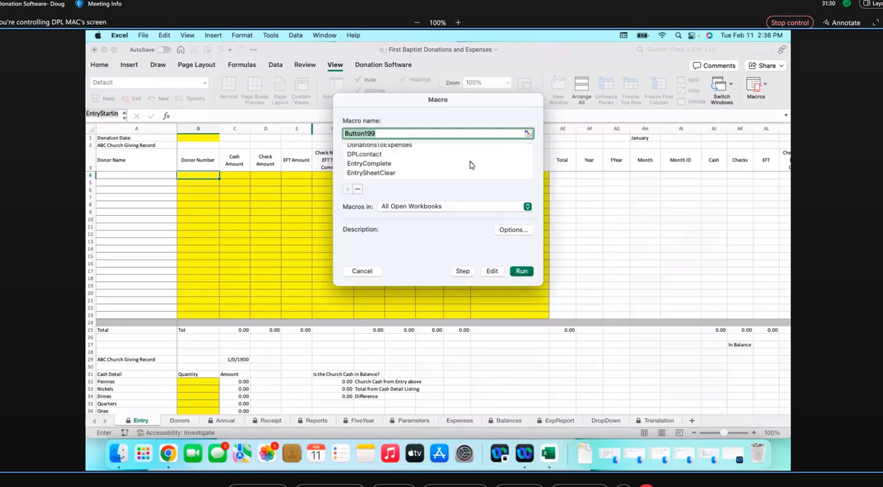
left_click(381, 146)
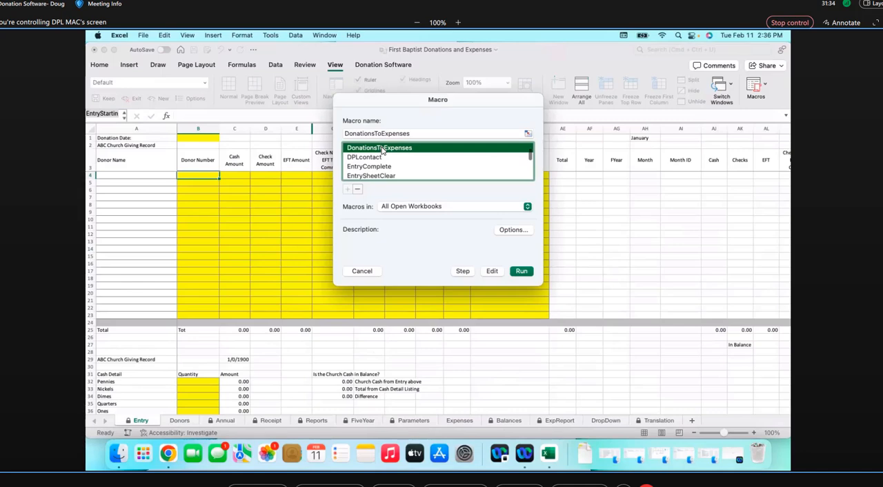
scroll(383, 150, "up", 5)
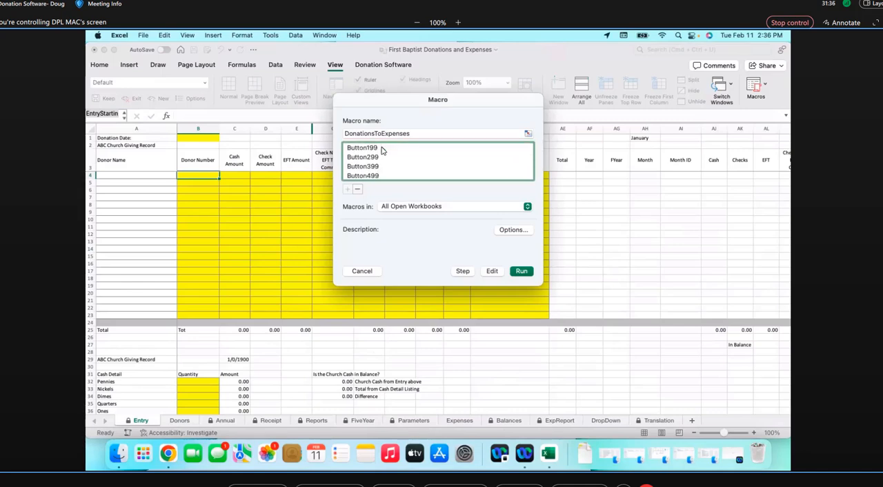
scroll(383, 150, "down", 5)
scroll(515, 161, "down", 3)
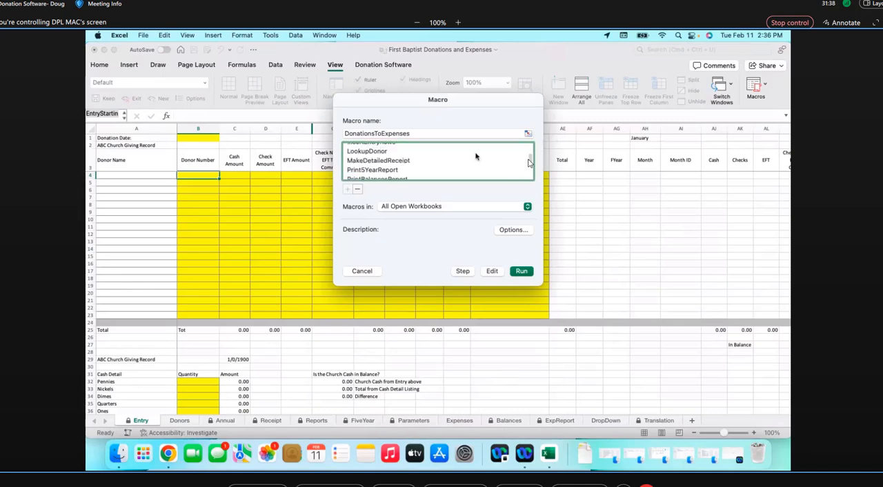
Run the DisplayMenu macro to view the Donation Software Menu, close it without a selection and return to the Donation Software commands
left_click(532, 162)
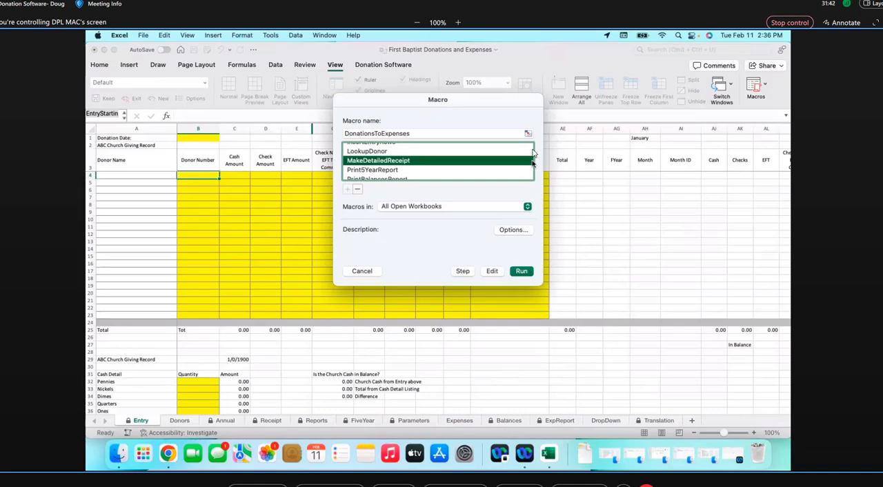
left_click(524, 151)
key("Up")
key("Up")
key("Up")
key("Up")
key("Up")
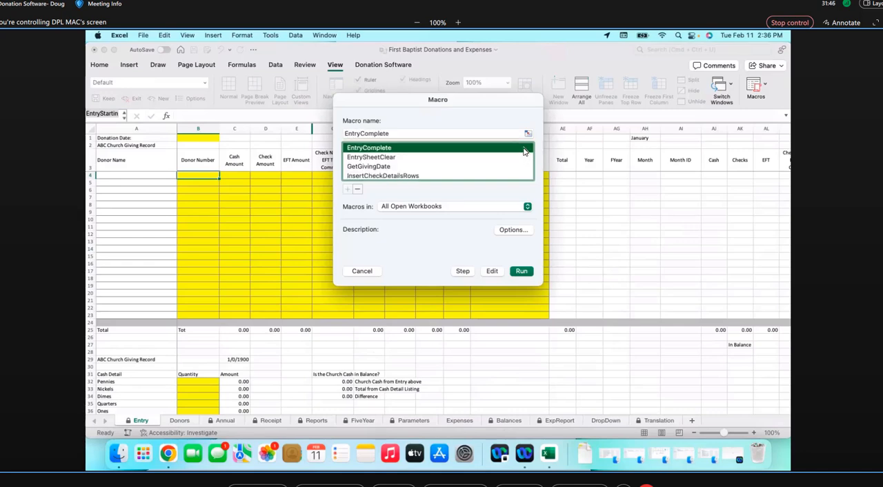
key("Up")
key("Up")
key("Up")
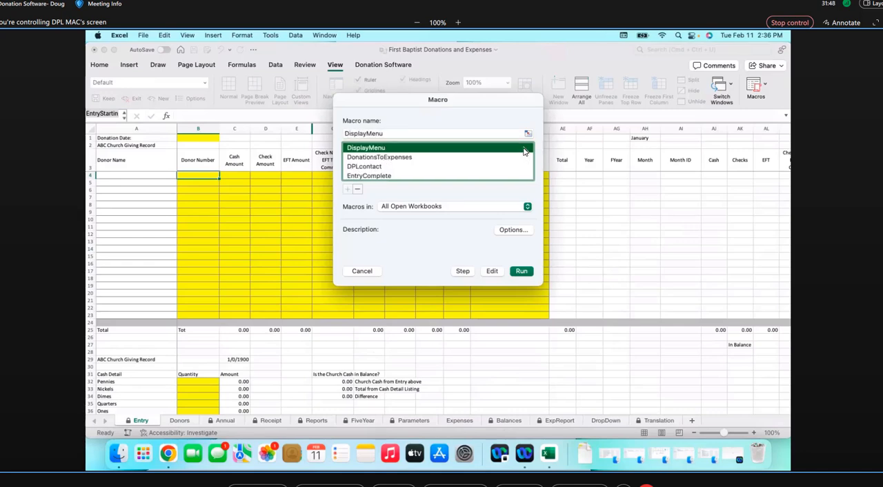
key("Up")
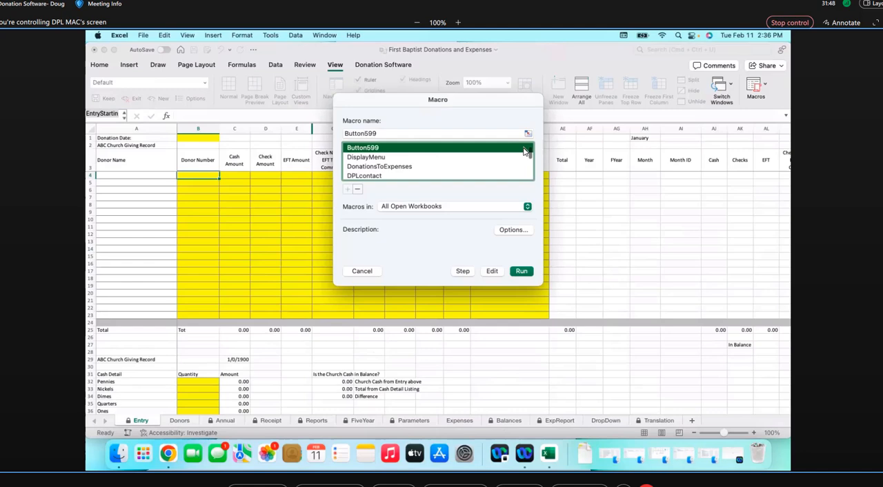
left_click(364, 157)
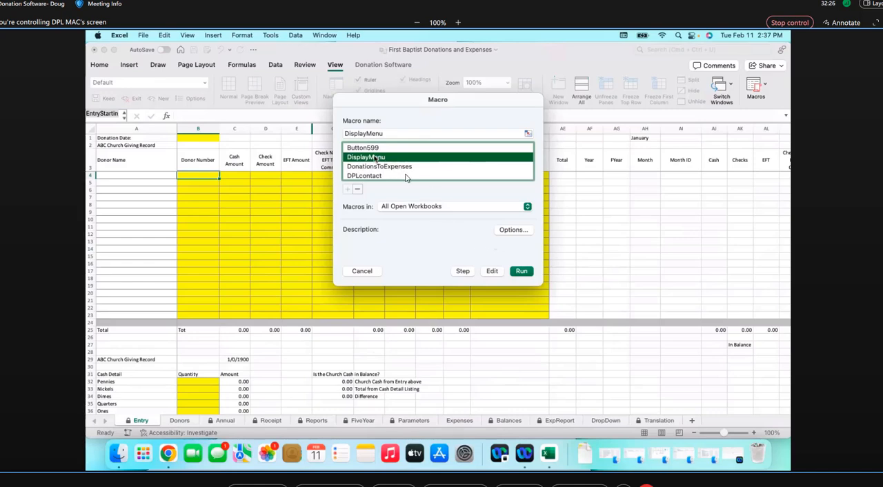
left_click(522, 271)
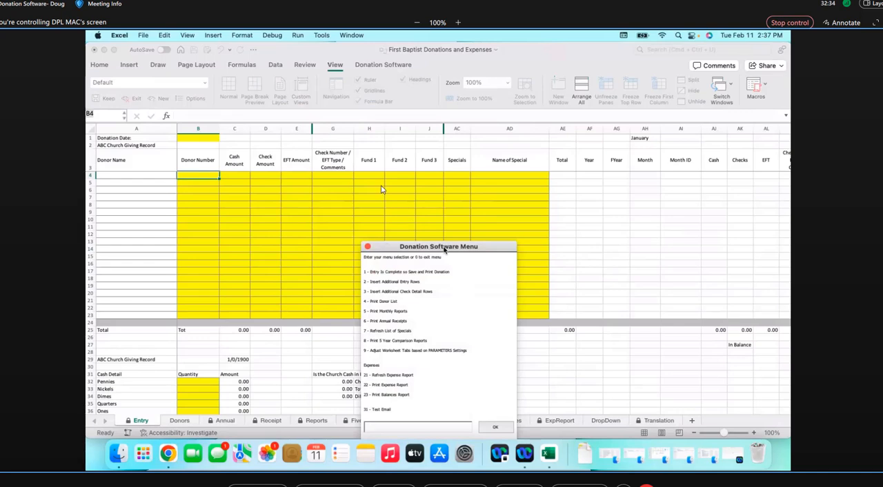
left_click_drag(443, 251, 379, 188)
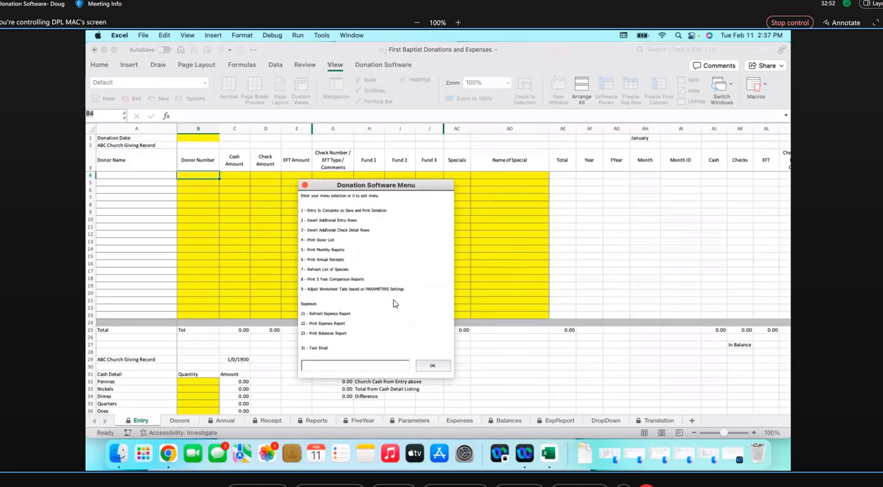
left_click(305, 187)
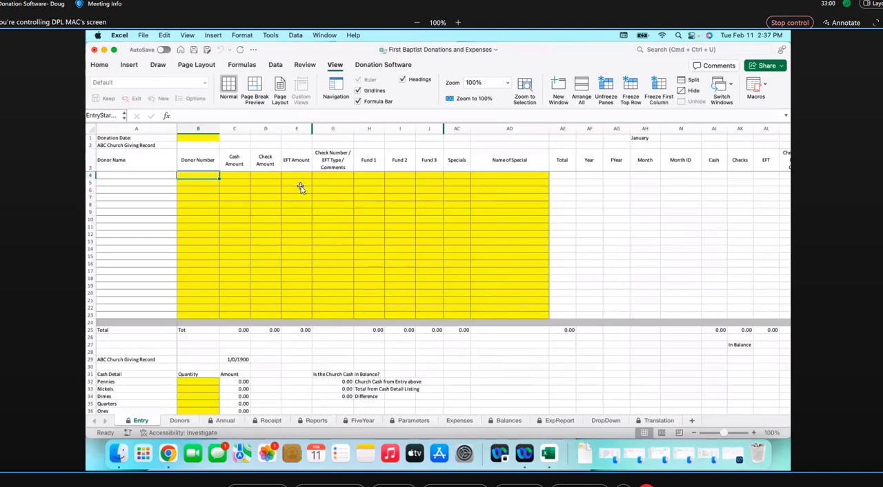
left_click(380, 66)
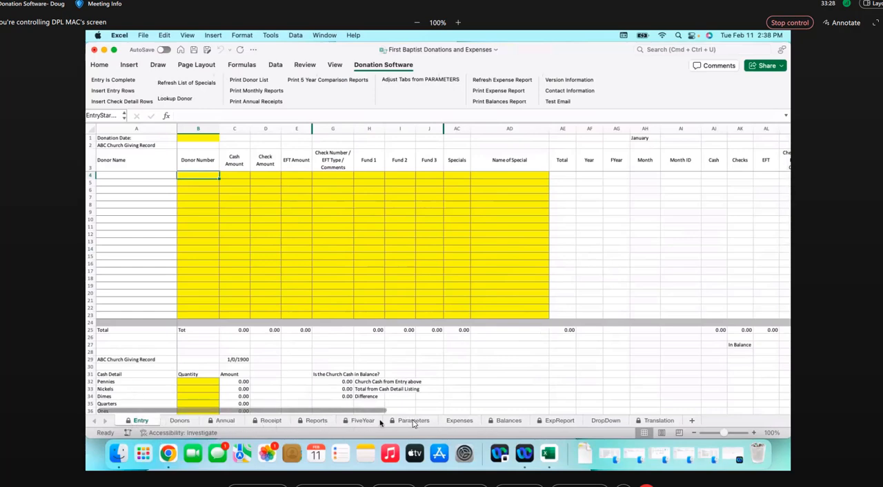
Add a donor in row 6 of the Donors sheet with donor number 4 and the donor's full name
left_click(180, 421)
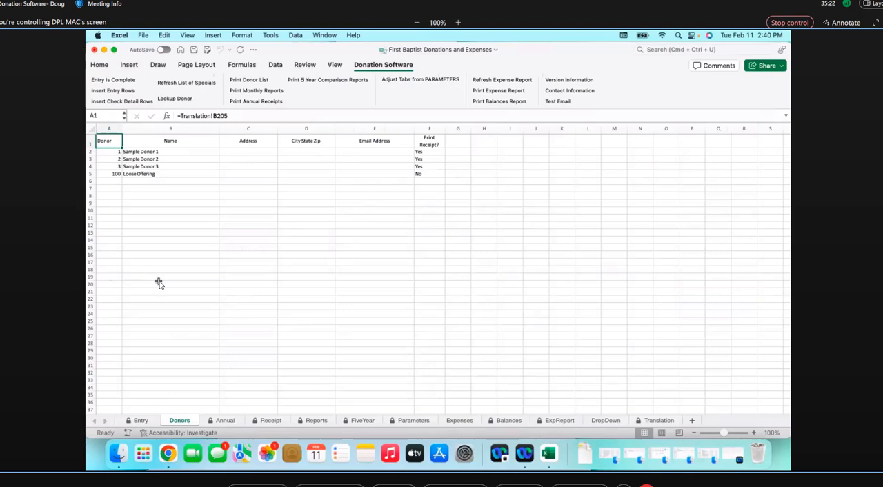
left_click(113, 182)
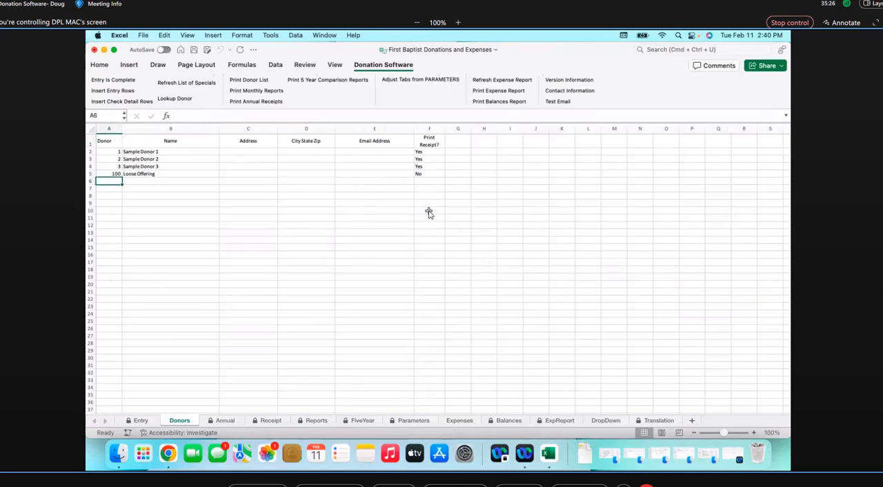
type("4")
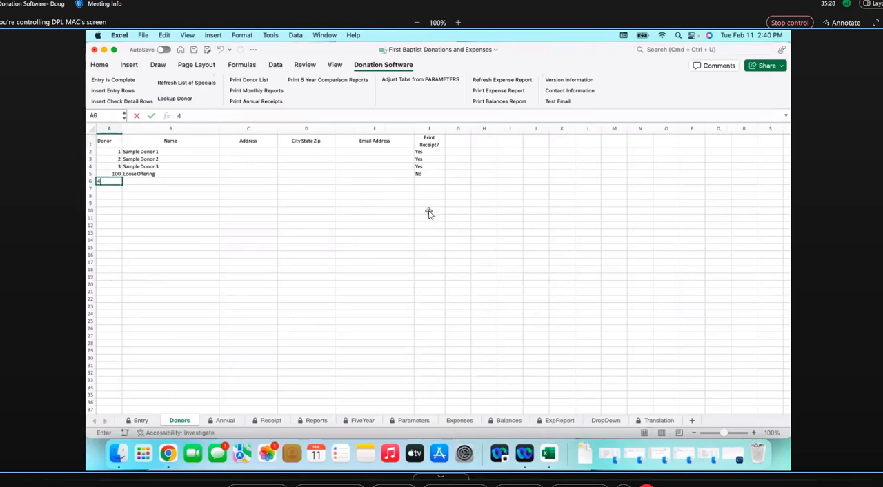
key("Tab")
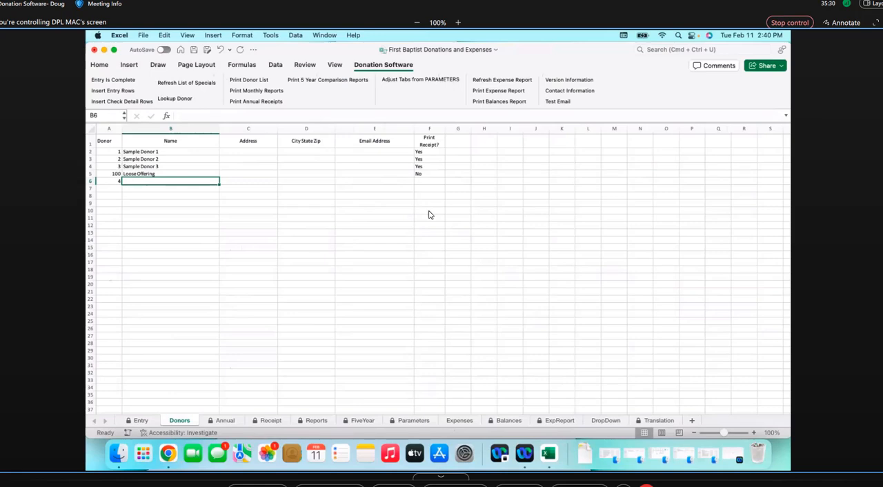
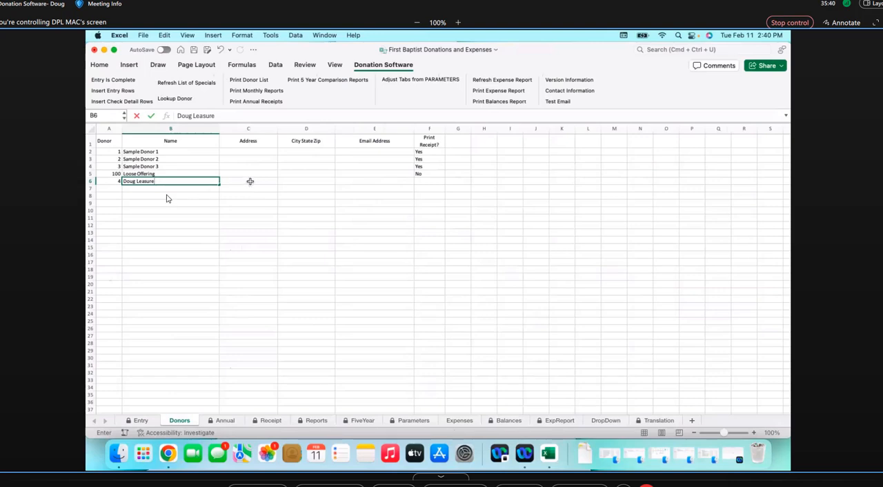
key("Tab")
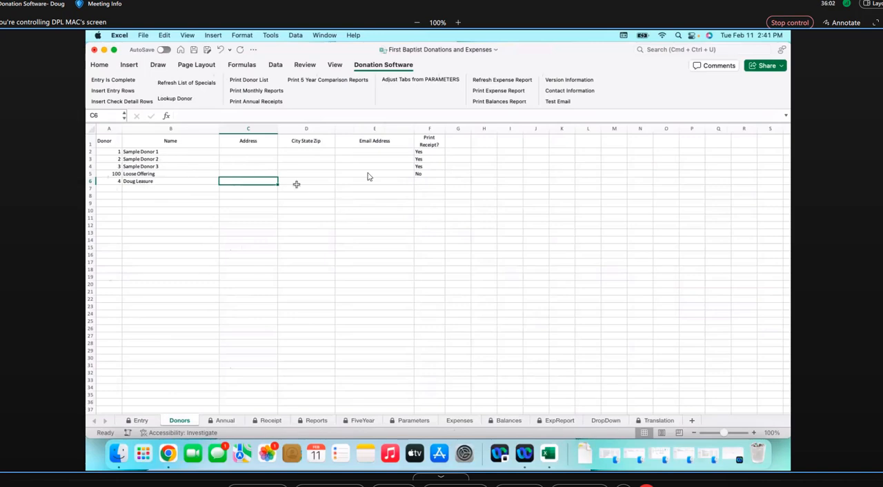
Look through the Print Receipt? choices for Sample Donor 1 on the Donors sheet and close the list without choosing one
left_click(426, 153)
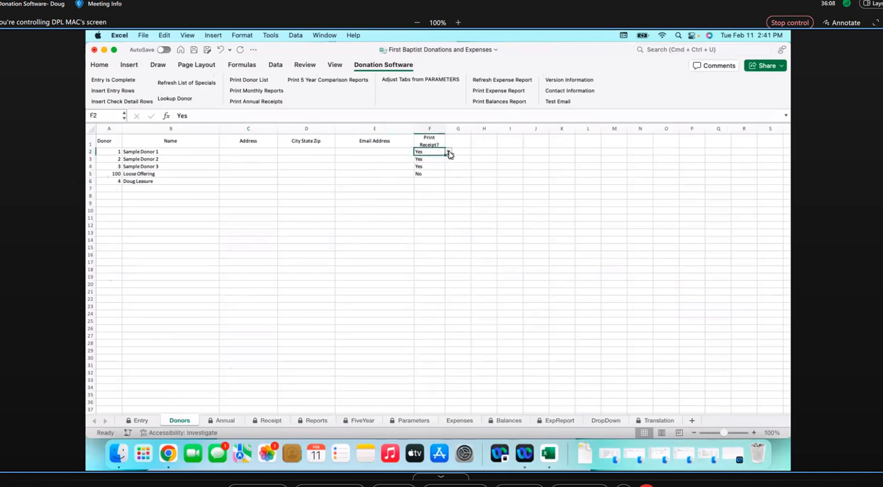
left_click(448, 153)
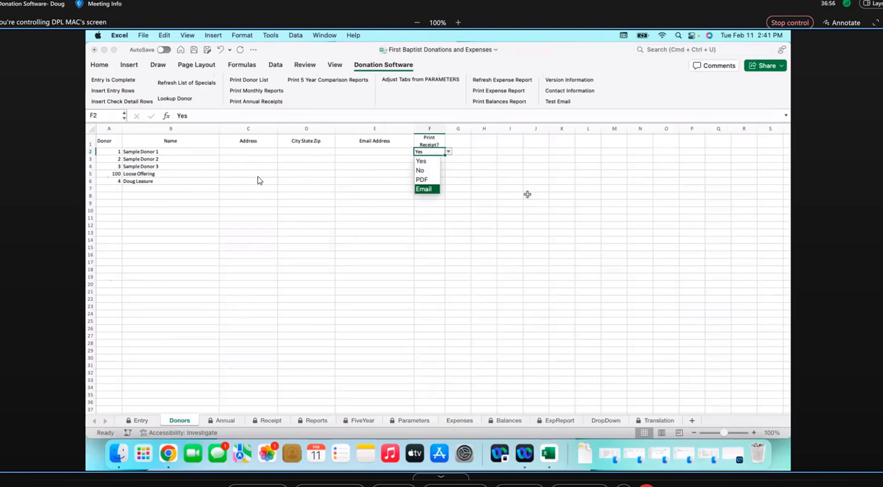
key("Up")
key("Up")
key("Escape")
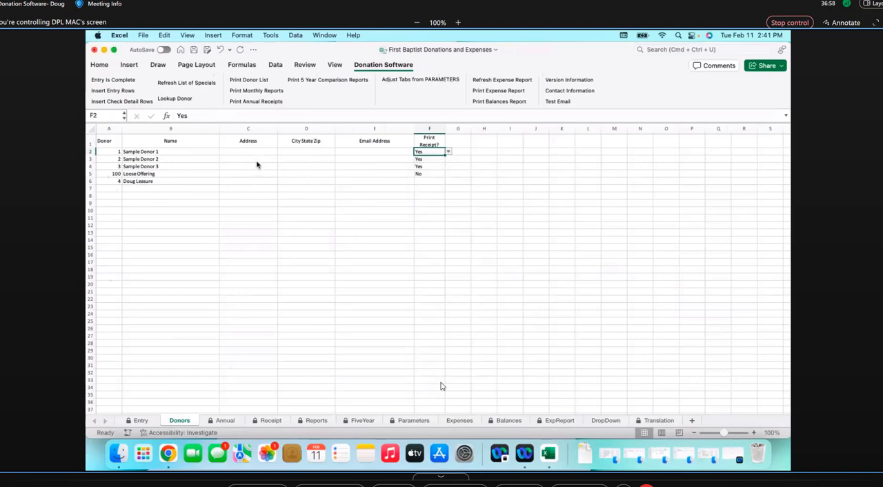
Locate the RDBMacMail2.scpt attachment in the Gmail message in Chrome, and read the Word user guide's section on emailing donor receipts from a Mac
left_click(169, 458)
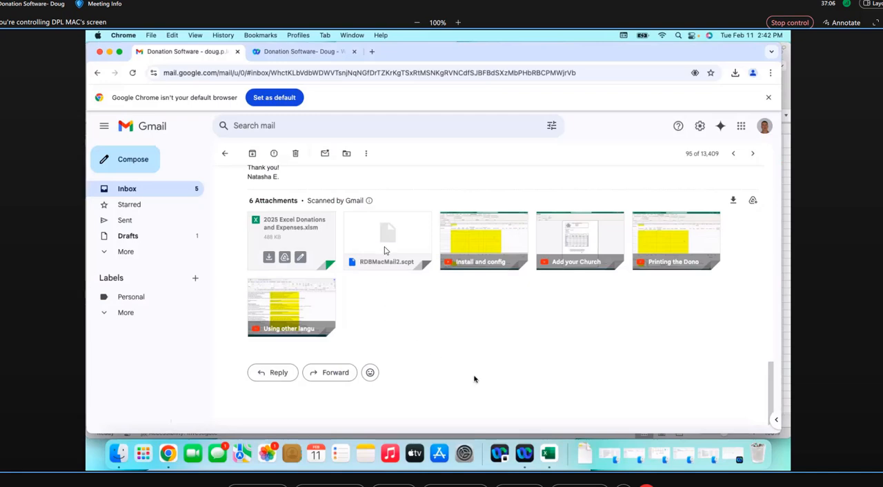
mouse_move(386, 250)
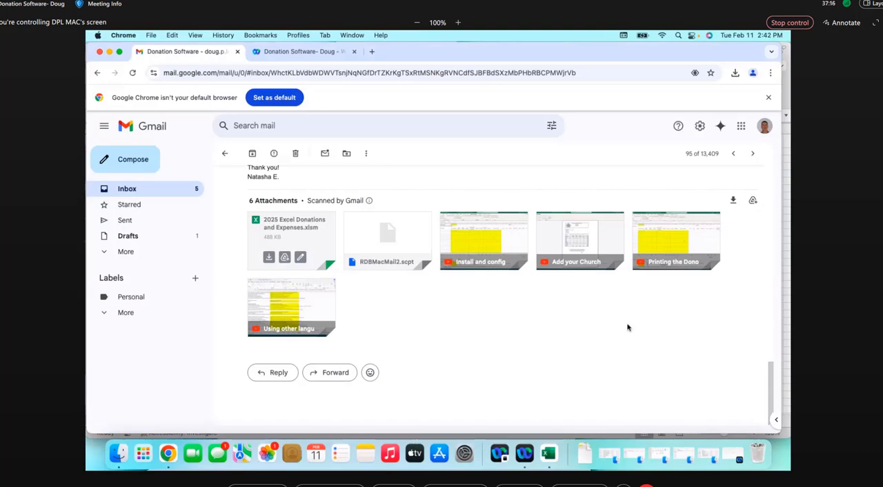
left_click_drag(882, 25, 641, 30)
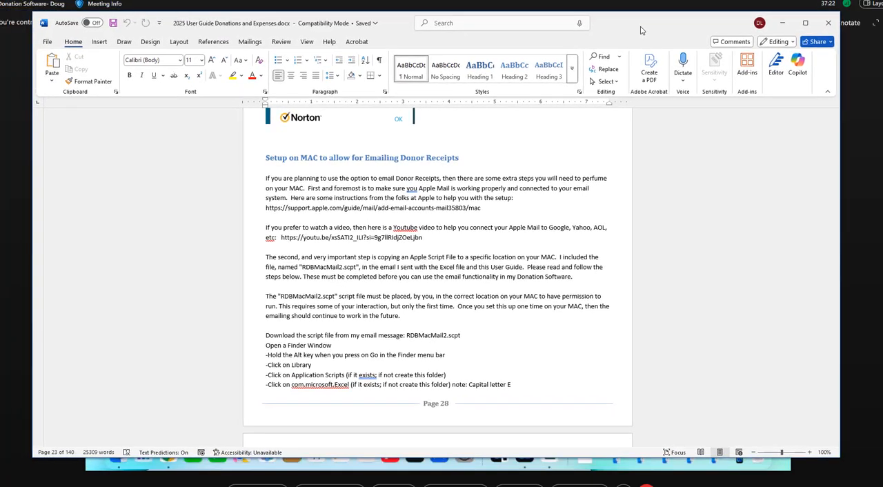
left_click_drag(641, 30, 644, 29)
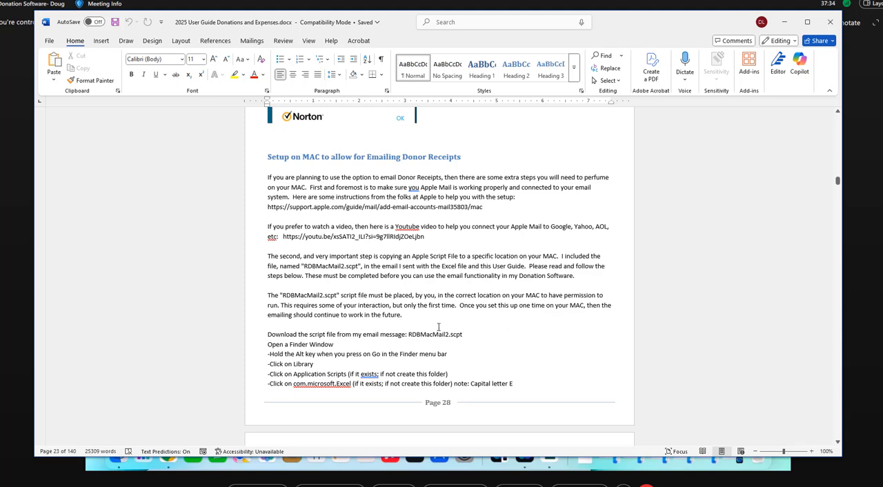
scroll(494, 337, "down", 2)
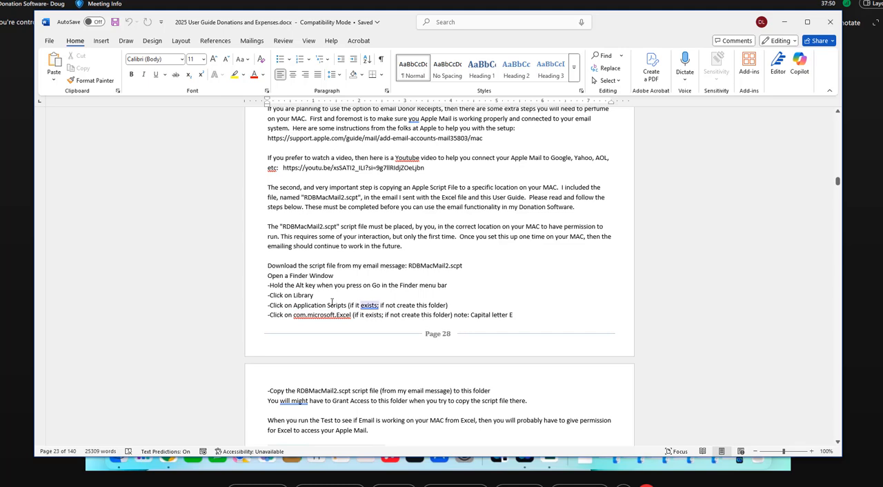
scroll(513, 357, "down", 1)
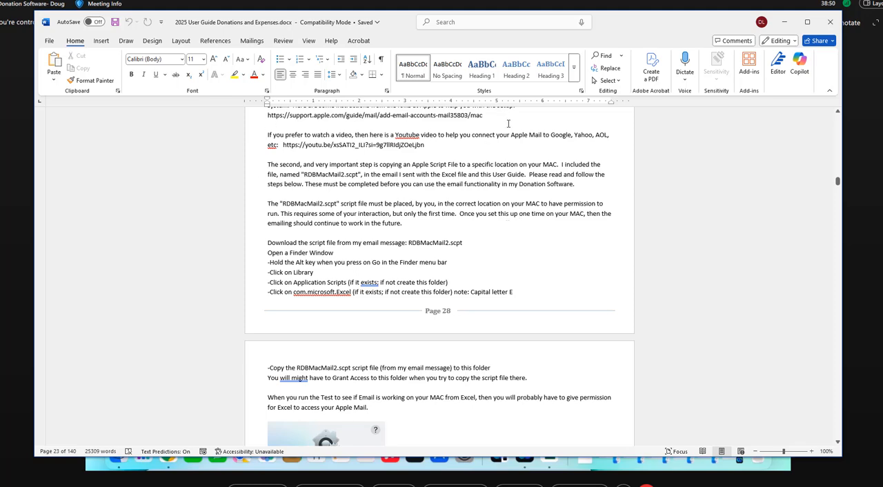
Put the user guide away and minimize the Chrome window to return to the Donors sheet in Excel
double_click(617, 25)
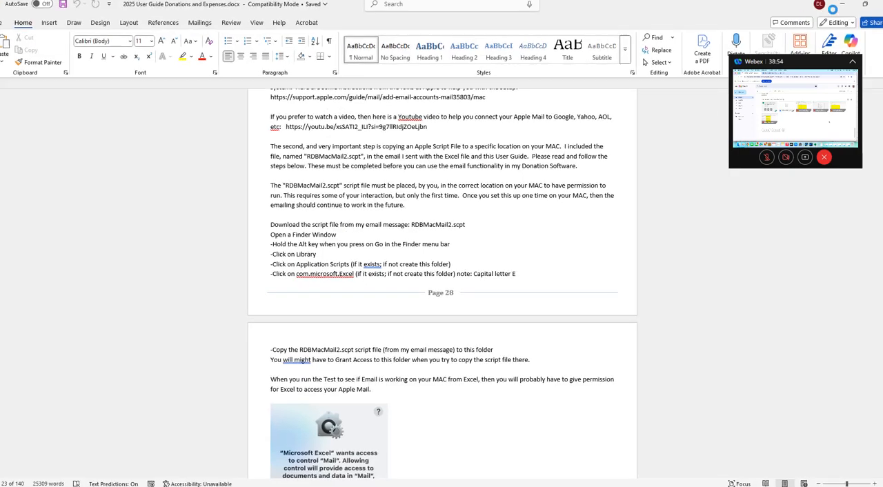
left_click(865, 4)
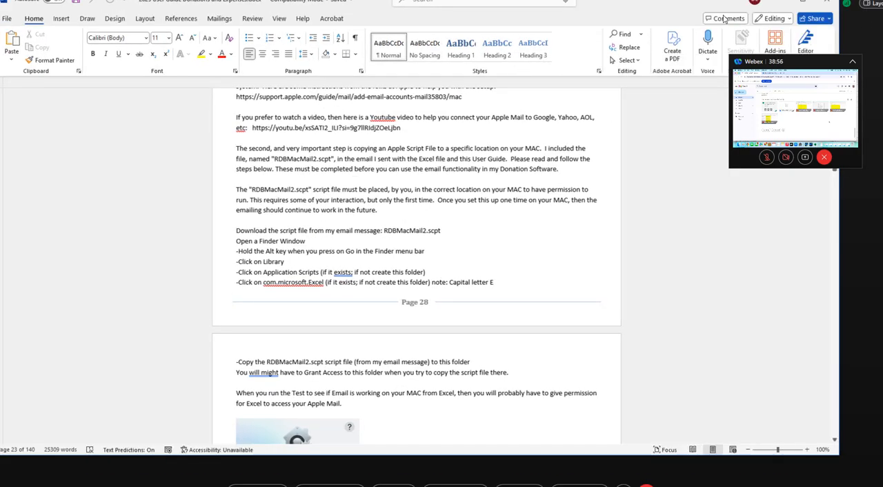
left_click(629, 6)
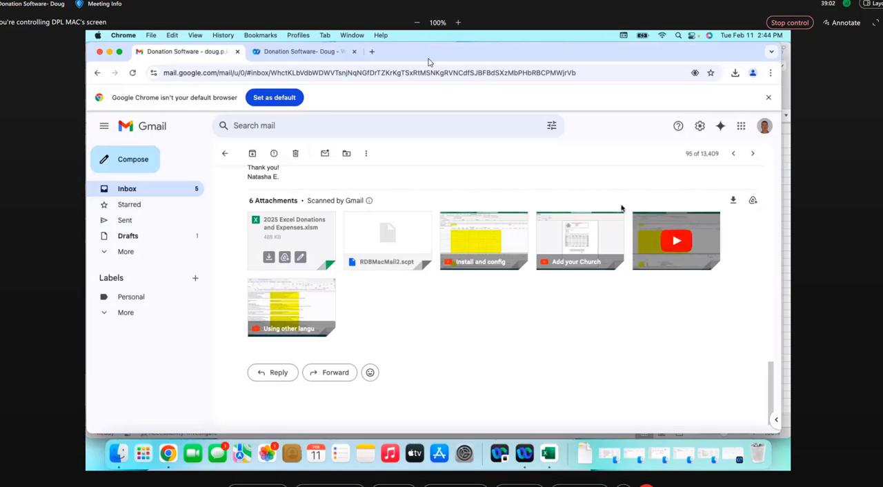
left_click(109, 53)
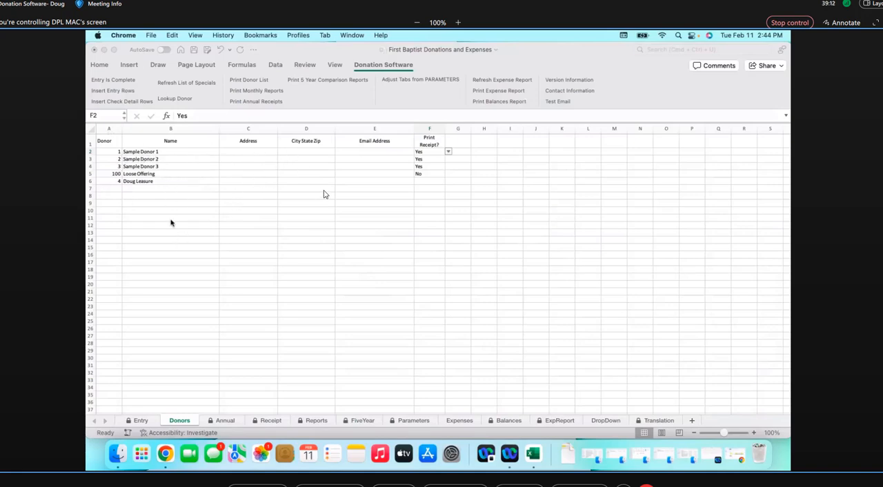
left_click(461, 145)
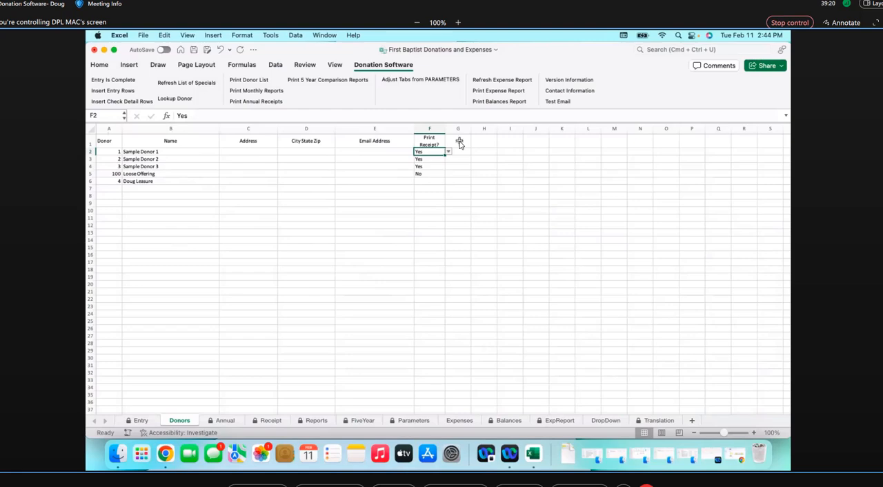
left_click(460, 143)
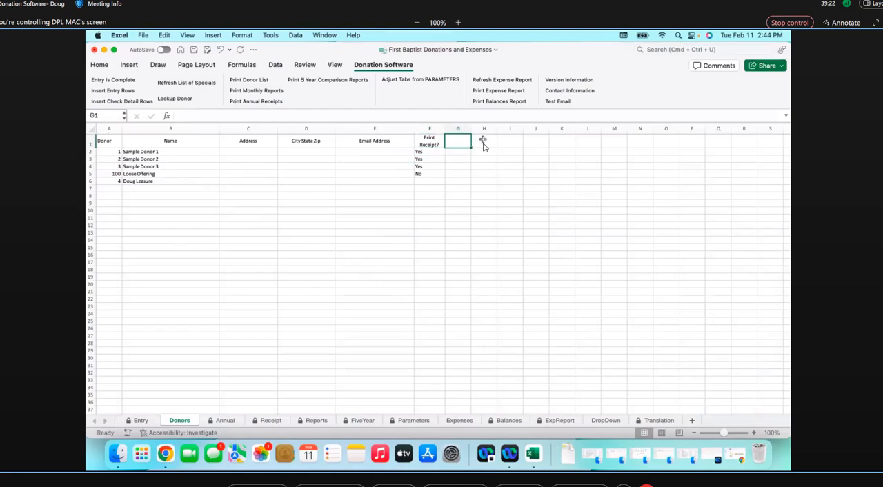
left_click(483, 145)
Examine the Email choice under Print Receipt? in F2 again and leave the cell's value as it is
left_click(430, 154)
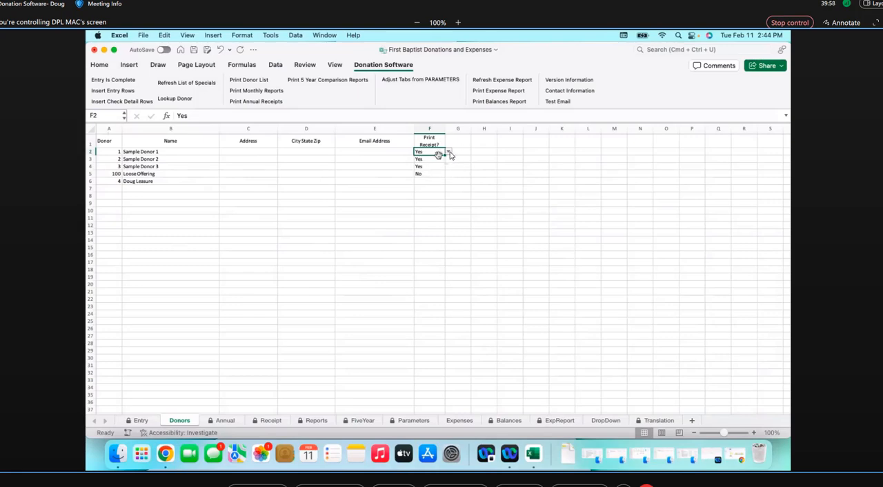
left_click(448, 152)
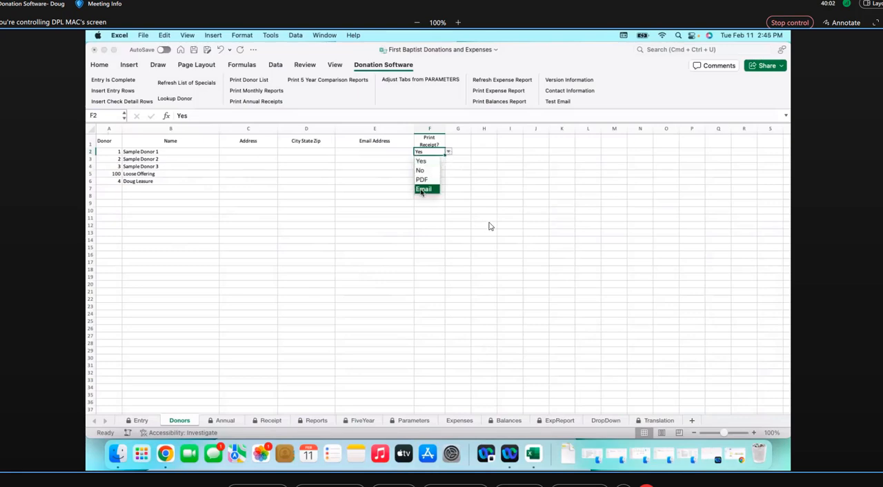
left_click(429, 311)
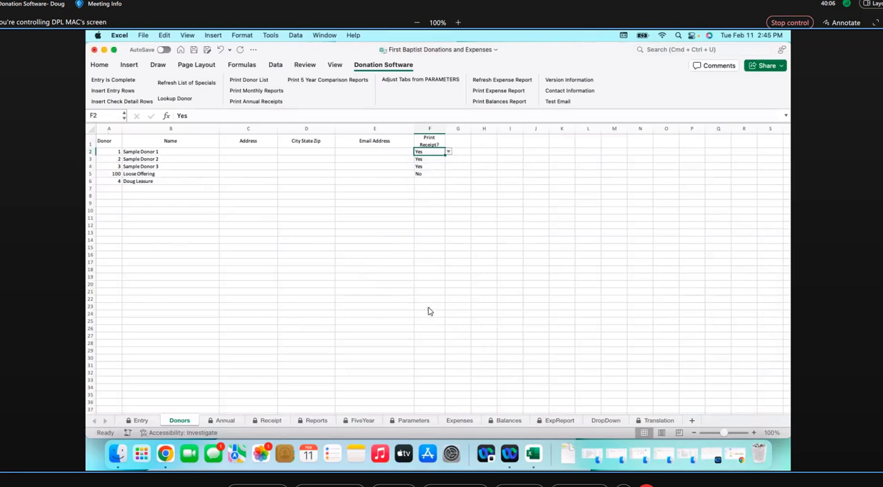
left_click(428, 309)
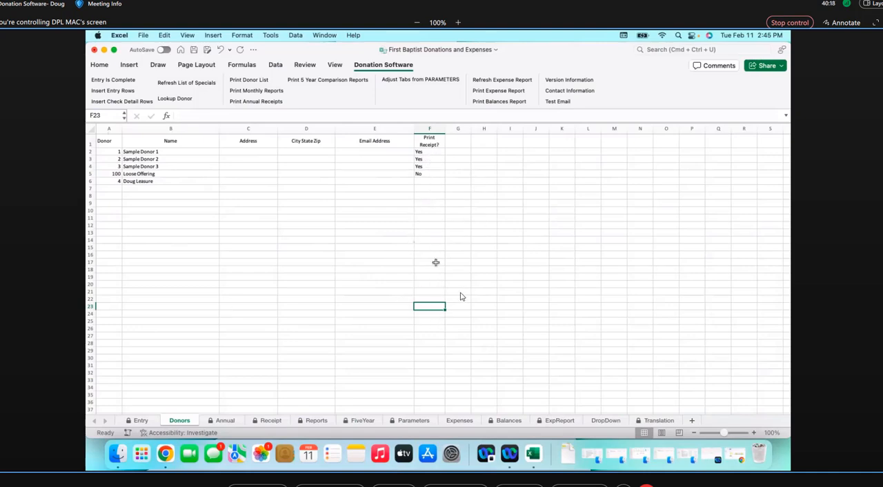
Try to copy Sample Donor 3's Print Receipt? value from F4 and paste it into F23:F30
left_click(429, 167)
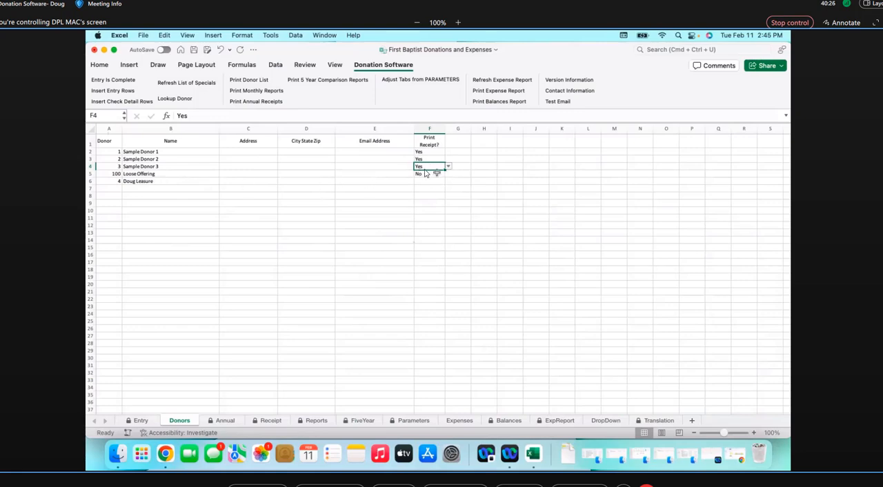
right_click(425, 170)
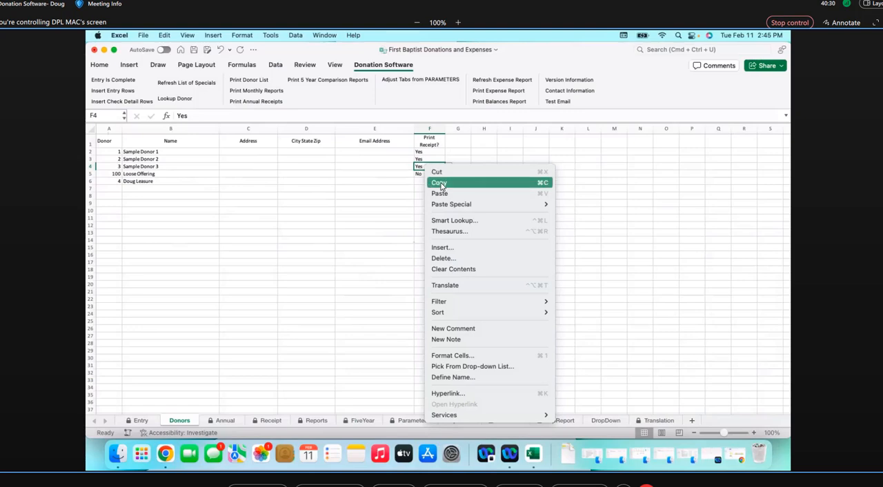
left_click(440, 183)
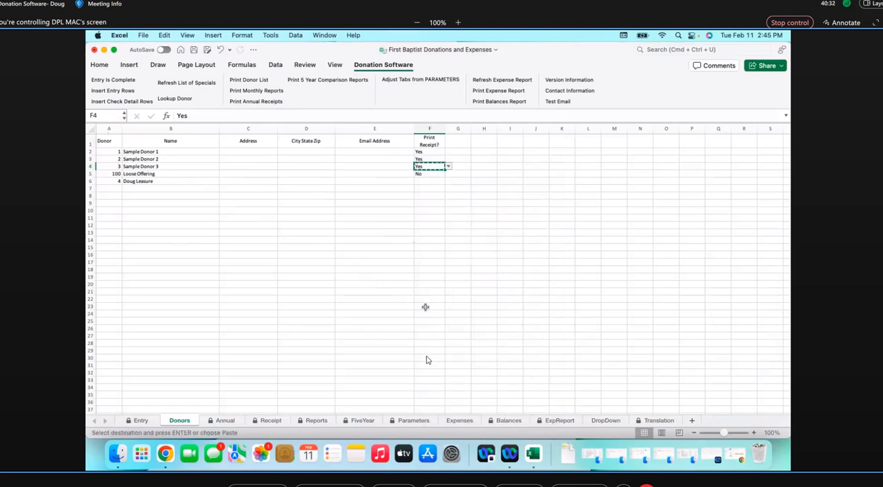
left_click_drag(425, 308, 428, 359)
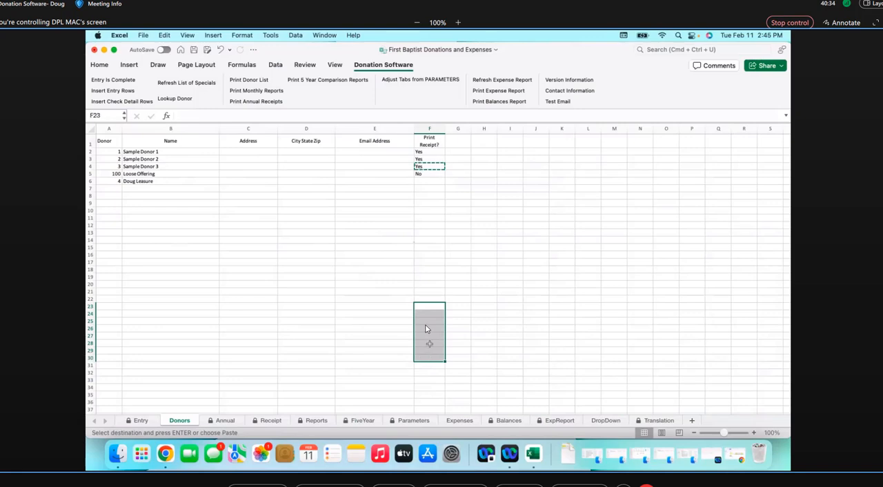
right_click(425, 326)
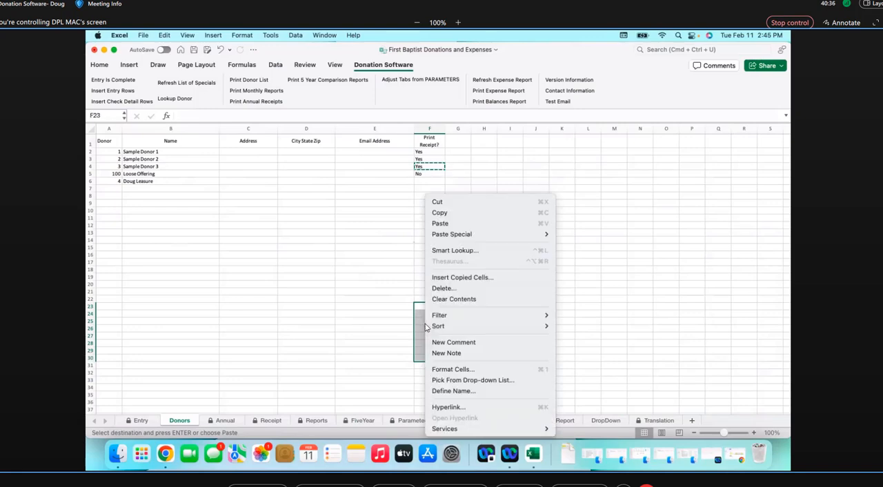
left_click(440, 224)
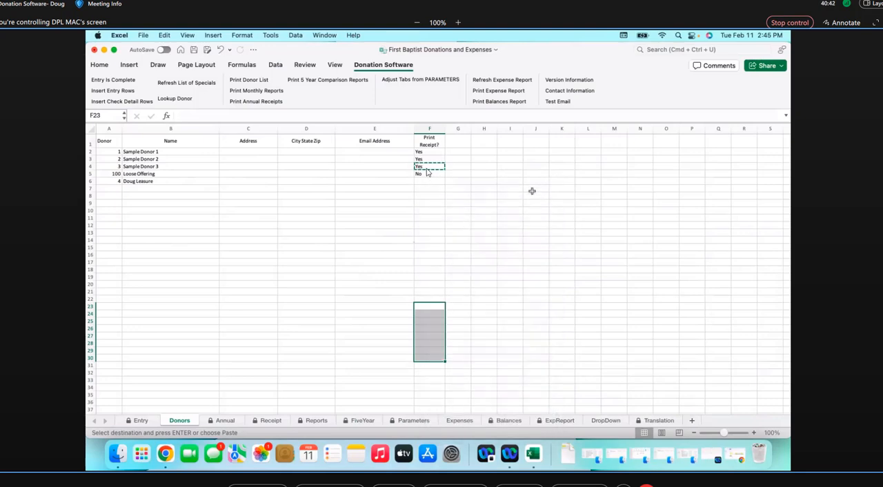
Cancel the pending copy and put the Webex meeting window back in full-screen view
key("Escape")
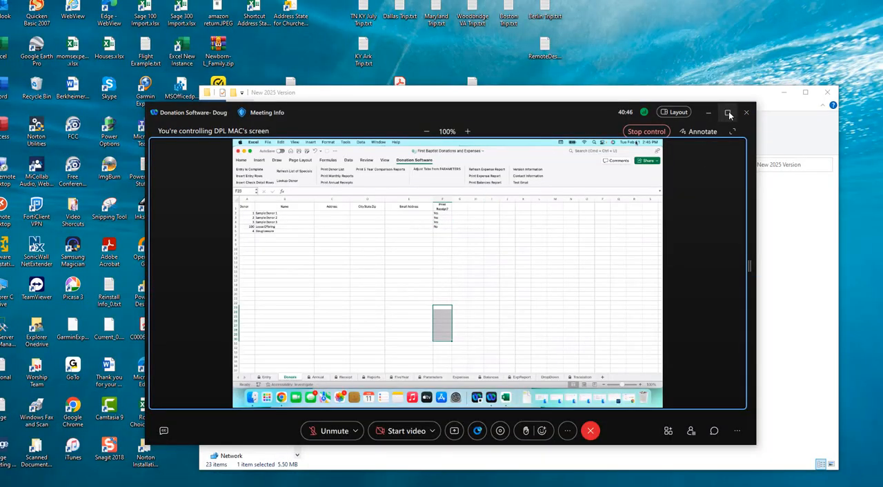
left_click(674, 111)
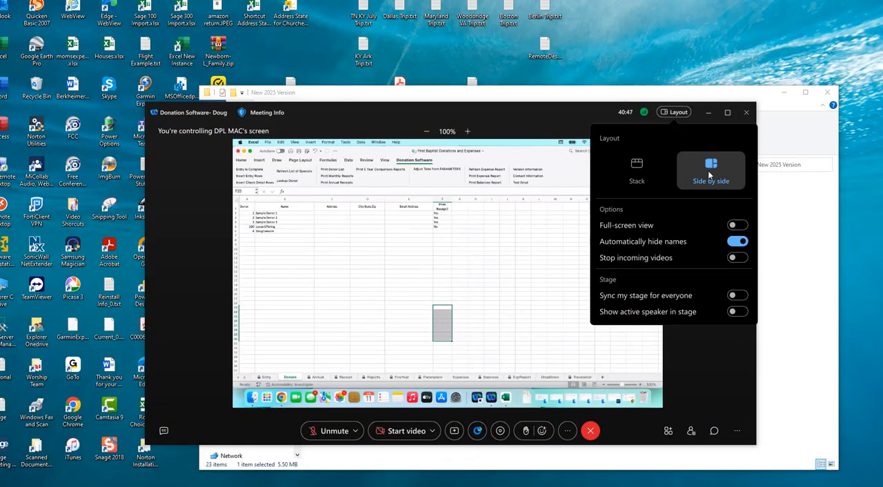
left_click(737, 226)
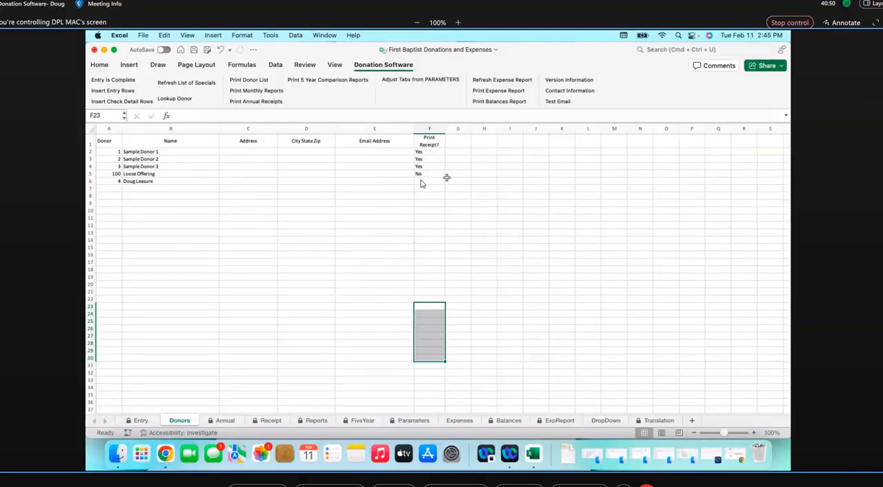
Fill Sample Donor 3's Print Receipt? value Yes down from F4 through F13
left_click(420, 181)
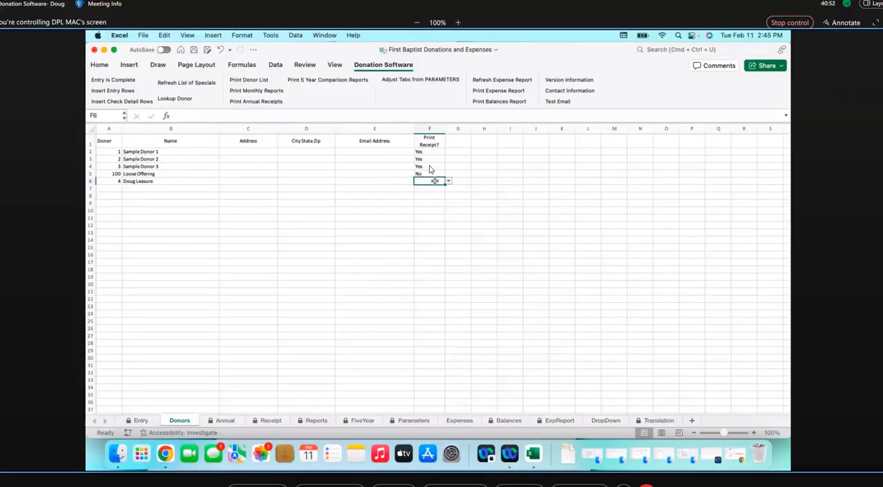
left_click(430, 167)
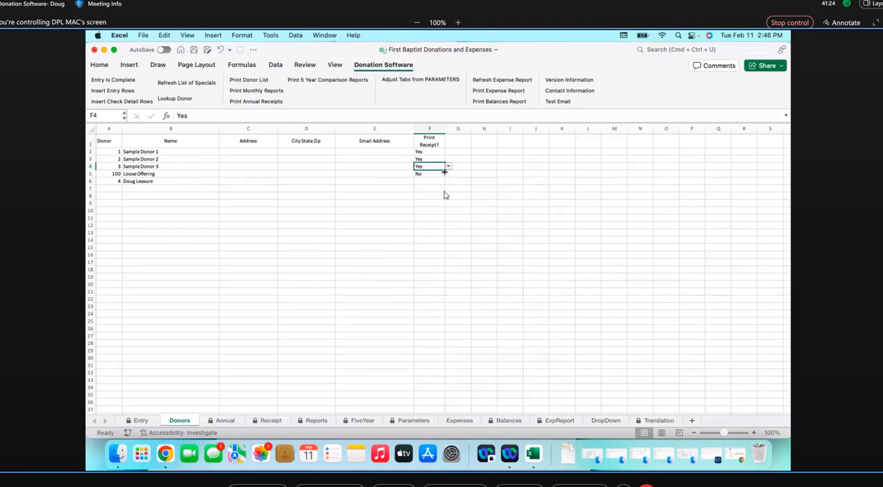
left_click_drag(445, 171, 446, 238)
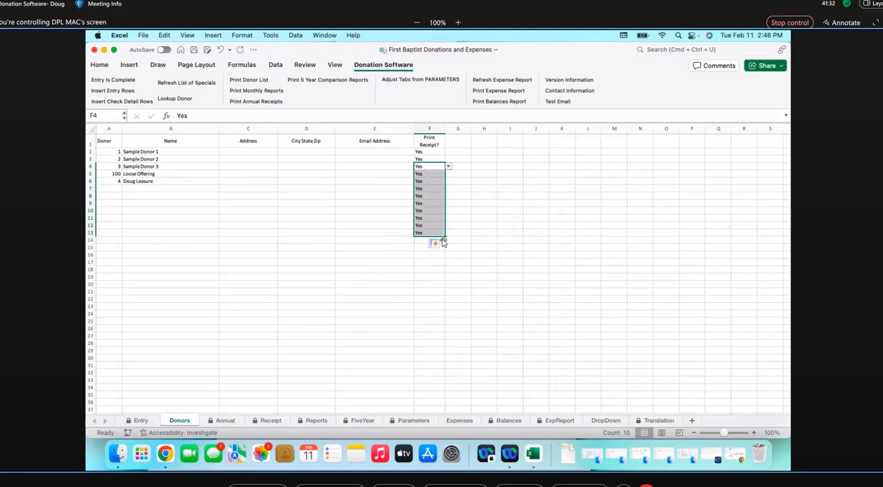
left_click(442, 276)
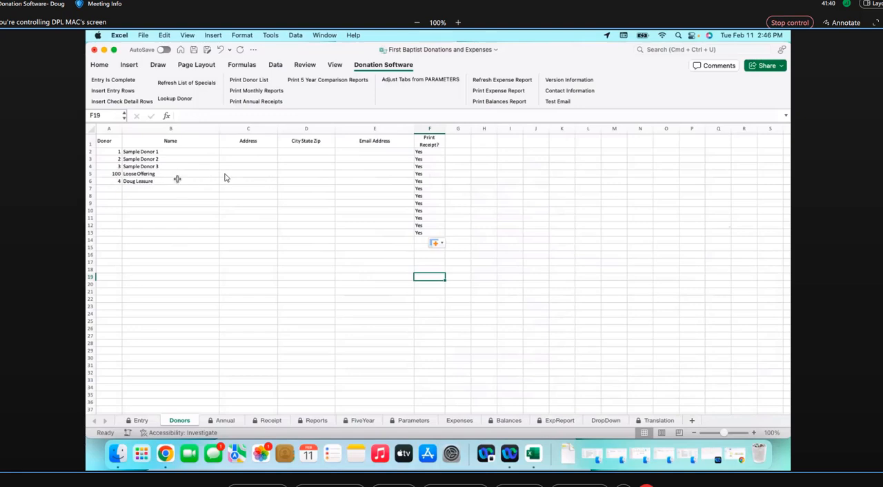
Set the Loose Offering donor's Print Receipt? value in F5 to No
left_click(431, 182)
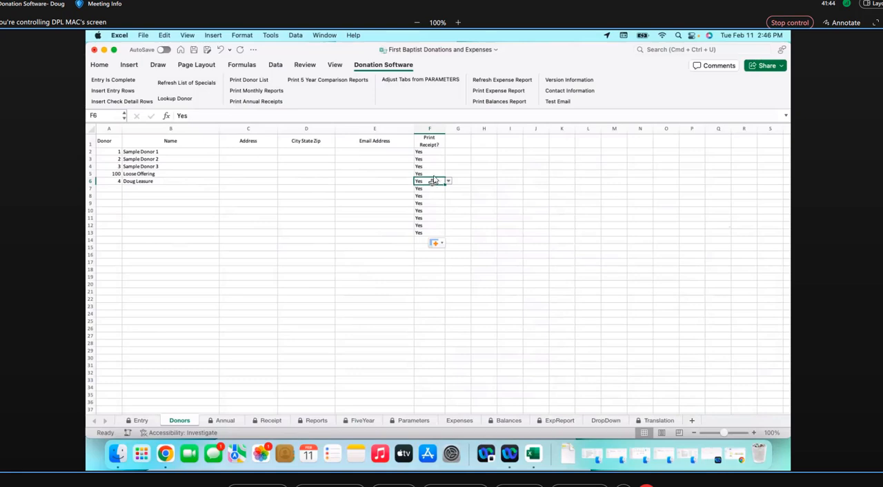
left_click(434, 173)
left_click(448, 175)
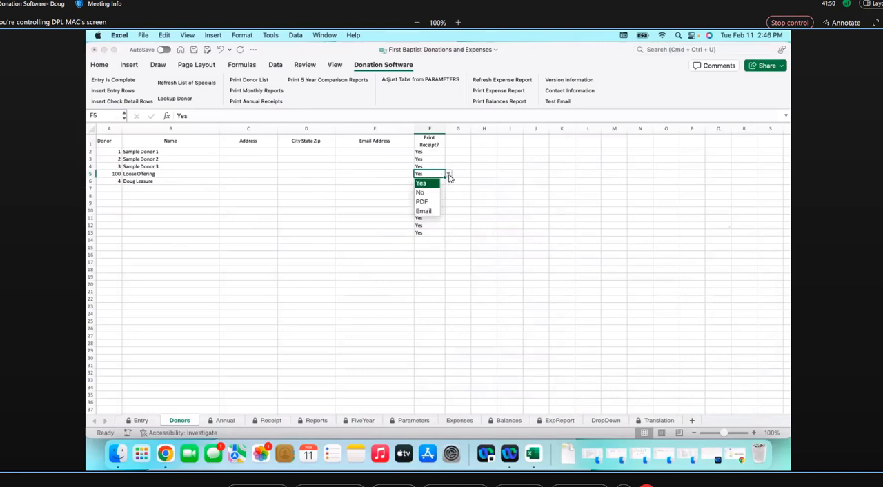
left_click(449, 178)
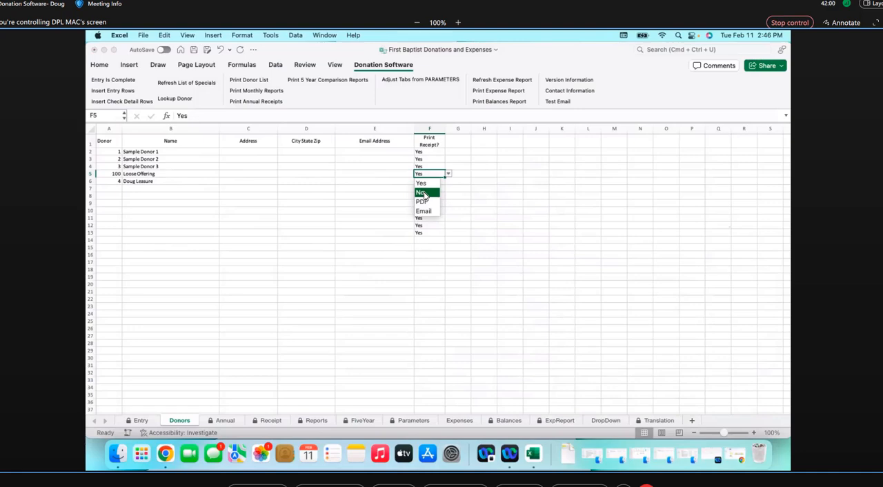
left_click(422, 192)
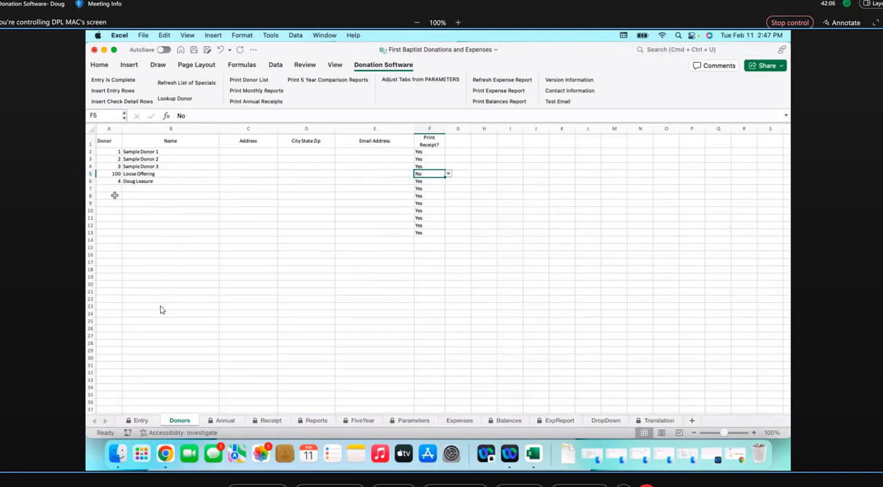
left_click_drag(115, 189, 161, 307)
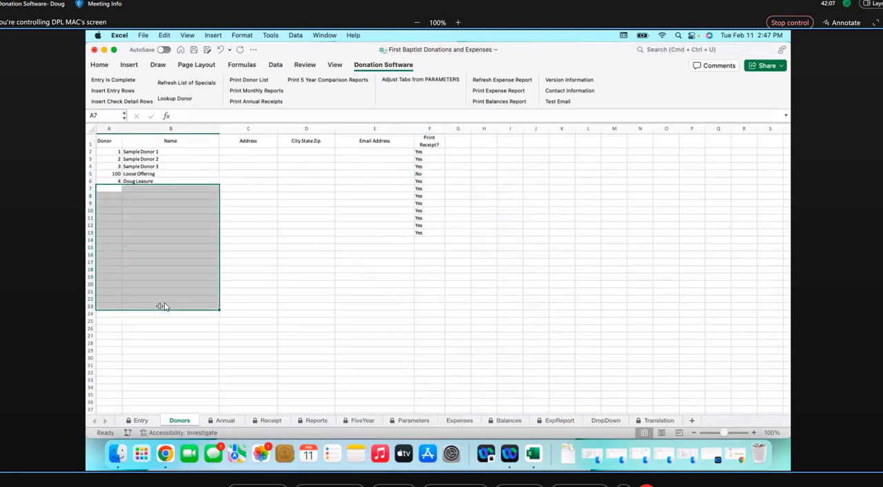
left_click(182, 271)
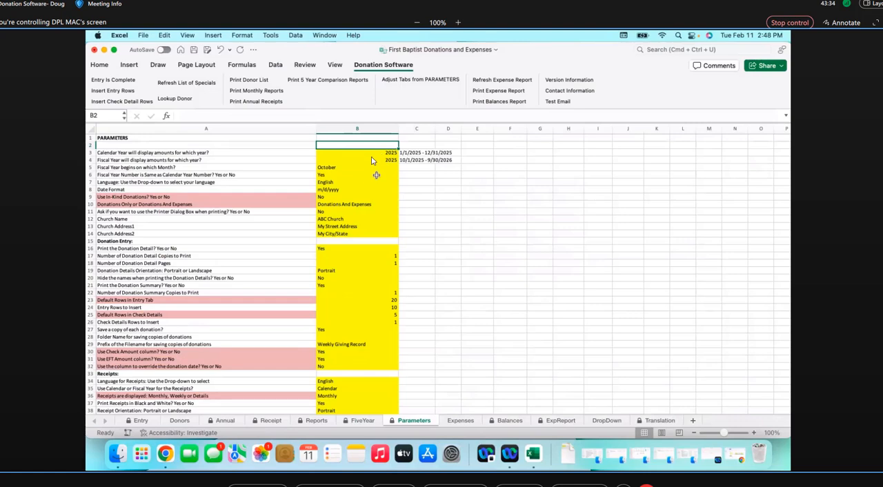
Set the Church Name parameter in B12 to First Baptist Church
left_click(333, 221)
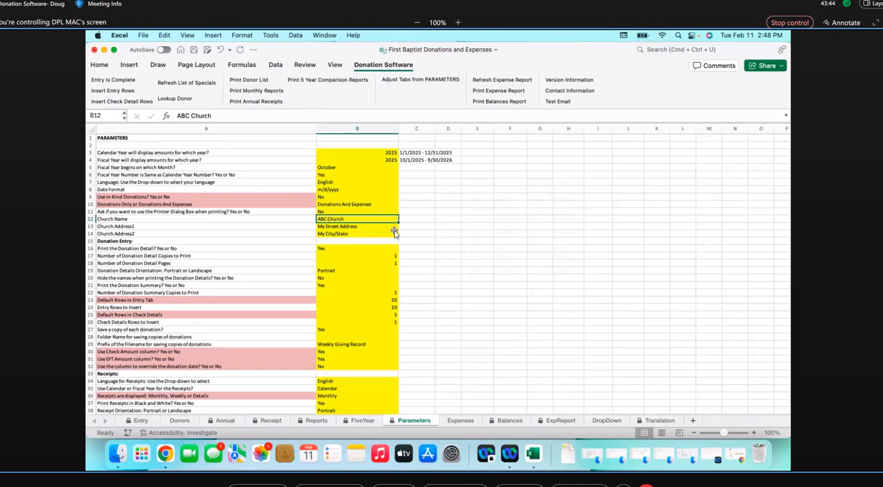
type("Firs")
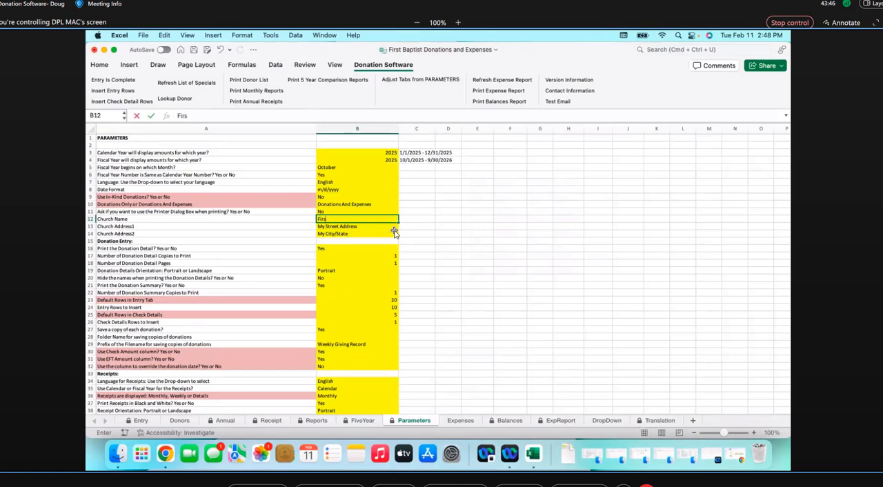
type("t Baptist Church")
key("Return")
Fill in the church's street address under Church Address1 and its city, state and ZIP code under Church Address2
type("100 Main St.")
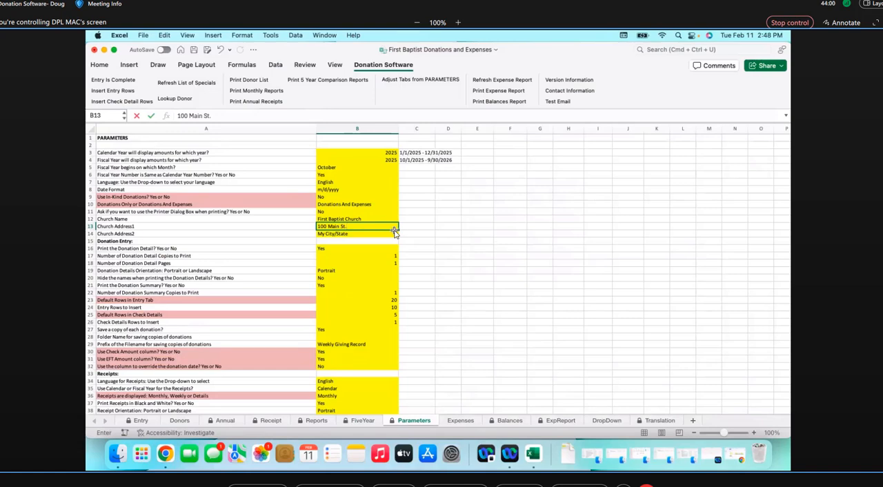
key("Return")
type("Atlanta, GA")
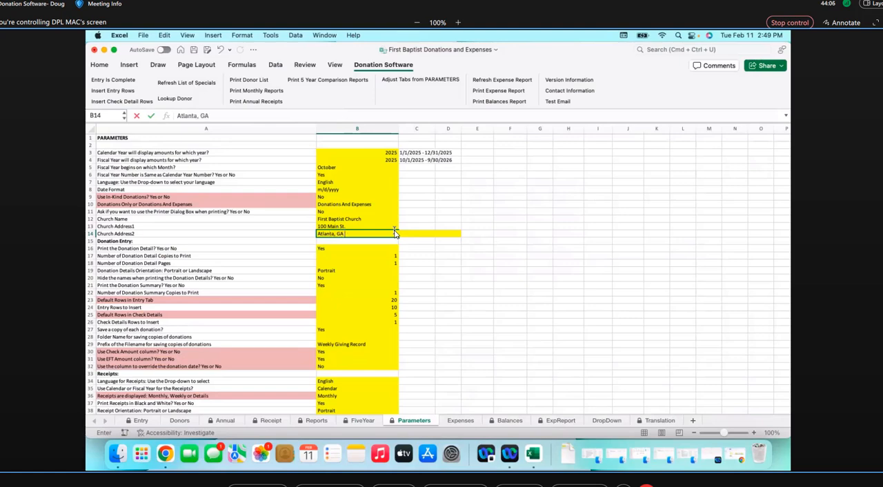
type(" 45676")
left_click(346, 219)
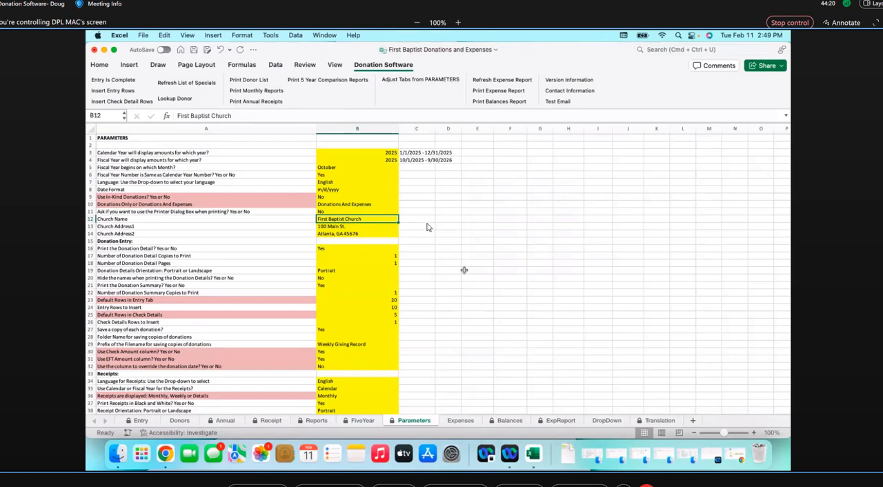
Switch the Use In-Kind Donations? parameter to Yes and return it to No
left_click(322, 198)
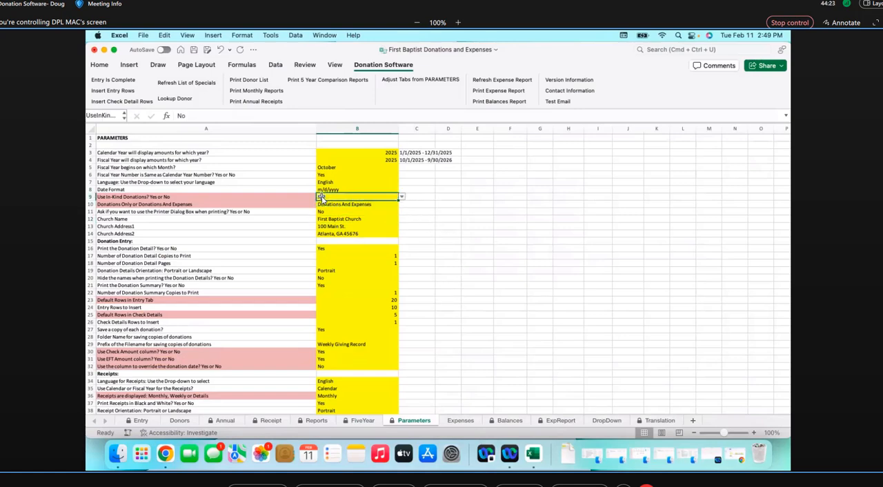
left_click(401, 198)
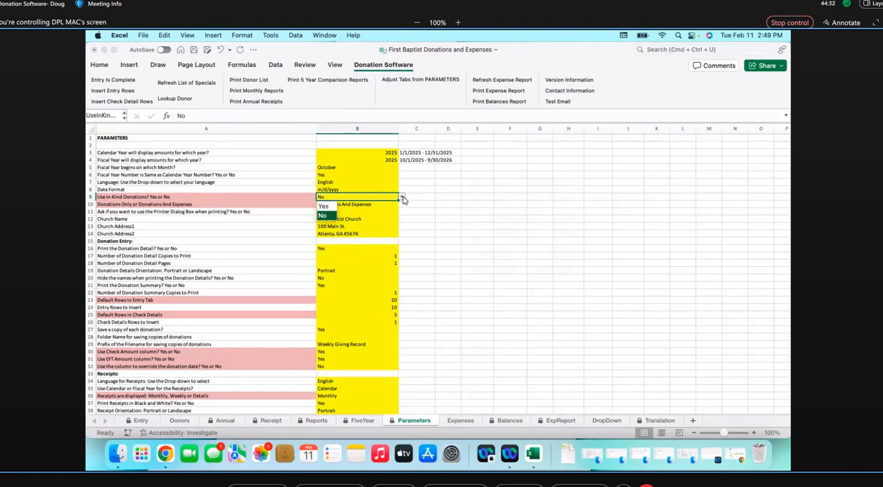
left_click(326, 208)
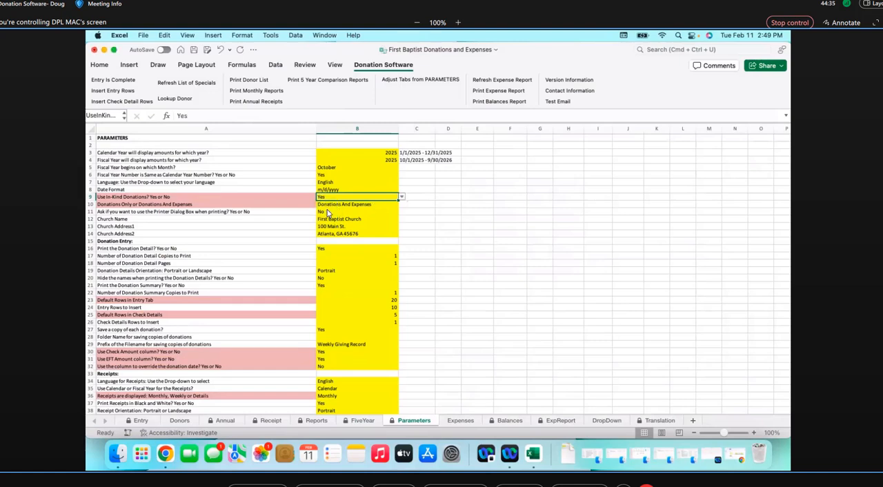
left_click(403, 198)
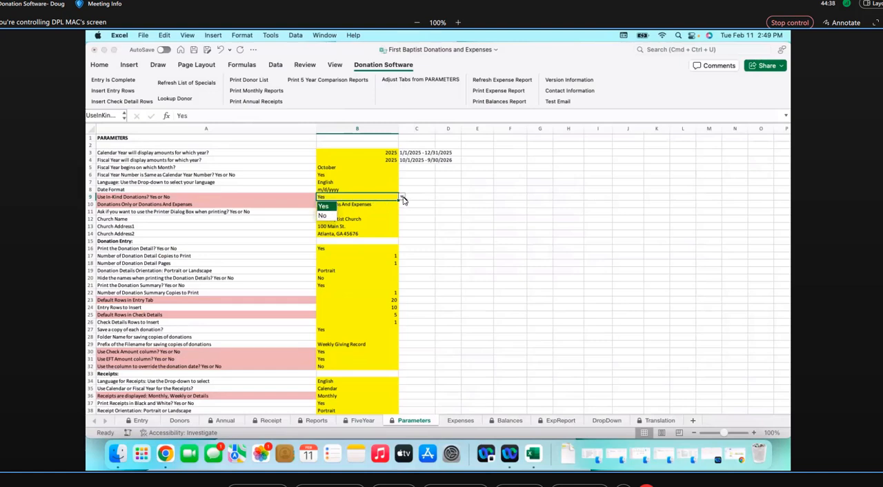
left_click(326, 218)
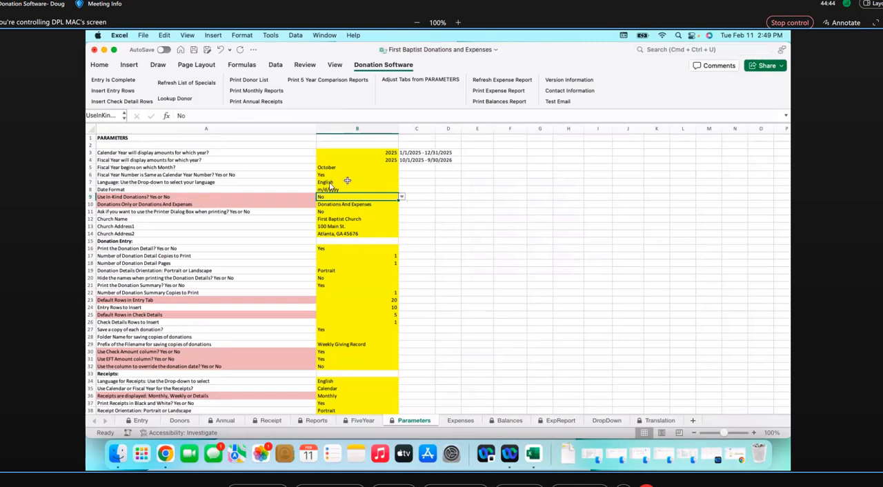
Try the Español and English/Español options for the Language parameter in B7, finishing on Español
left_click(346, 184)
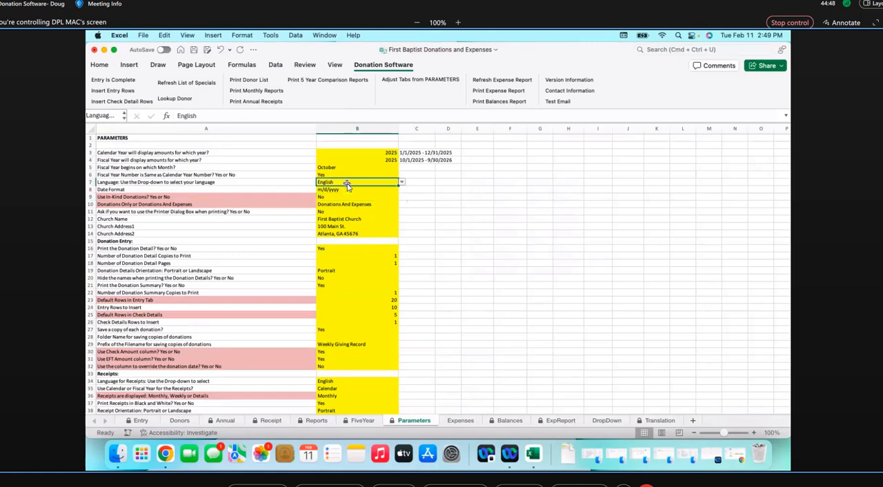
left_click(401, 183)
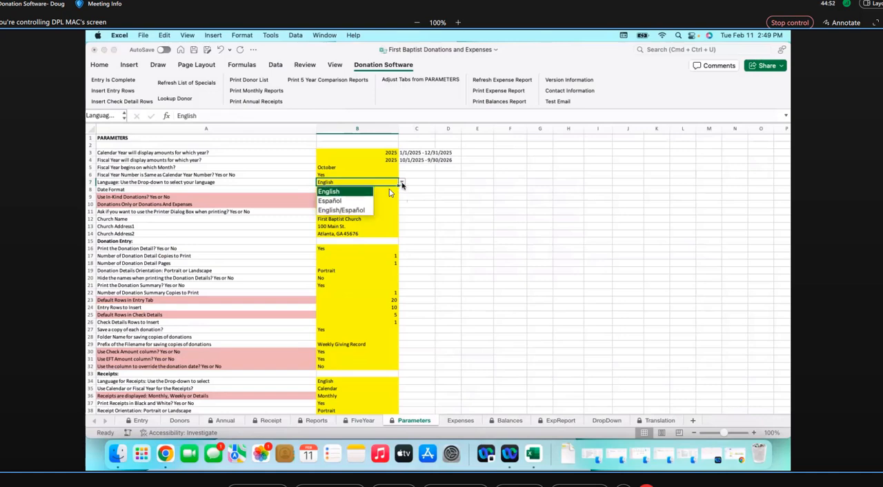
left_click(331, 201)
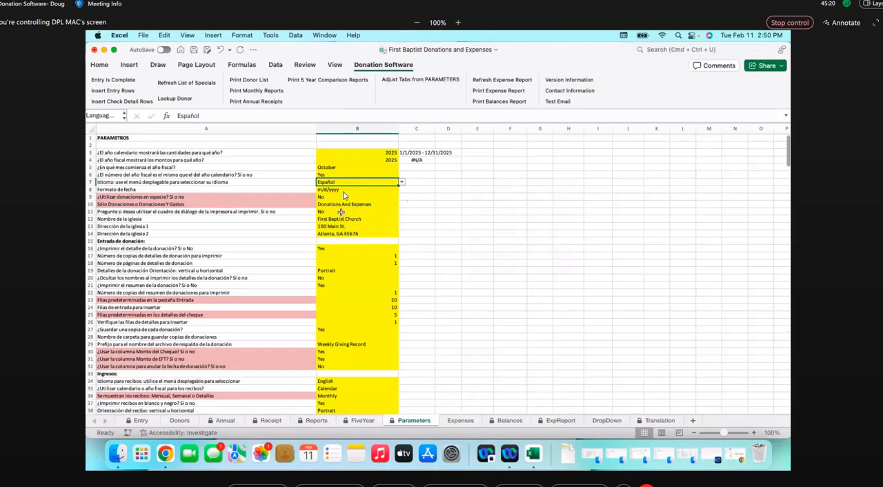
left_click(402, 183)
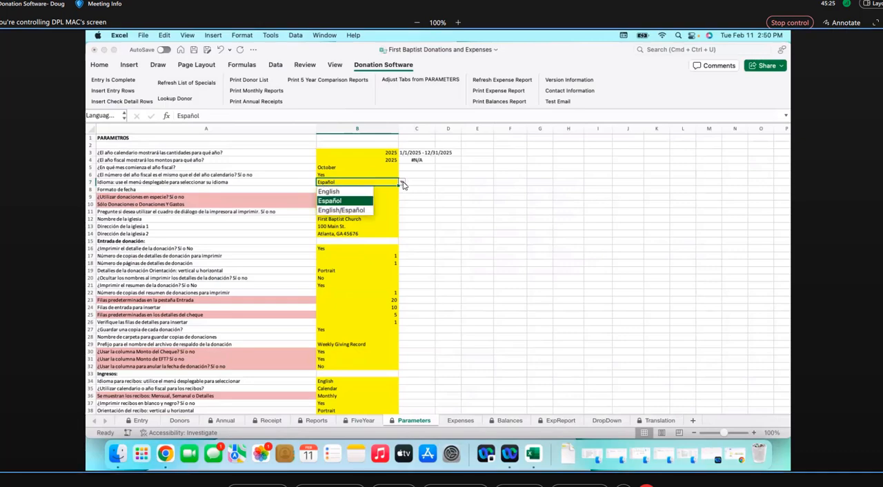
left_click(336, 210)
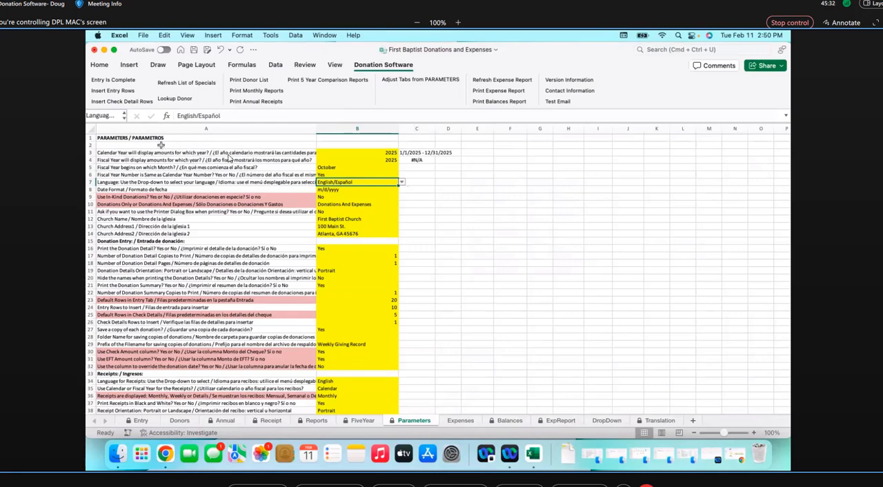
left_click(402, 183)
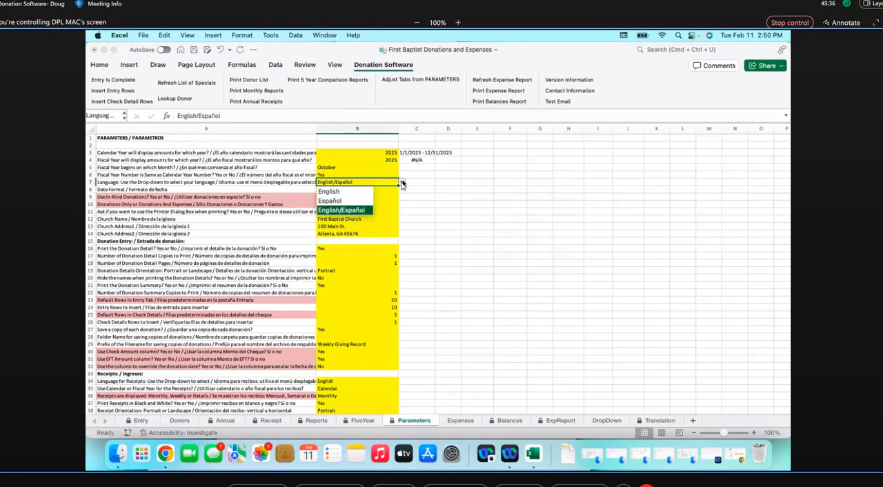
left_click(341, 201)
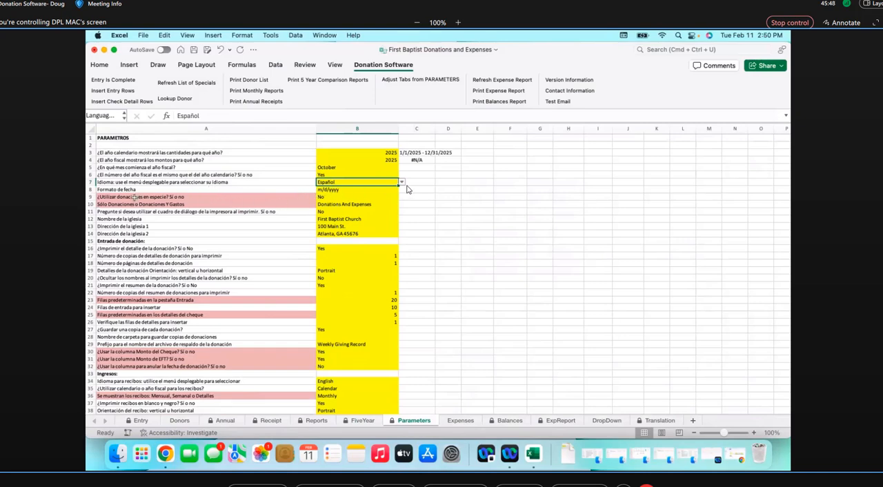
Examine the Spanish choices offered for in-kind donations in B9 and for the fiscal year's starting month in B5, leaving both values as they are
left_click(333, 198)
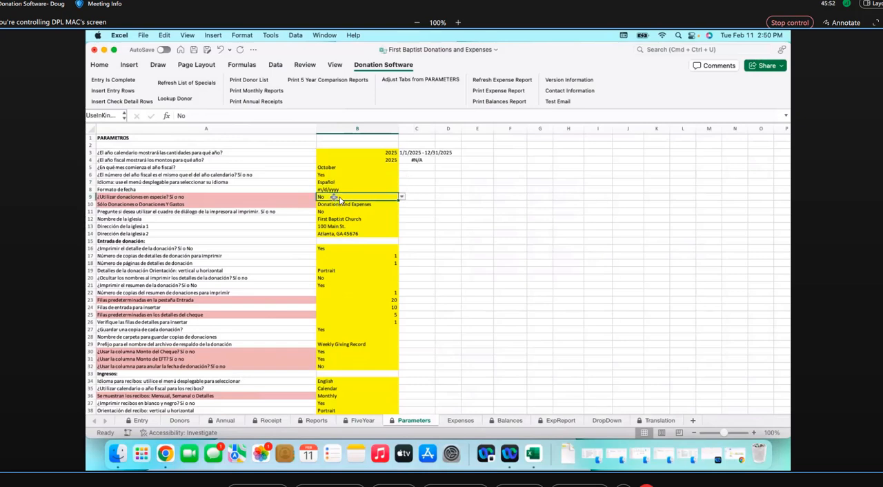
left_click(401, 198)
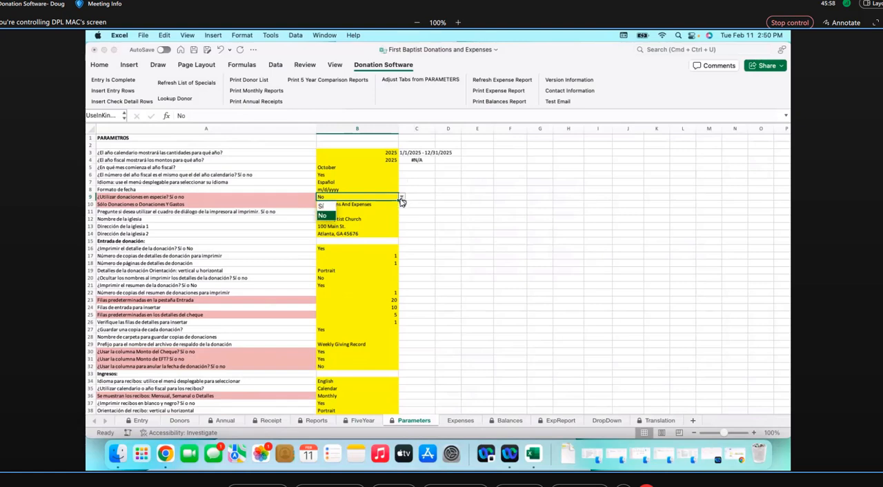
left_click(355, 167)
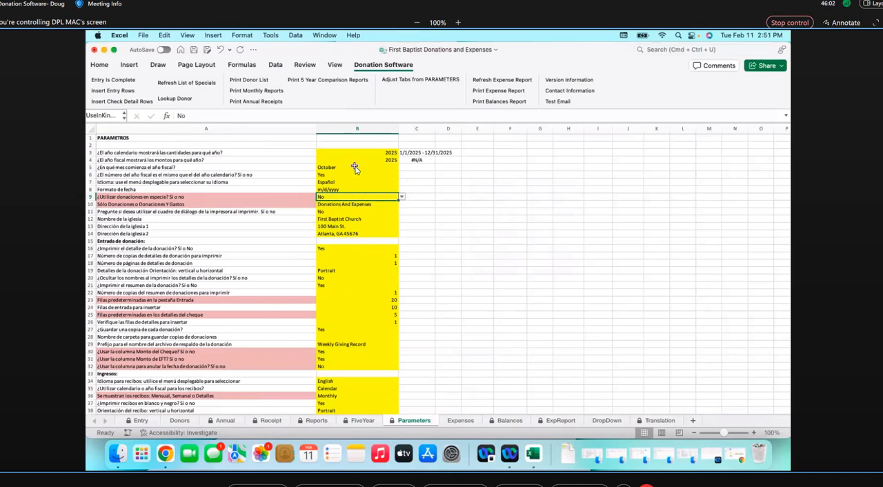
left_click(359, 169)
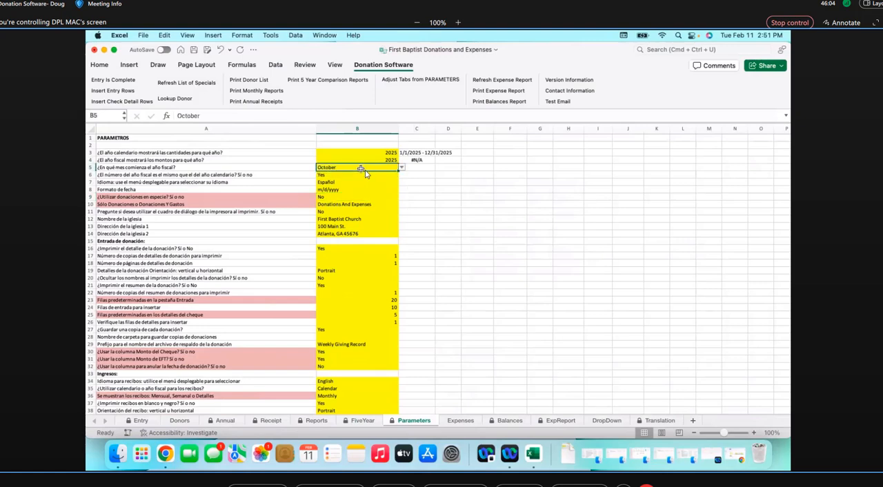
left_click(403, 170)
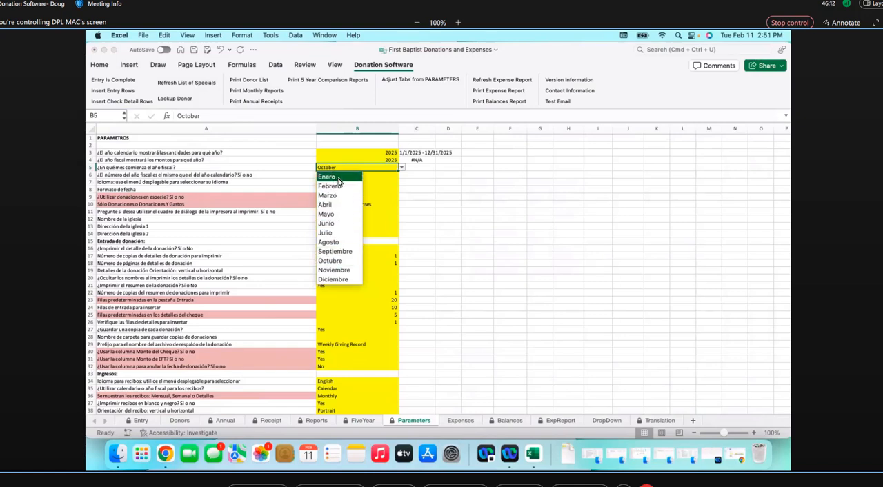
left_click(385, 193)
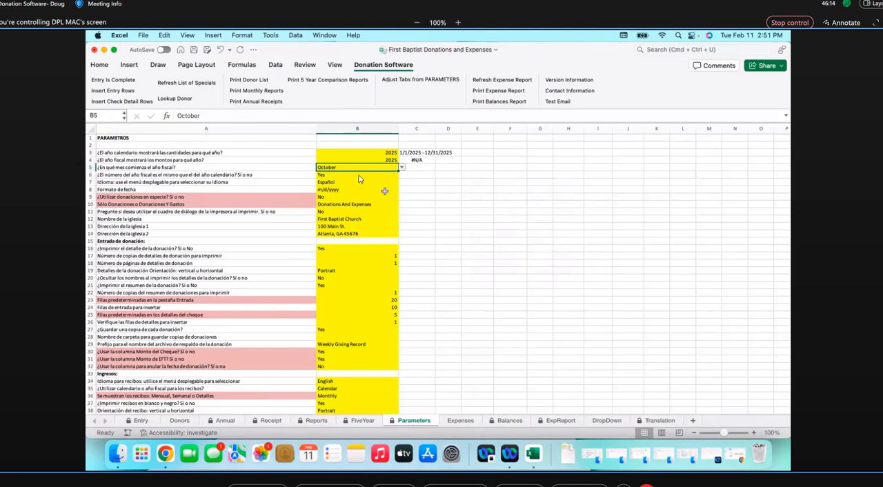
Set the Language parameter in B7 back to English
left_click(329, 181)
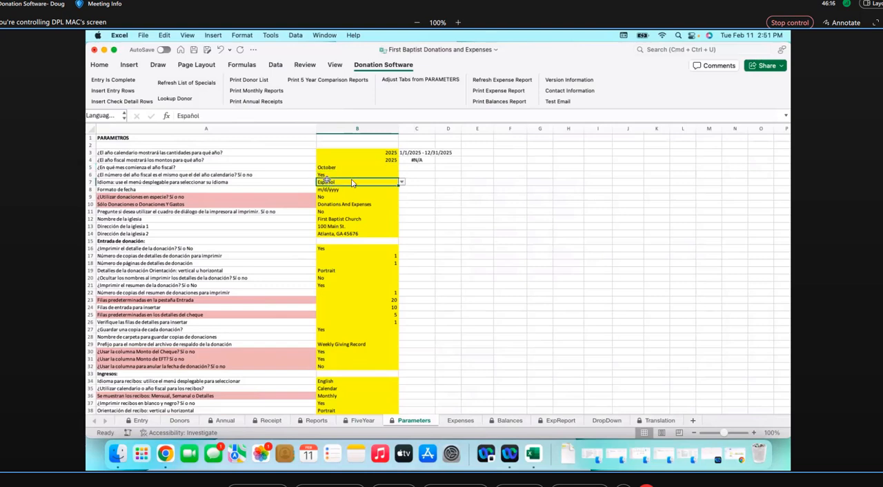
left_click(402, 184)
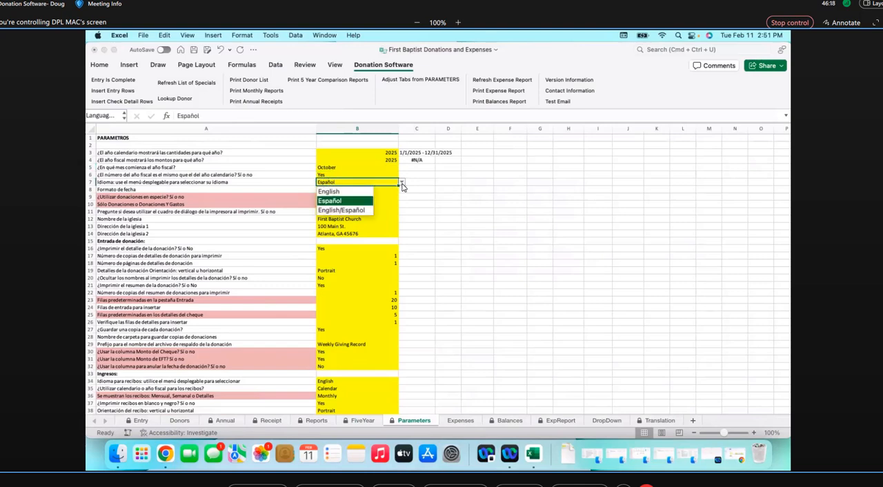
left_click(337, 193)
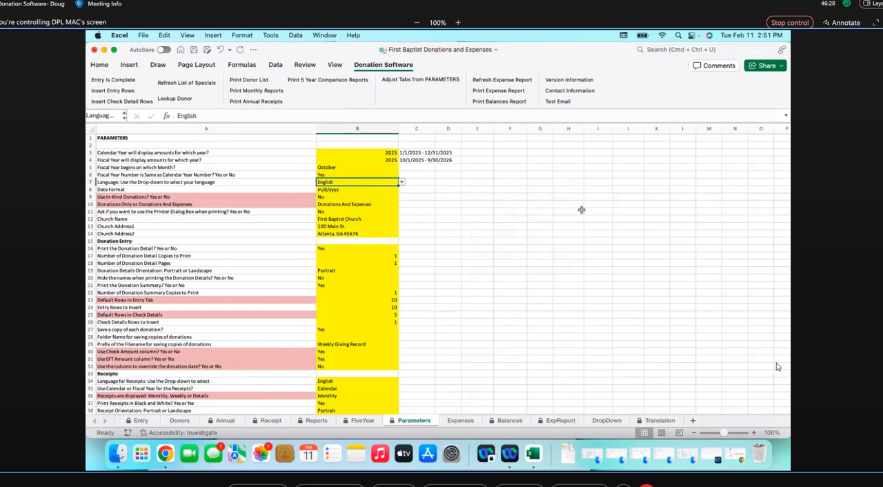
Review the English and Español texts on the Translation sheet and return to the calendar year setting in Parameters
left_click(659, 421)
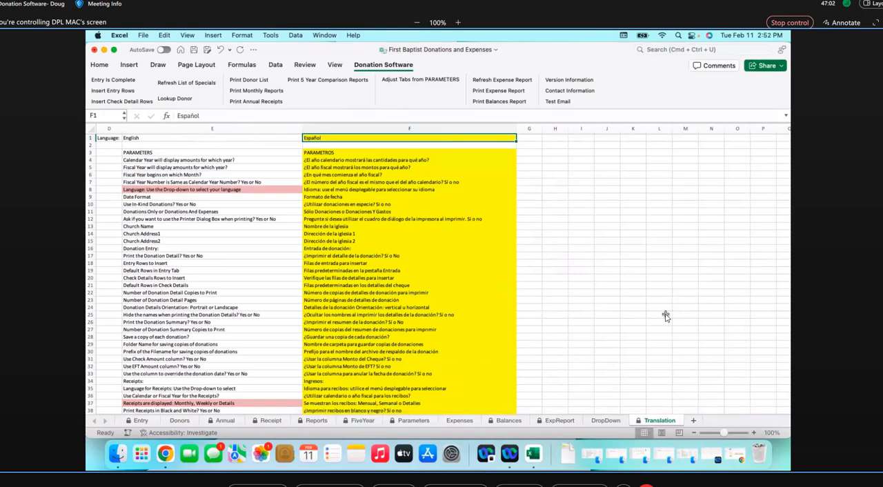
left_click(413, 421)
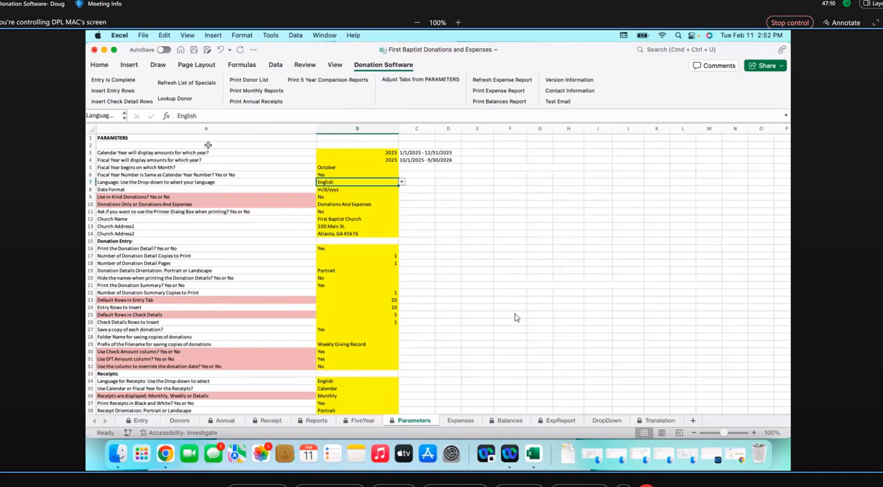
left_click(377, 153)
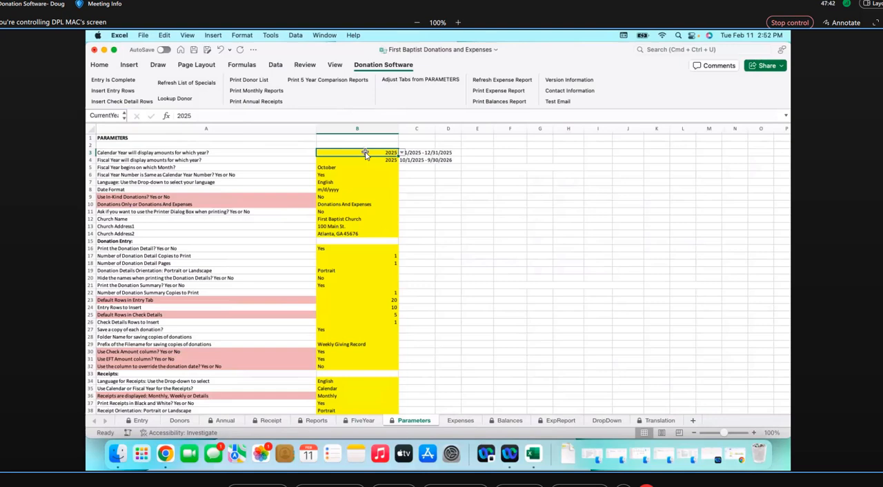
Check the years offered for the calendar year in B3, choosing 2025, and look over the Donation Entry, Receipts and Reports parameters
left_click(401, 153)
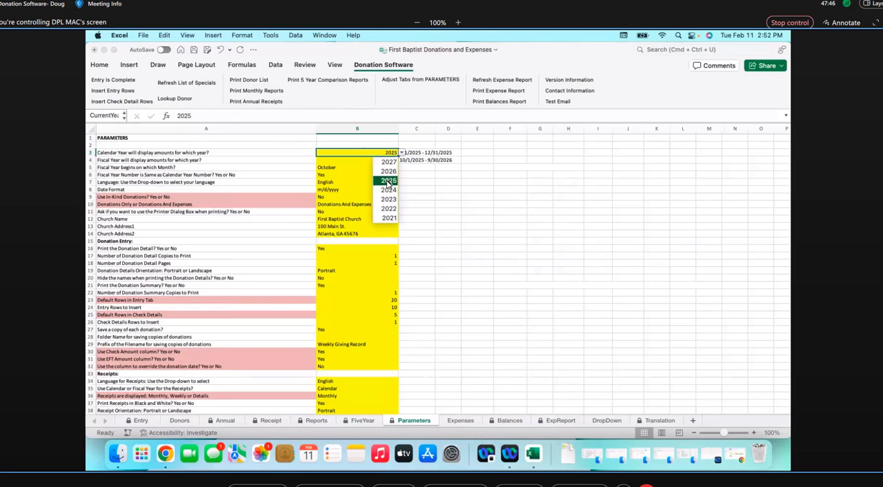
left_click(388, 183)
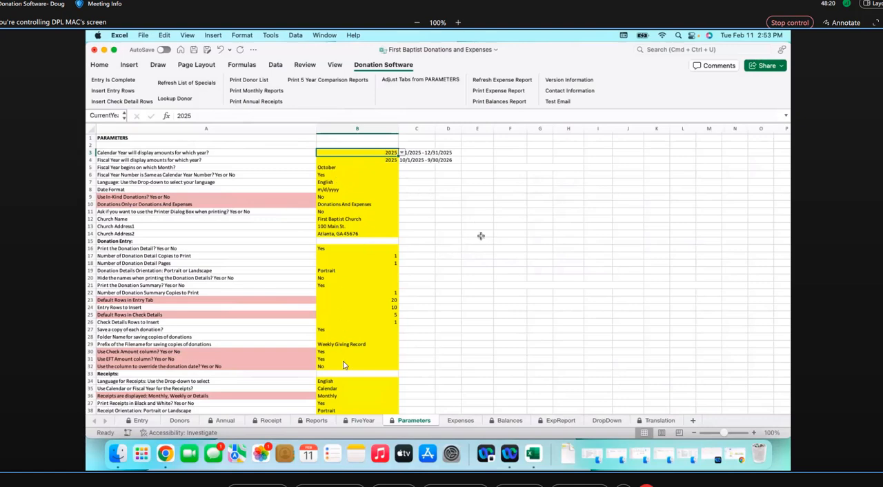
scroll(392, 355, "down", 10)
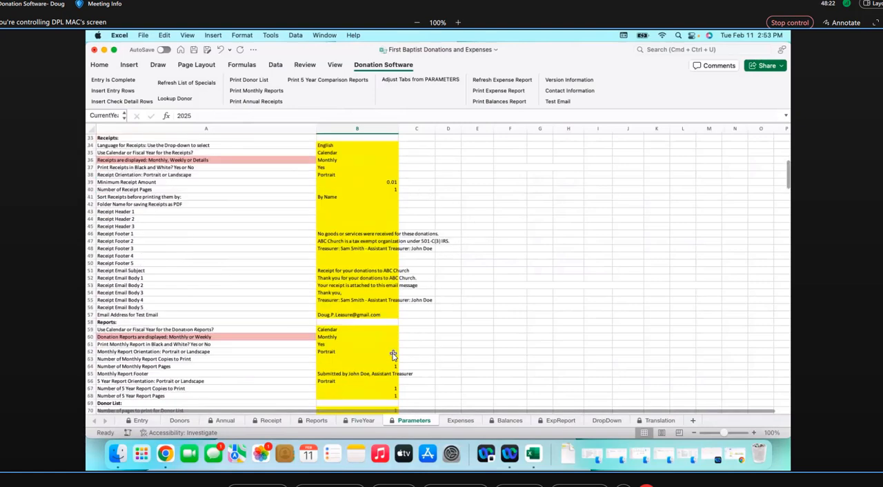
scroll(393, 355, "up", 10)
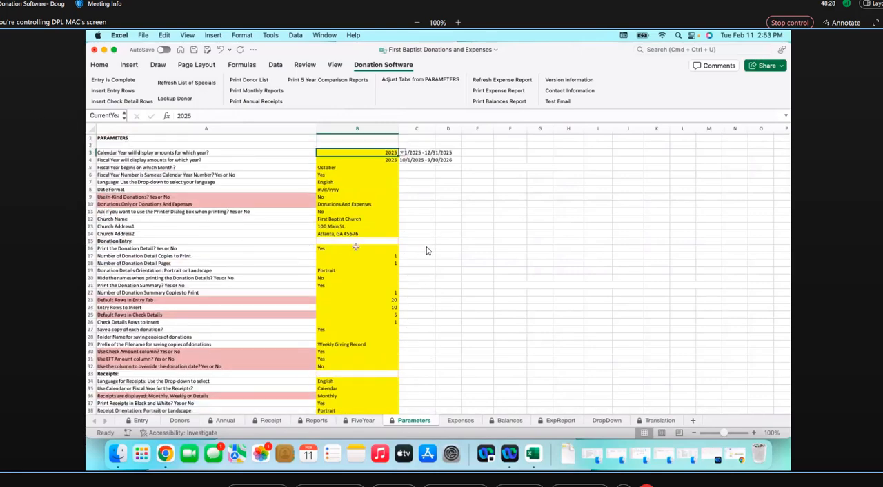
scroll(426, 249, "down", 5)
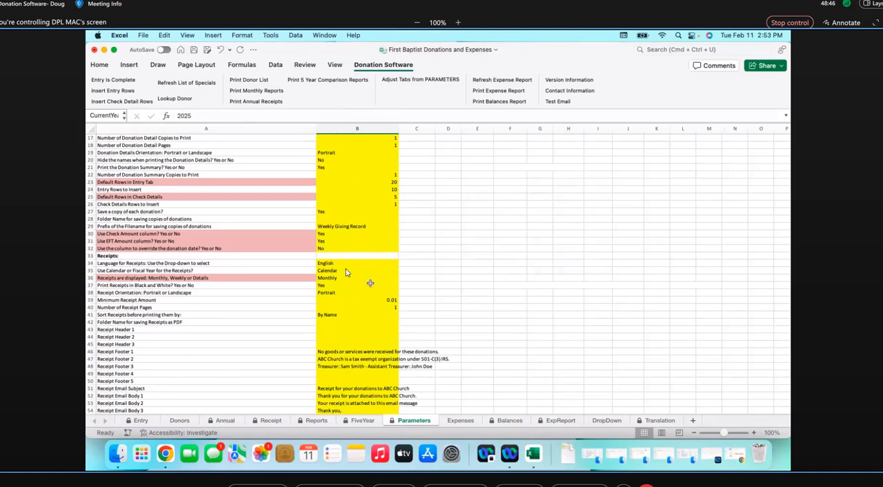
scroll(349, 266, "up", 5)
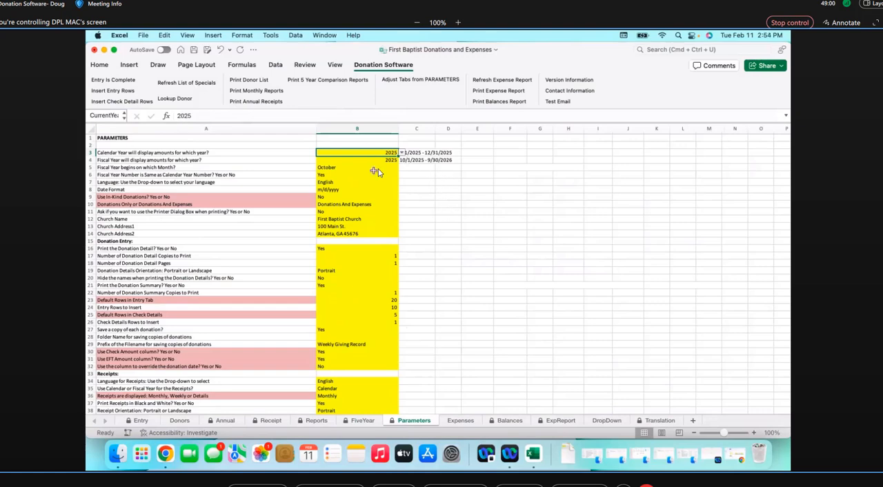
Set the Donations Only or Donations And Expenses parameter in B10 to Donations Only
left_click(349, 206)
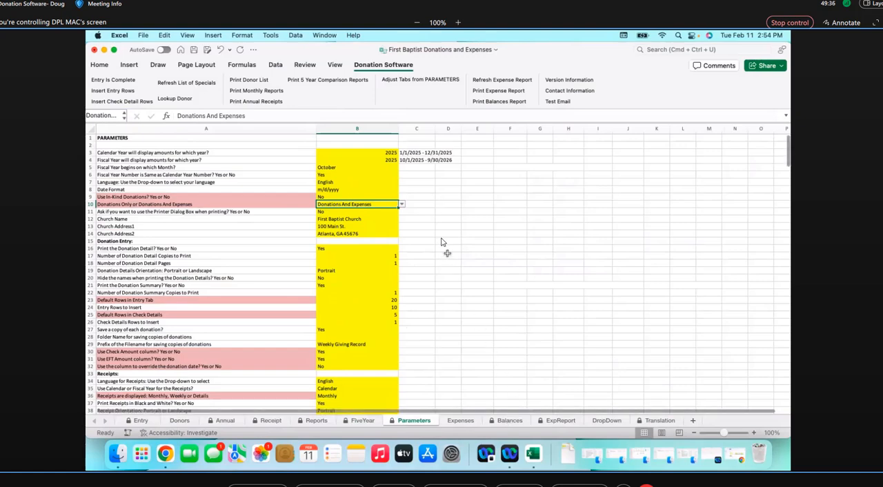
left_click(404, 205)
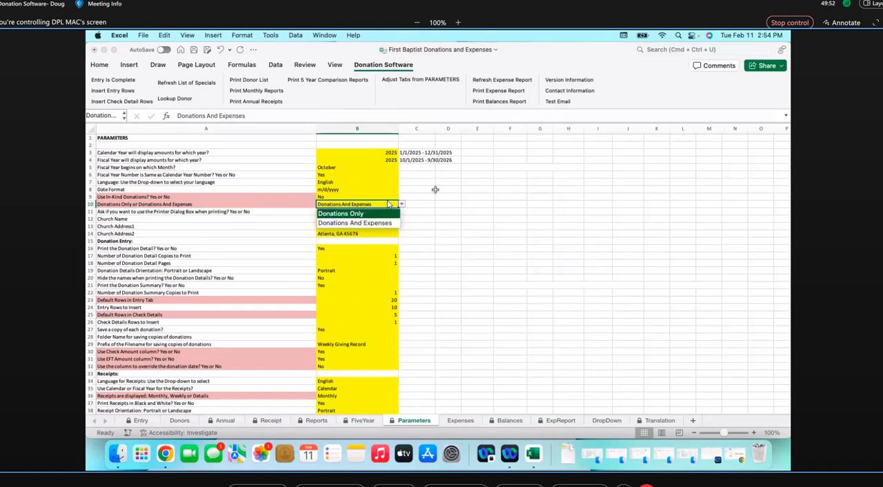
left_click(338, 214)
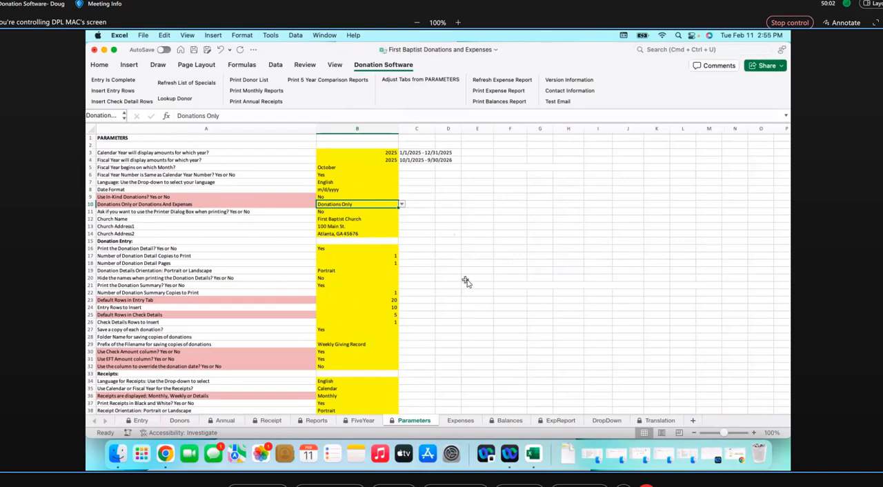
Review the red-shaded parameters from Default Rows in Entry Tab down to Expenses and Balances, and view the Entry sheet
scroll(467, 282, "down", 5)
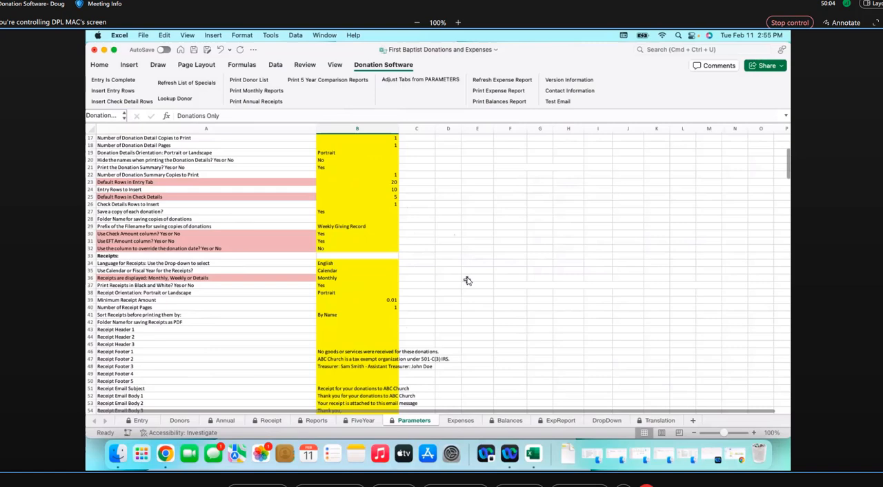
left_click(392, 182)
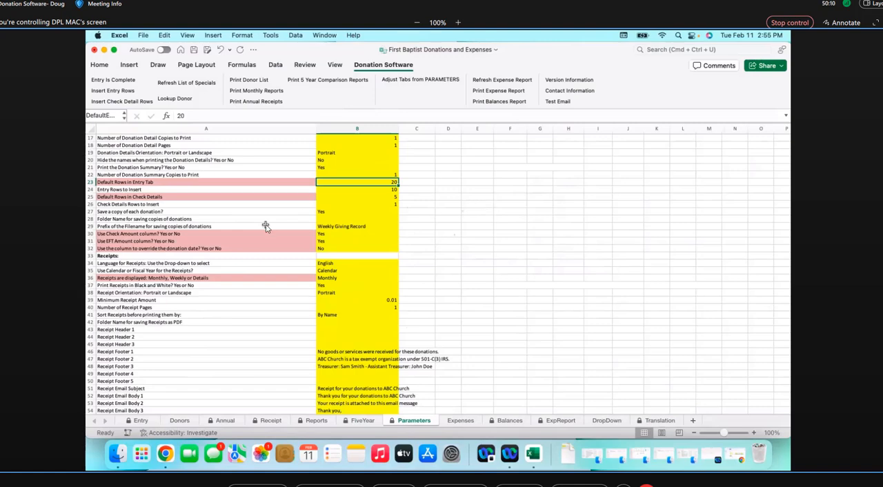
scroll(266, 228, "up", 5)
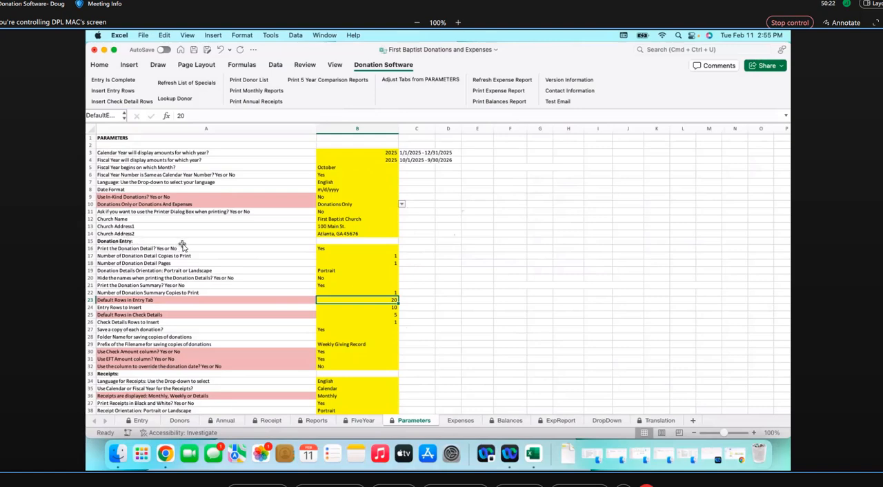
scroll(183, 329, "down", 13)
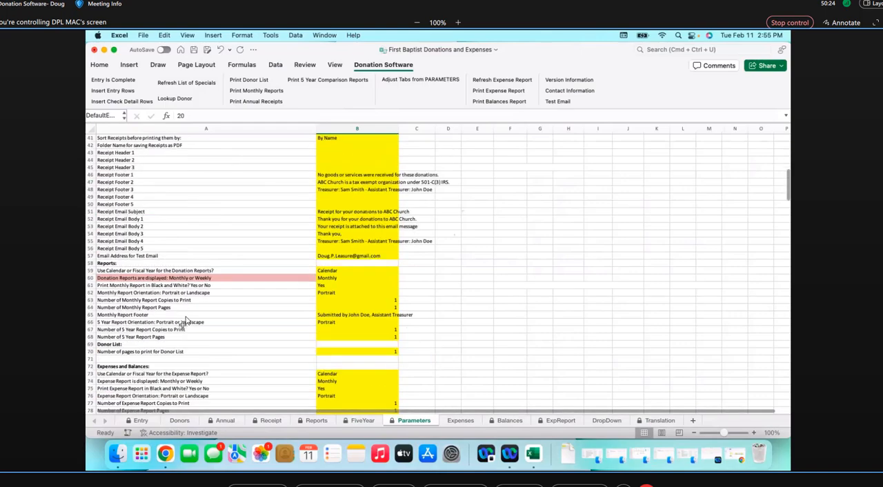
scroll(168, 257, "up", 3)
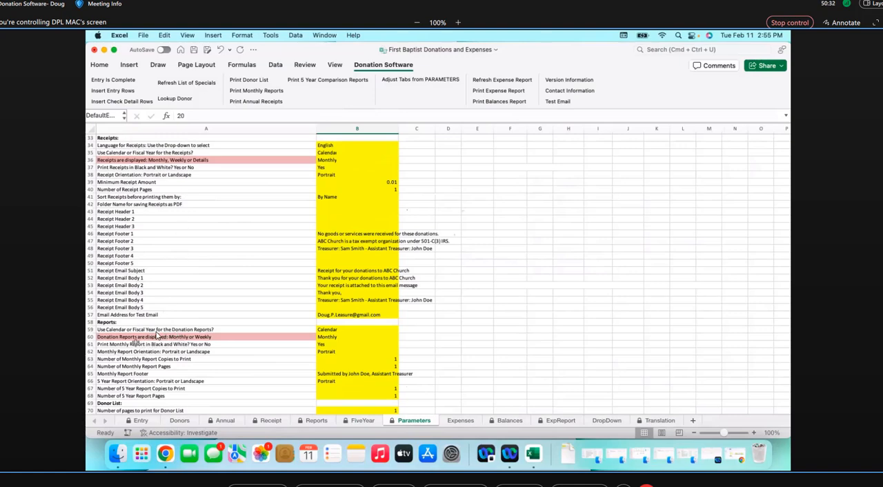
scroll(156, 334, "down", 5)
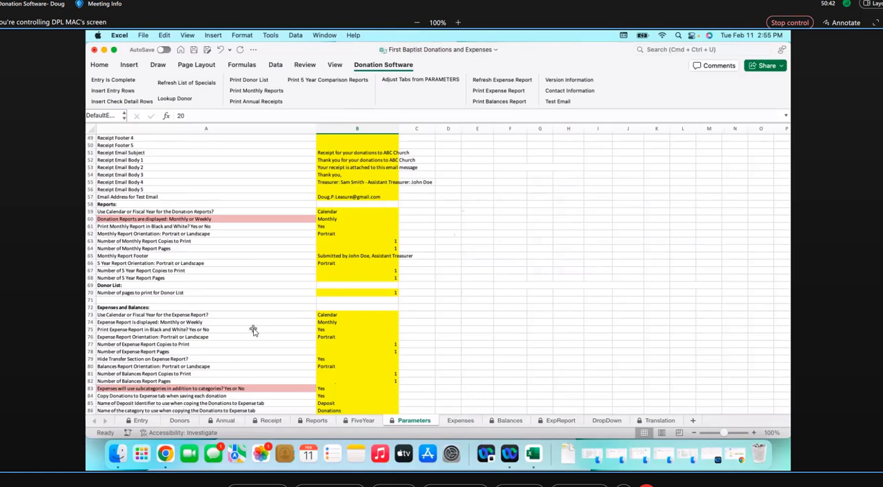
scroll(253, 330, "up", 15)
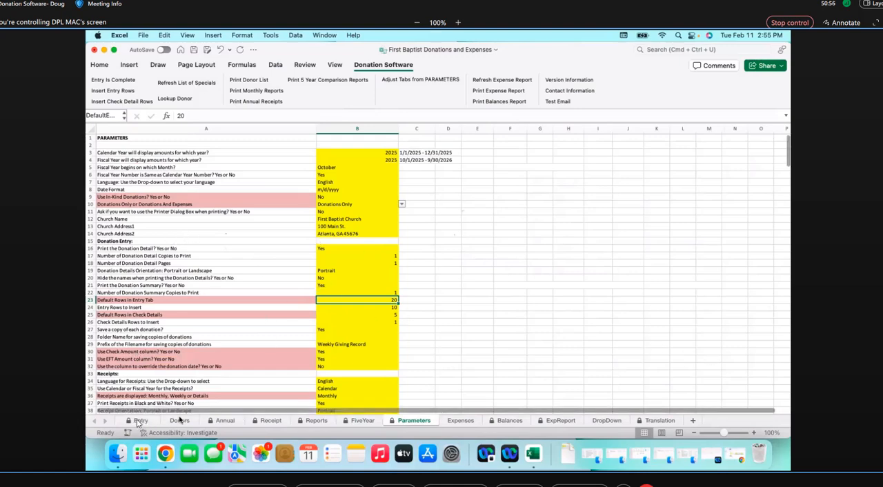
left_click(138, 421)
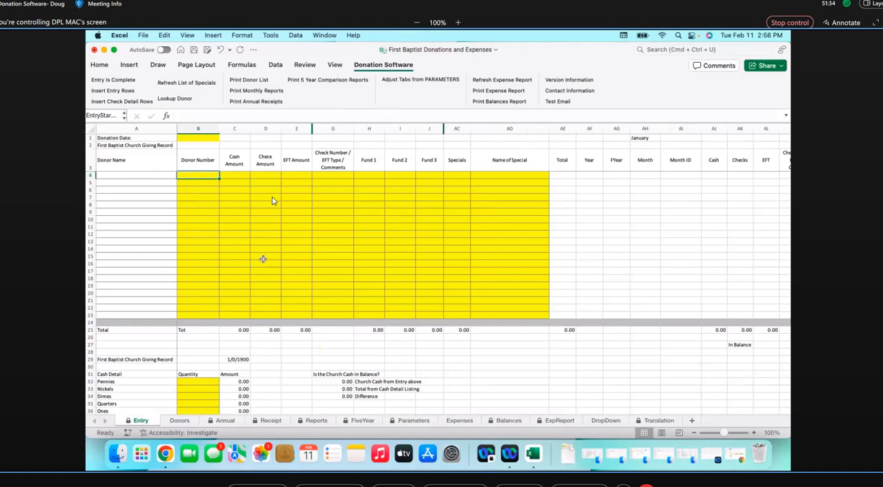
Look over the donor number rows on the Entry sheet and set Default Rows in Entry Tab in Parameters to 30
left_click(198, 187)
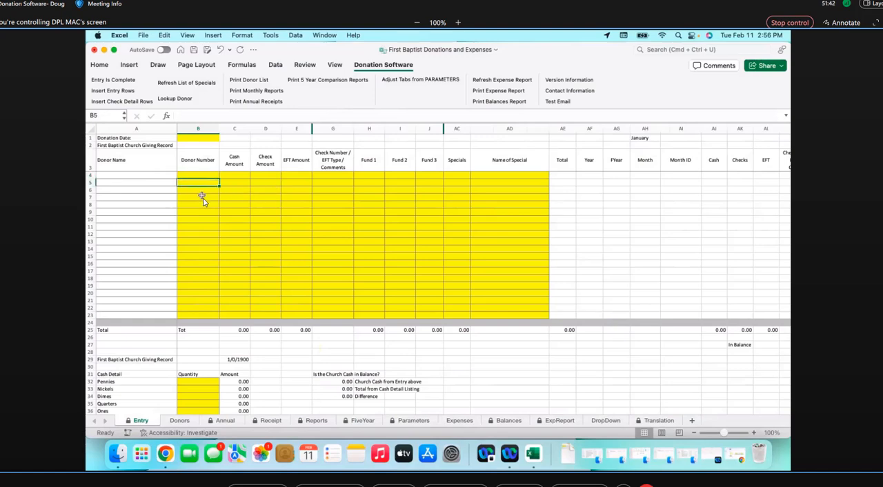
left_click(200, 198)
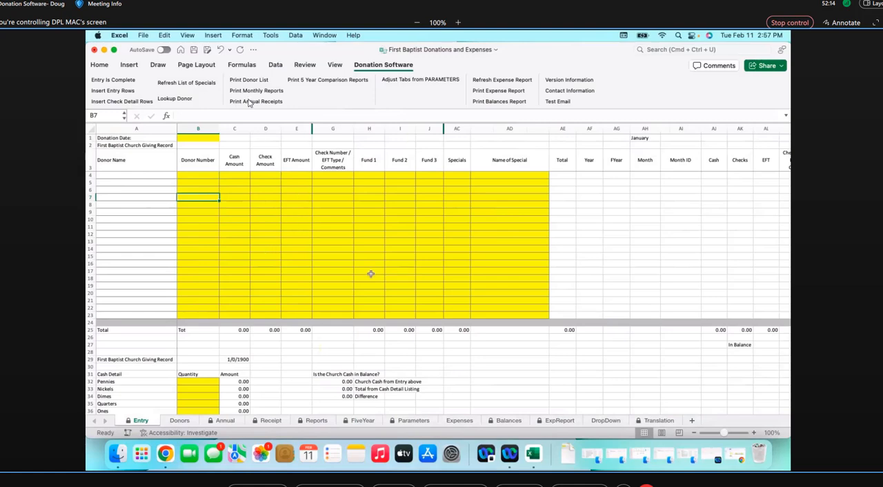
left_click(408, 421)
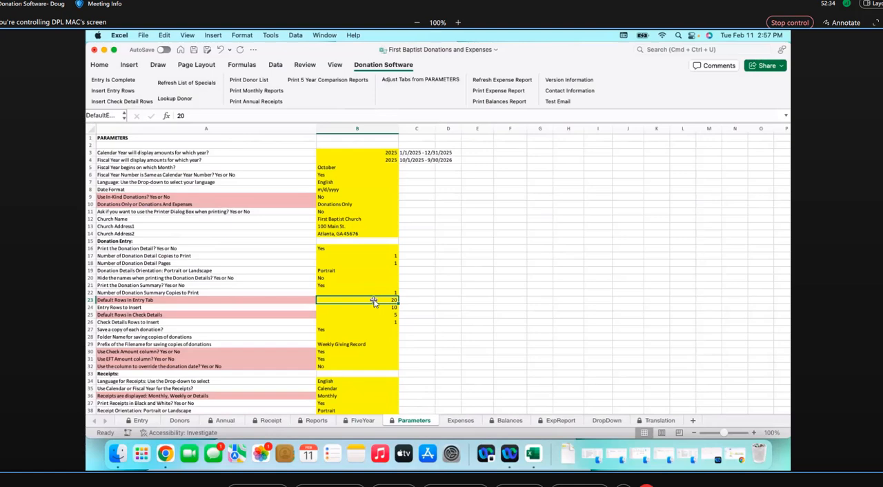
type("30")
key("Return")
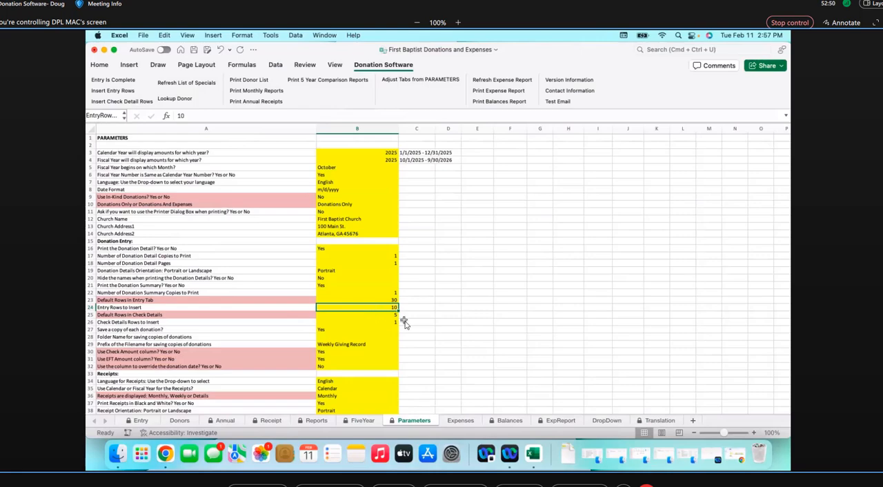
Switch to the 2025 User Guide in Word, read the Parameters section through the fiscal year parameter, and return to the Excel workbook
scroll(405, 324, "down", 8)
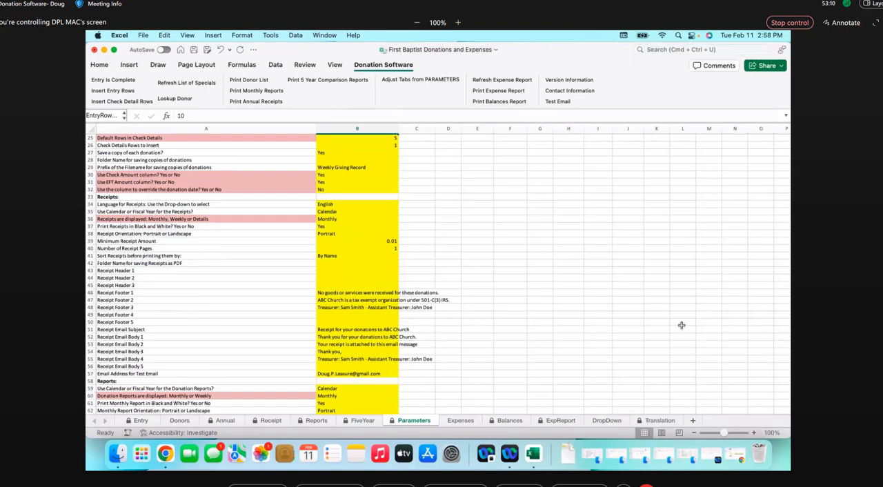
left_click_drag(882, 27, 639, 39)
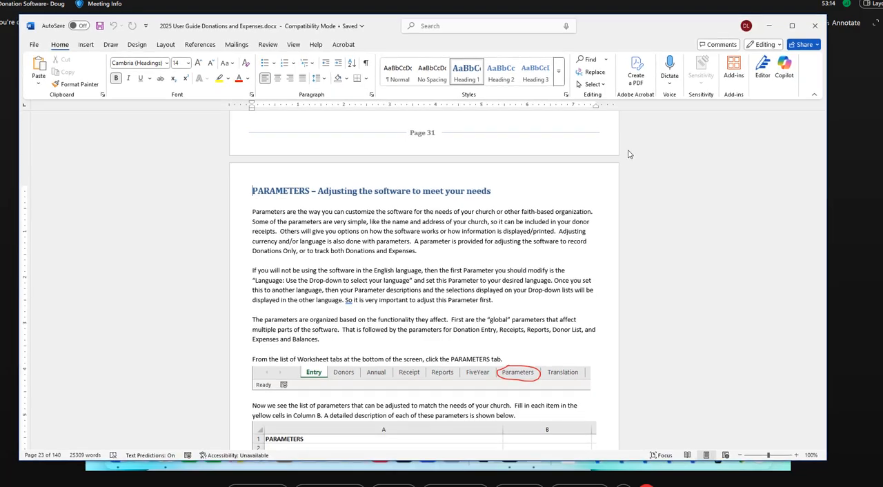
scroll(640, 161, "down", 3)
scroll(639, 160, "down", 3)
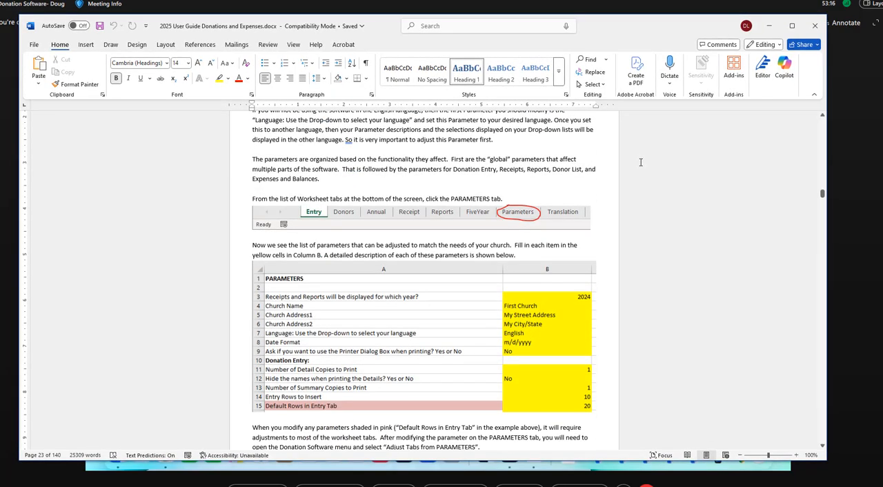
scroll(641, 162, "down", 15)
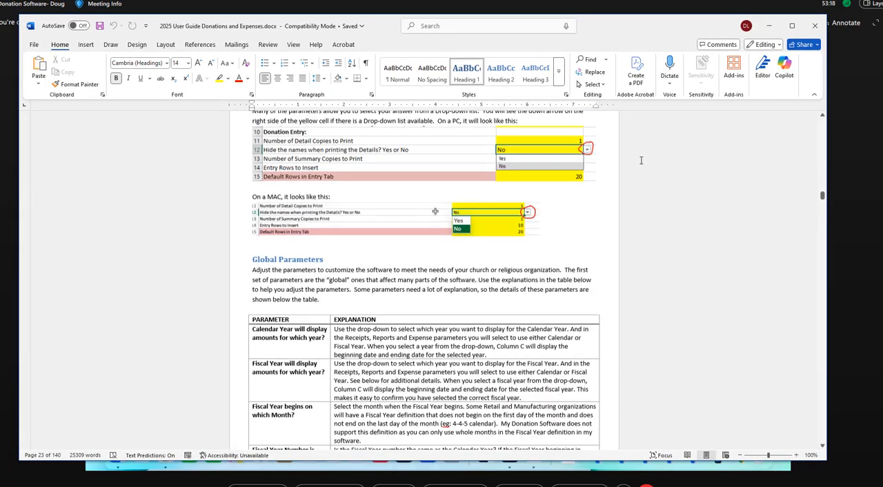
scroll(641, 160, "down", 5)
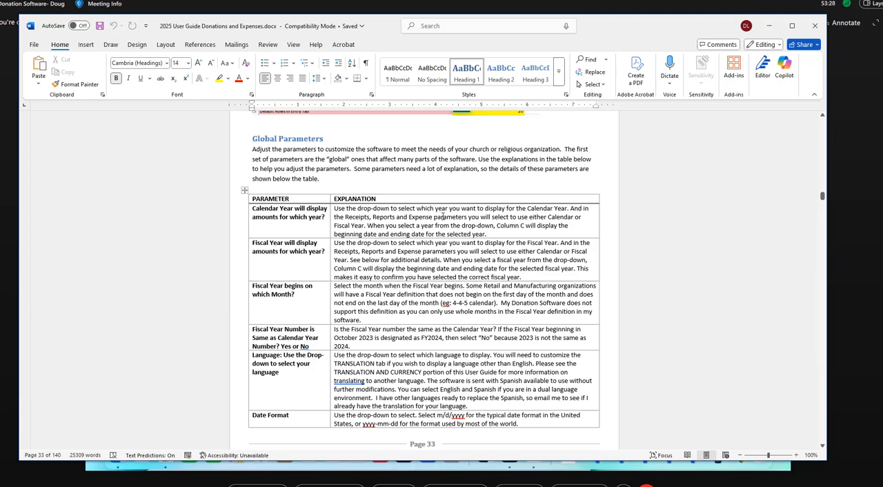
scroll(641, 230, "down", 3)
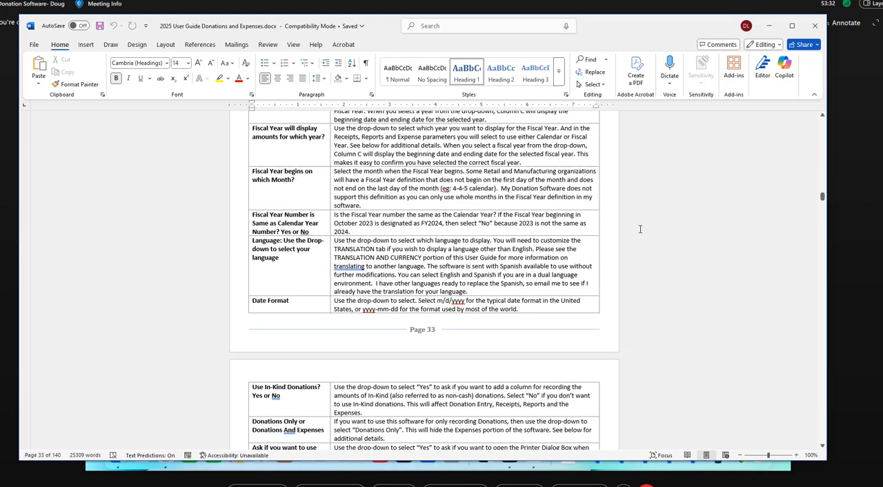
scroll(641, 230, "down", 1)
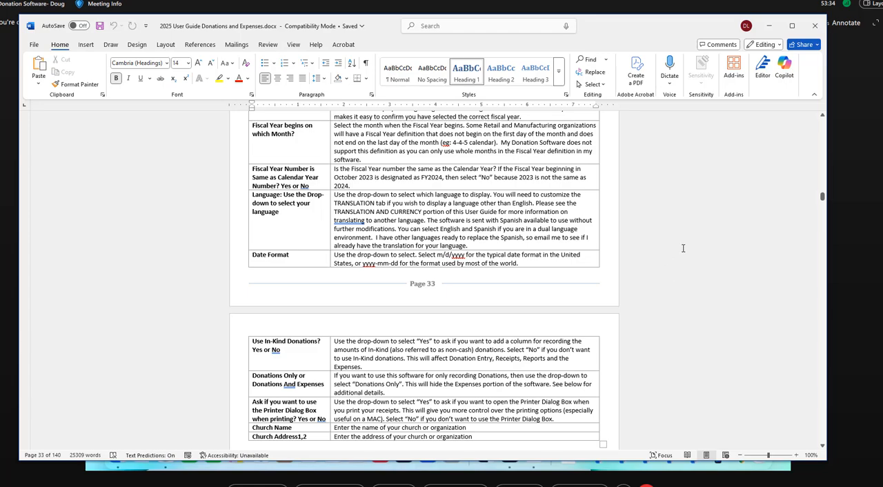
scroll(683, 248, "down", 6)
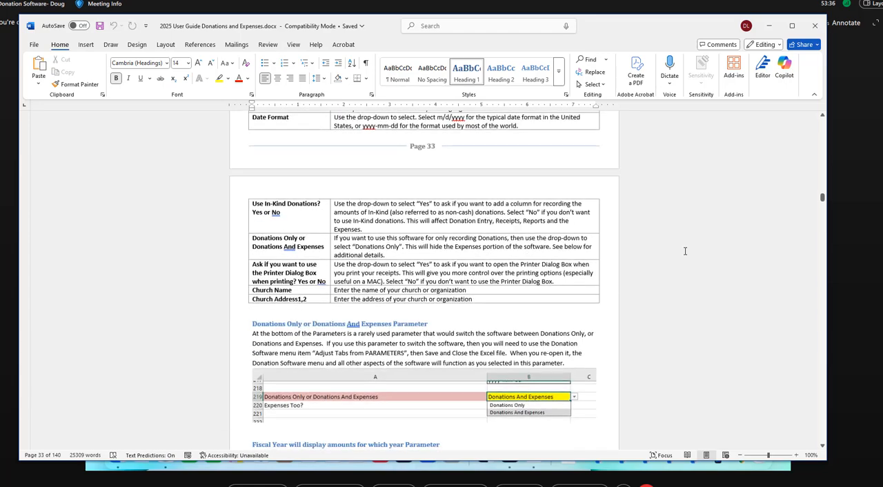
scroll(685, 252, "down", 2)
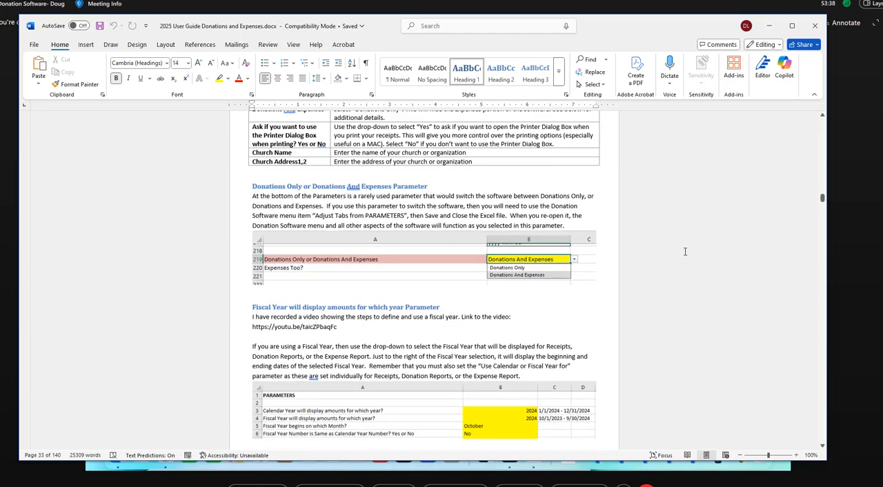
scroll(685, 251, "down", 1)
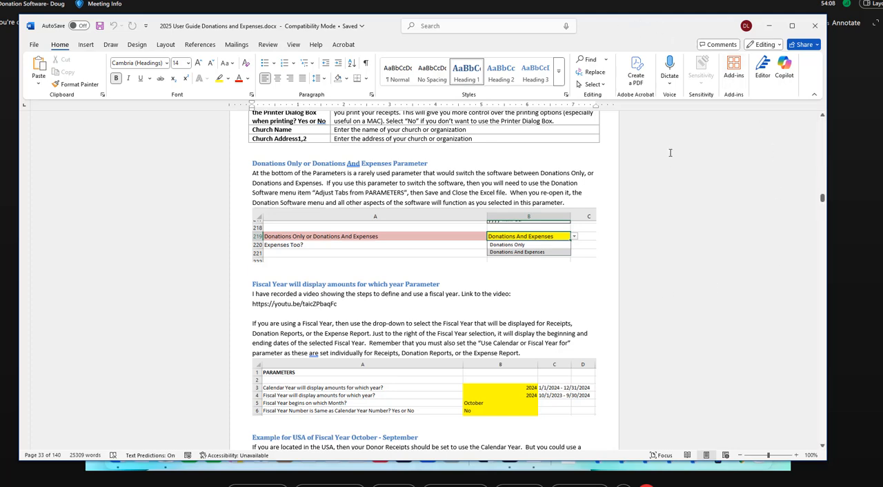
left_click_drag(606, 33, 882, 40)
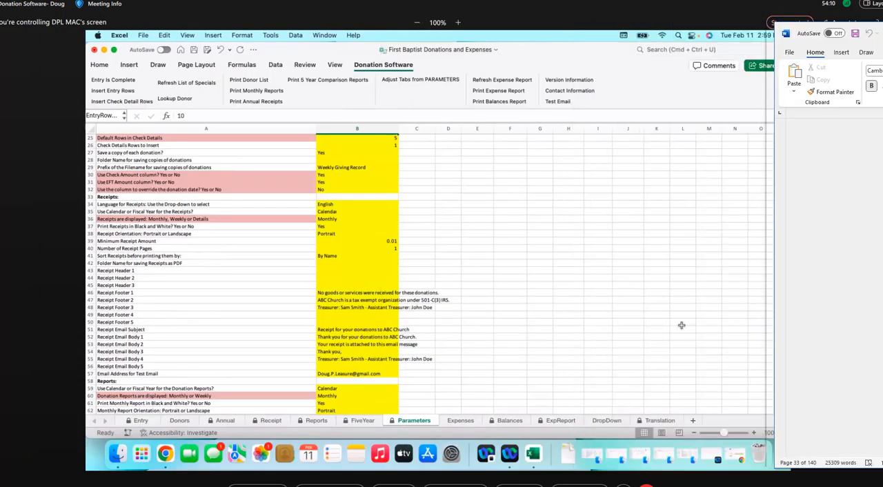
left_click(682, 325)
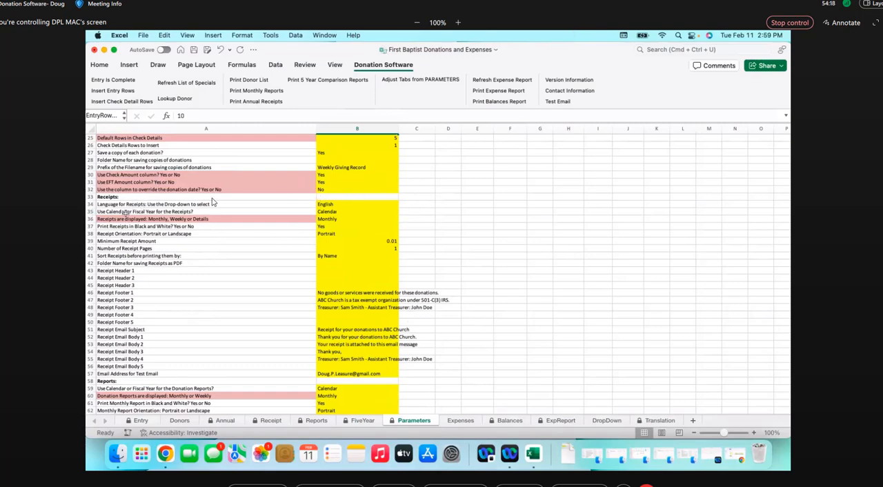
Review the Receipts parameters, checking the minimum receipt amount, the receipt orientation and Receipt Footer 1
scroll(341, 219, "down", 3)
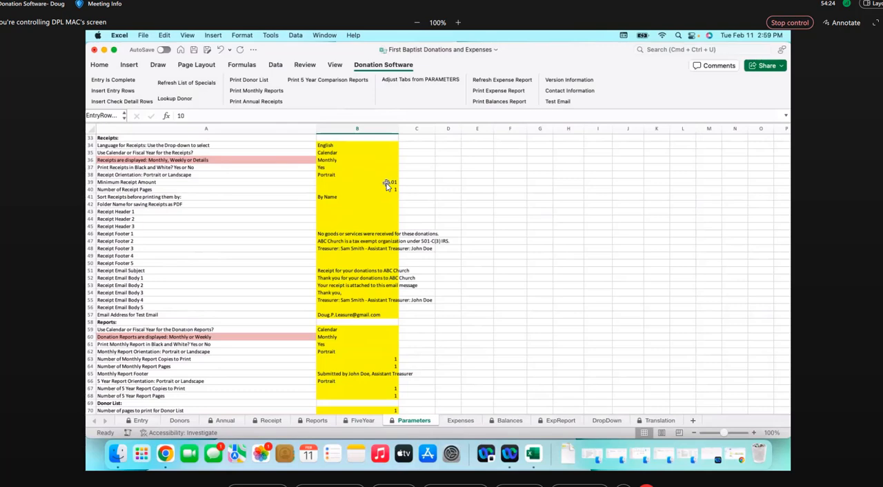
left_click(373, 182)
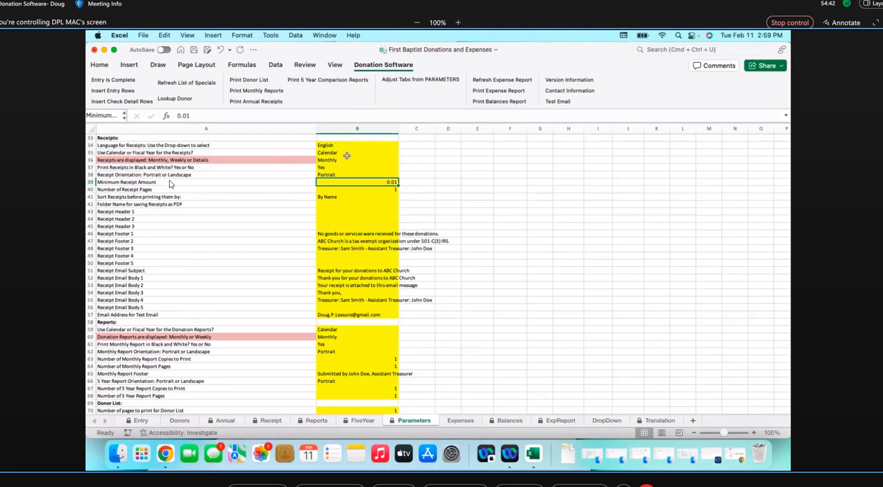
left_click(341, 175)
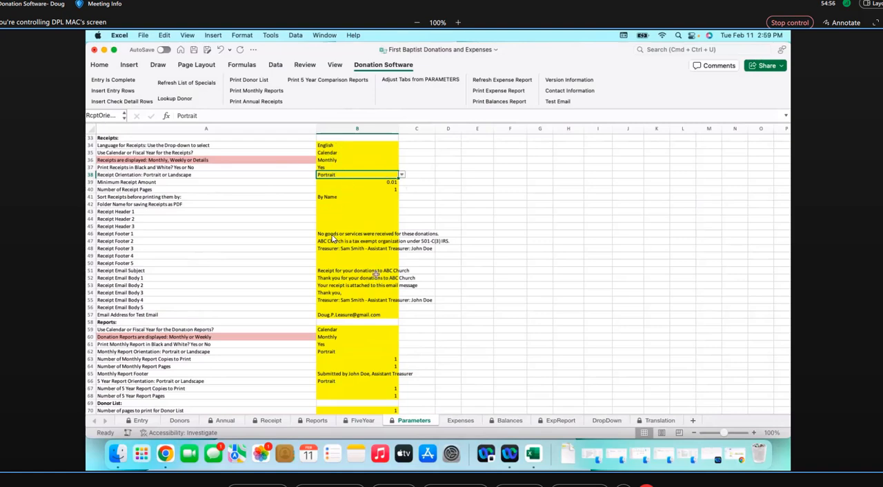
left_click(332, 234)
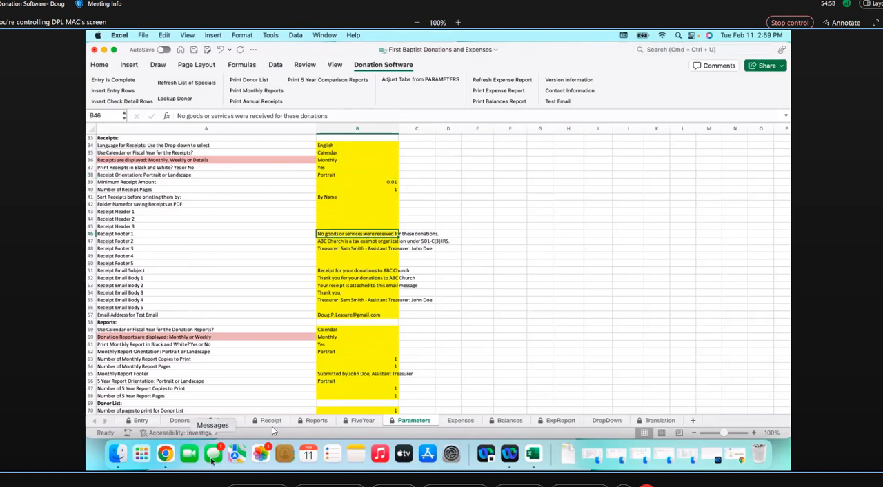
View the footer lines on the Receipt sheet and select the labels from Receipt Email Subject to Email Address for Test Email in Parameters
left_click(270, 421)
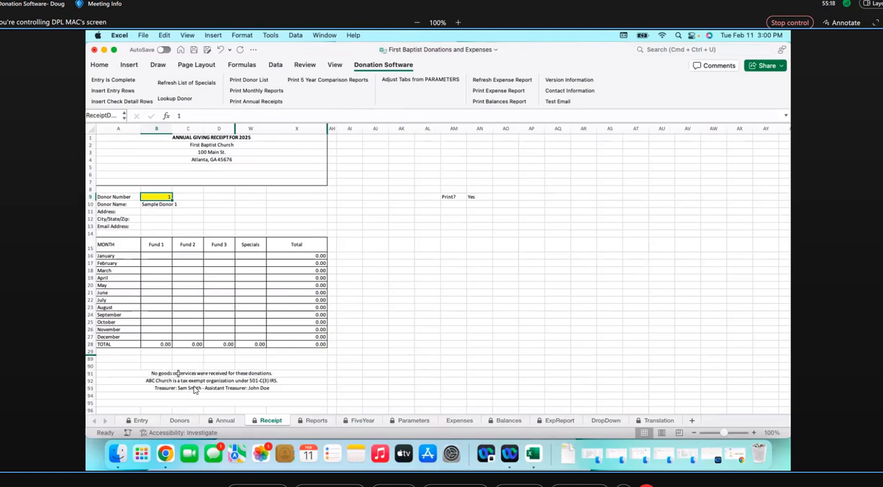
left_click(417, 422)
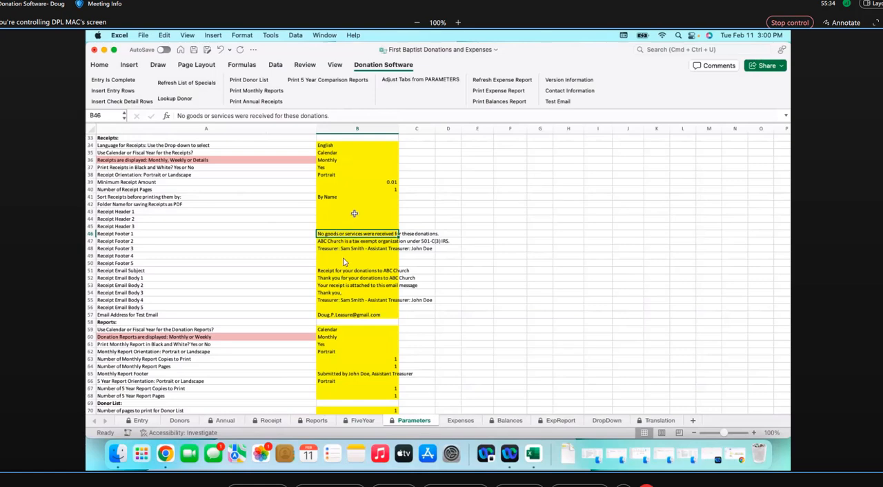
left_click(165, 271)
left_click_drag(165, 270, 169, 315)
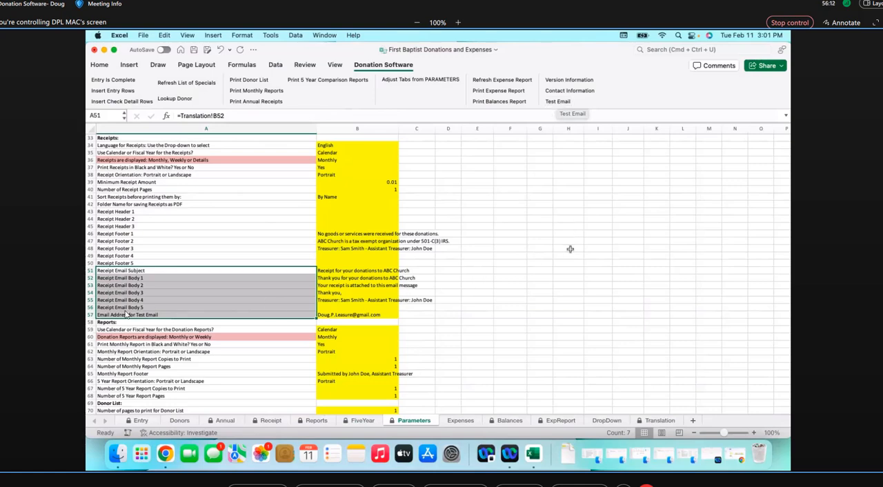
Add a semicolon and a second email address to the Email Address for Test Email parameter in B57
left_click(356, 315)
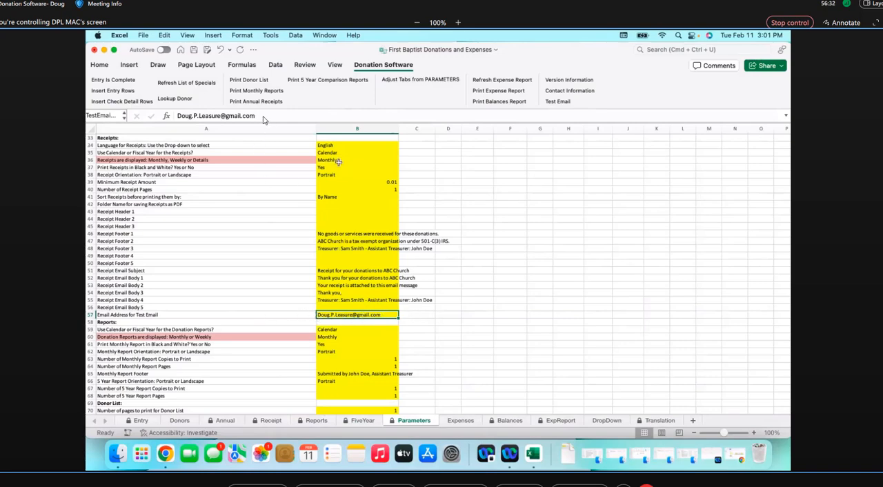
left_click(270, 117)
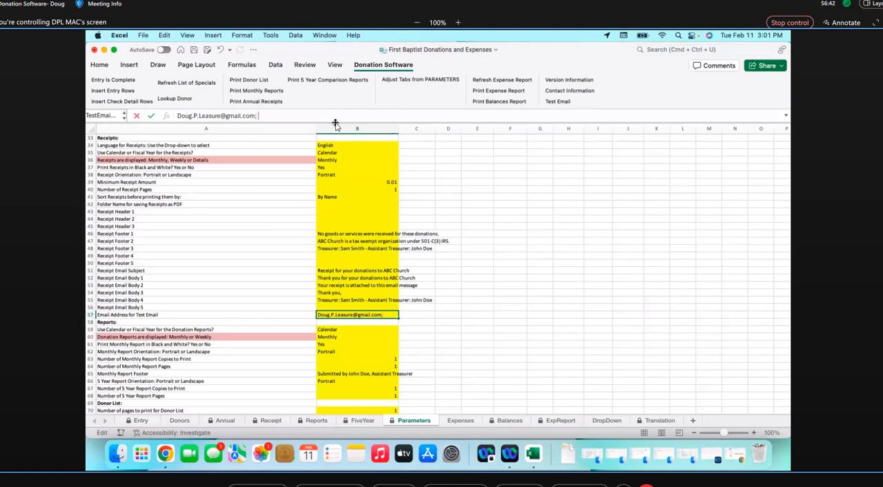
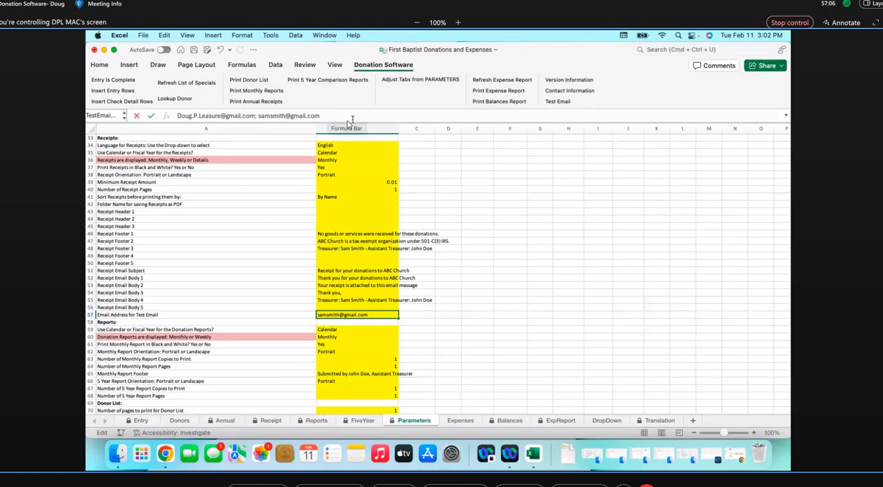
Remove the second email address and the semicolon from the test email parameter, keeping only the first address
left_click_drag(347, 119, 257, 117)
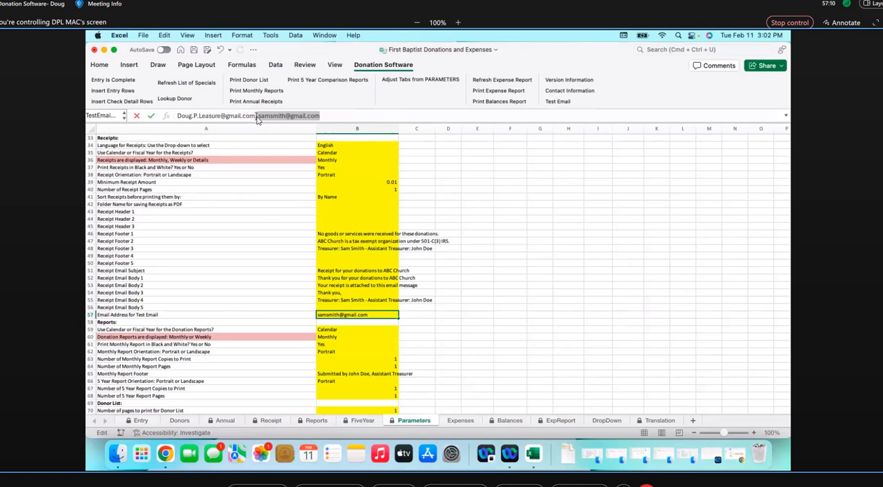
key("BackSpace")
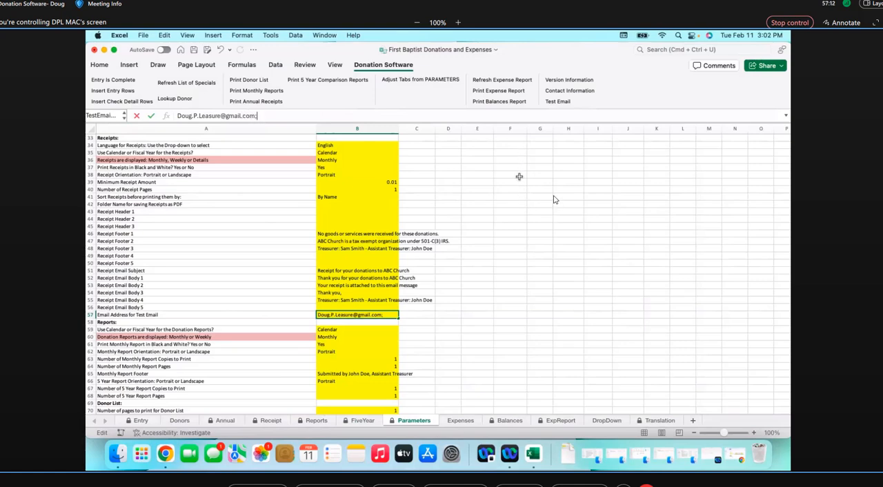
key("BackSpace")
key("Return")
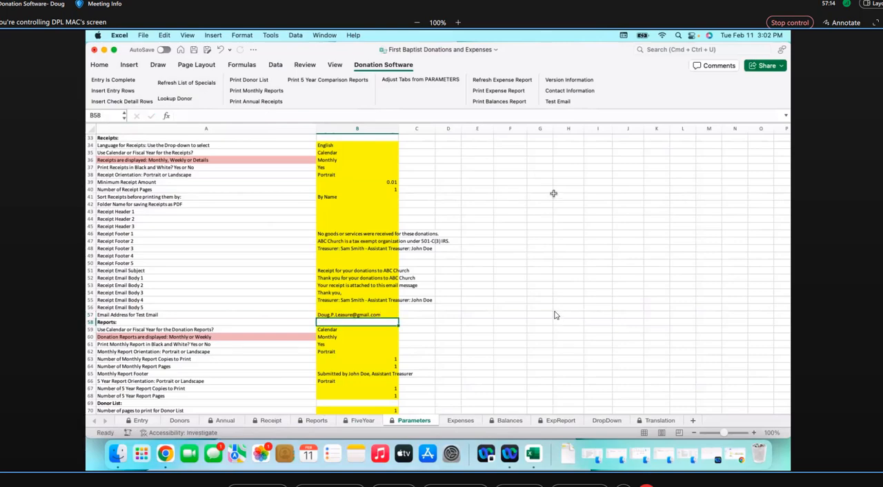
Review the Reports parameters, view the monthly giving report on the Reports sheet, and return to Parameters
scroll(541, 318, "down", 10)
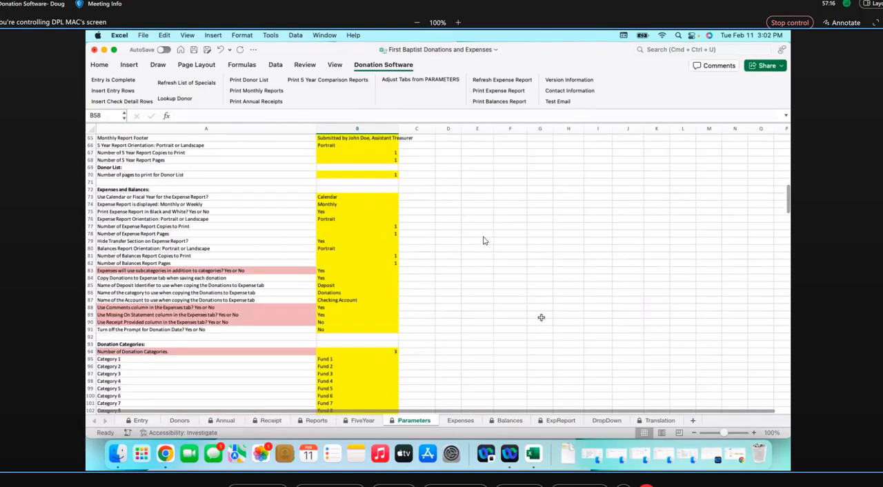
scroll(469, 224, "up", 2)
scroll(464, 225, "up", 3)
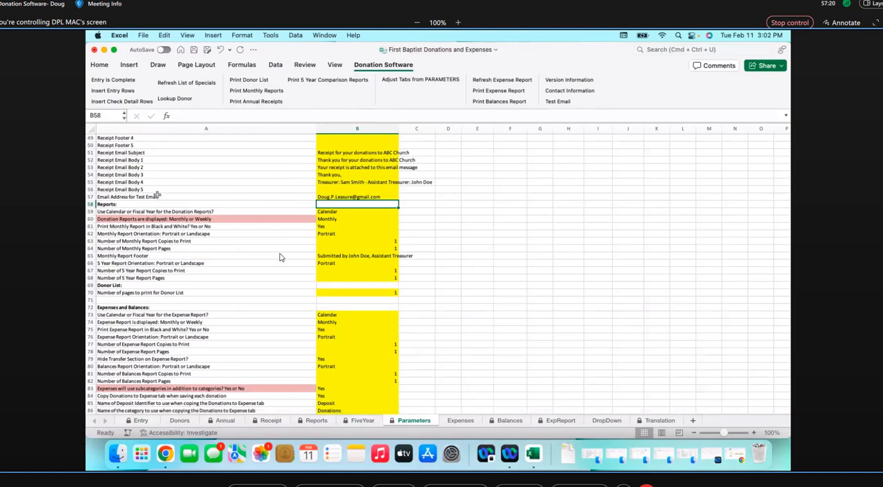
scroll(279, 255, "down", 3)
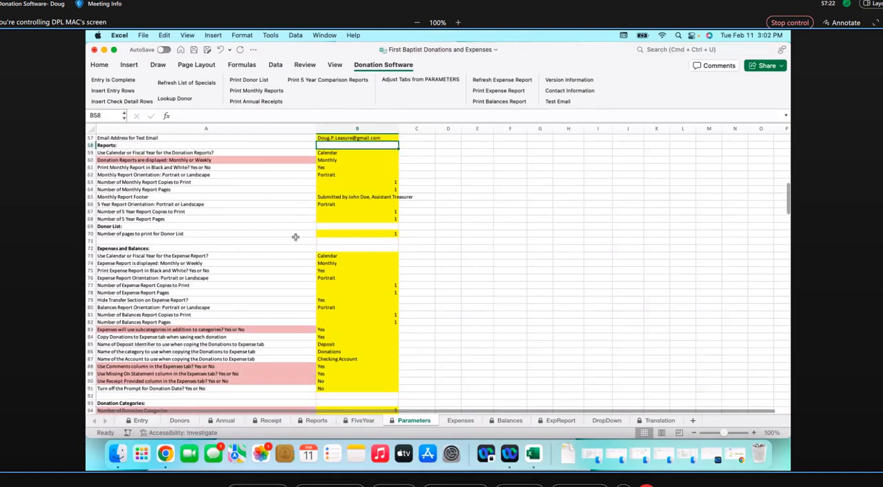
left_click(314, 421)
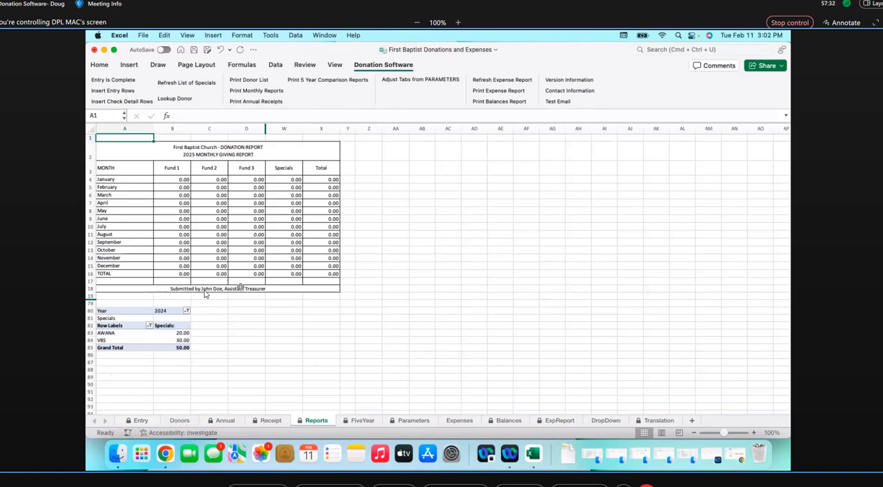
left_click(408, 422)
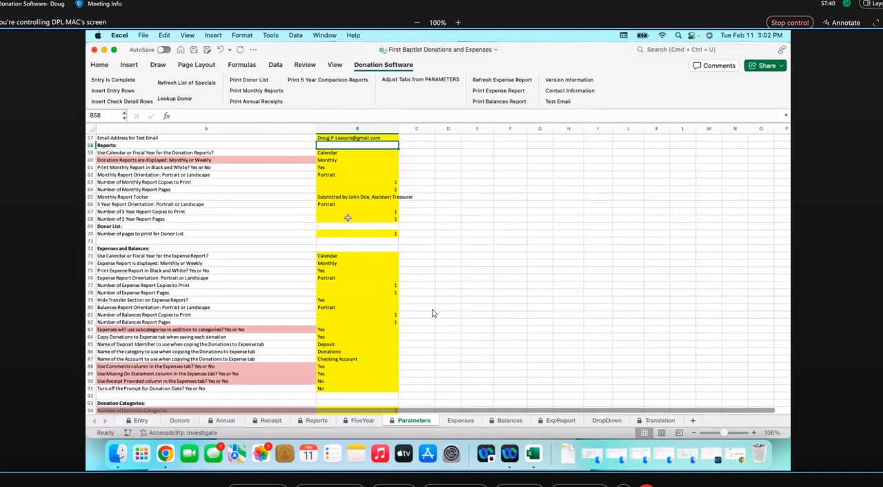
View the fund columns on the Entry sheet, then name donation Category 1 General in Parameters
scroll(432, 312, "down", 5)
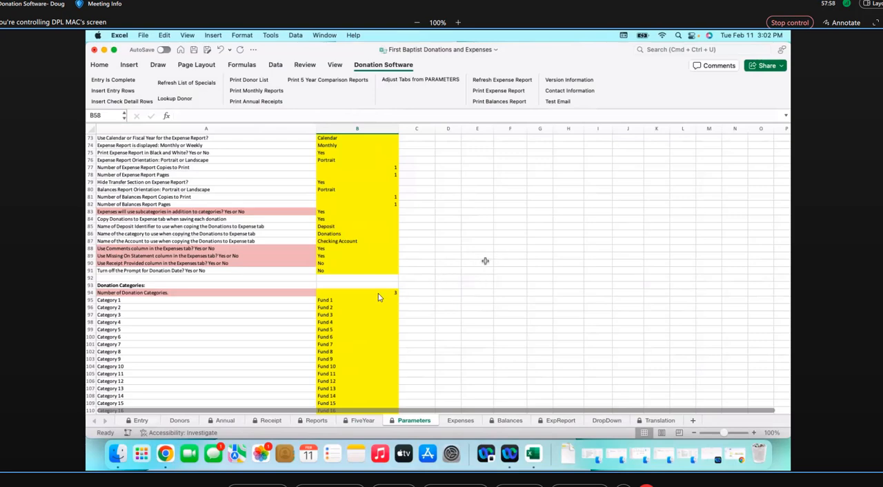
left_click(325, 302)
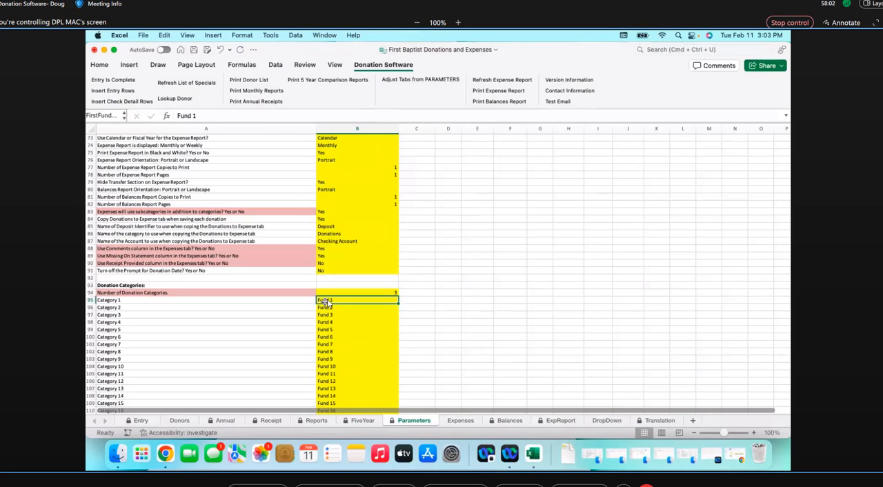
left_click(140, 421)
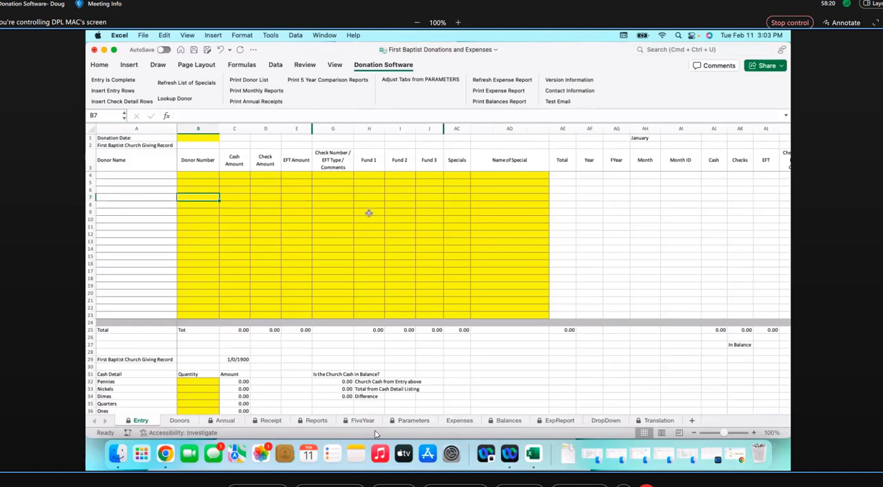
left_click(414, 421)
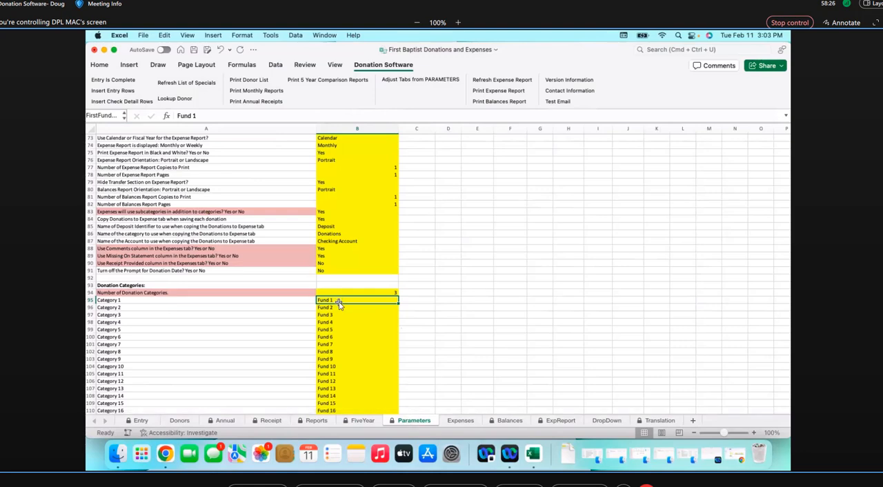
type("Genera")
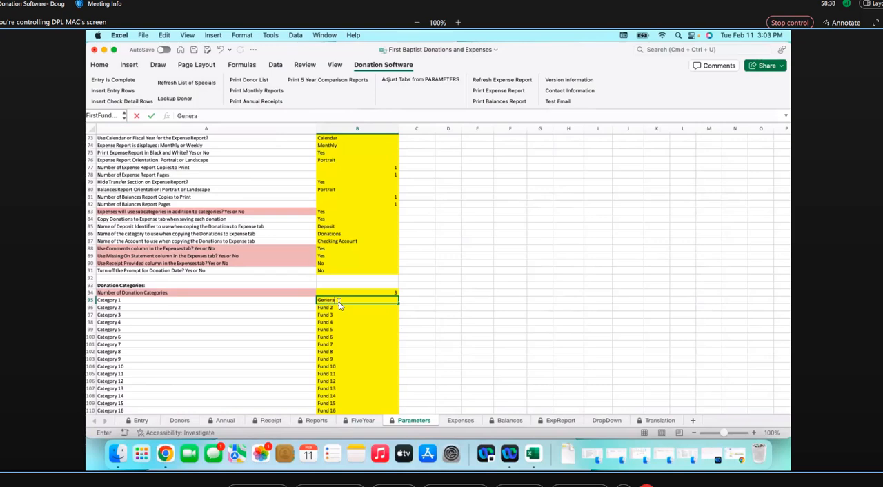
type("l")
key("Return")
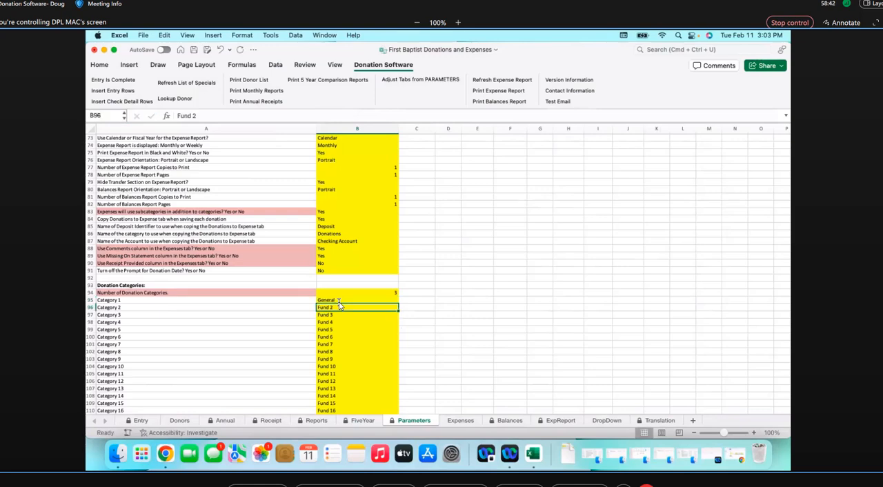
Name donation Category 2 Missions and Category 3 Charity in Parameters
type("Msi")
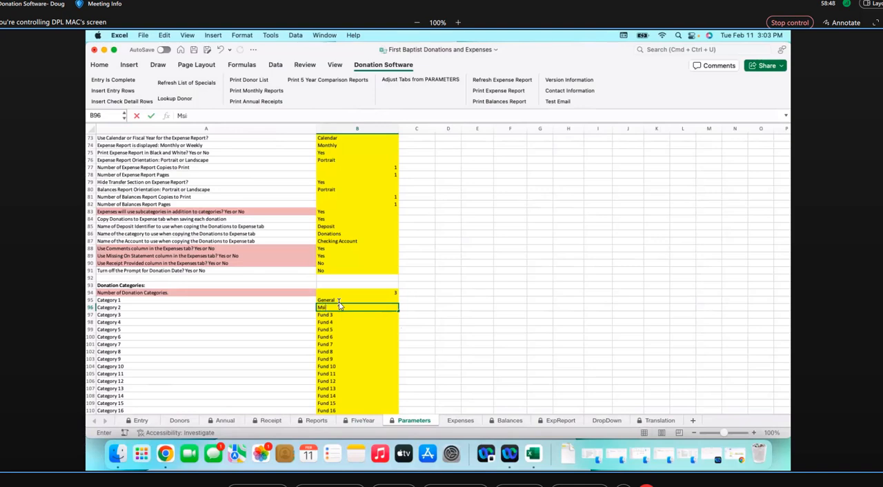
key("BackSpace")
type("issions")
key("Return")
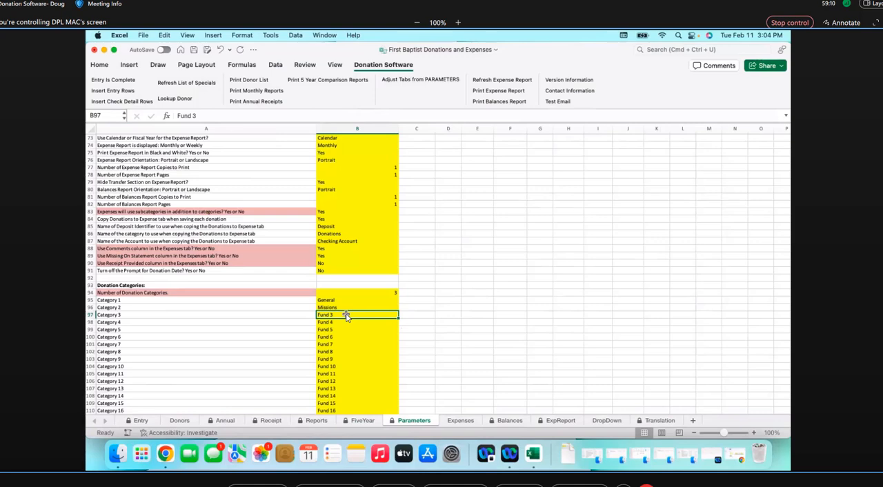
type("Ch")
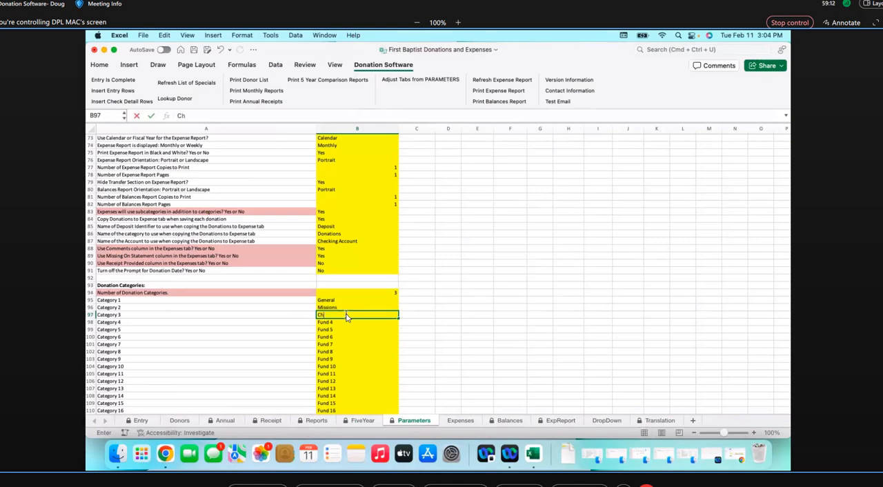
type("ity")
left_click(338, 326)
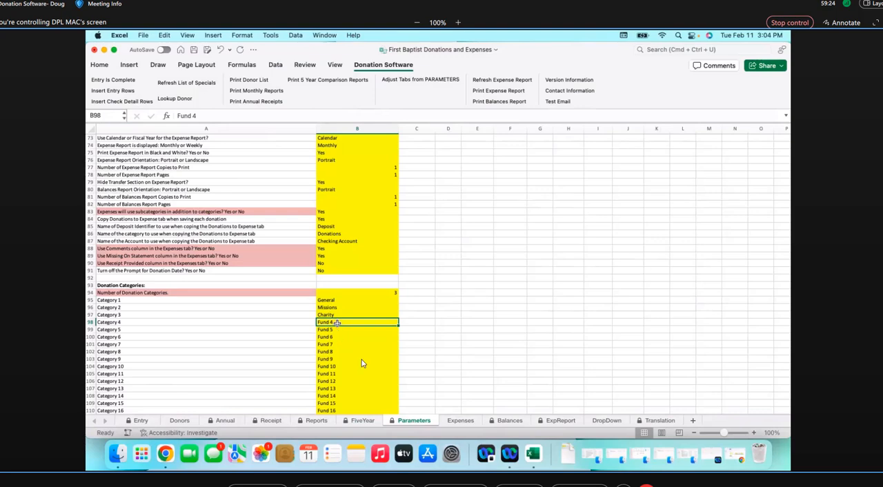
Review the donation category count and the bank account parameters, and select the Account 1 name in B119
scroll(362, 361, "down", 5)
scroll(361, 361, "down", 3)
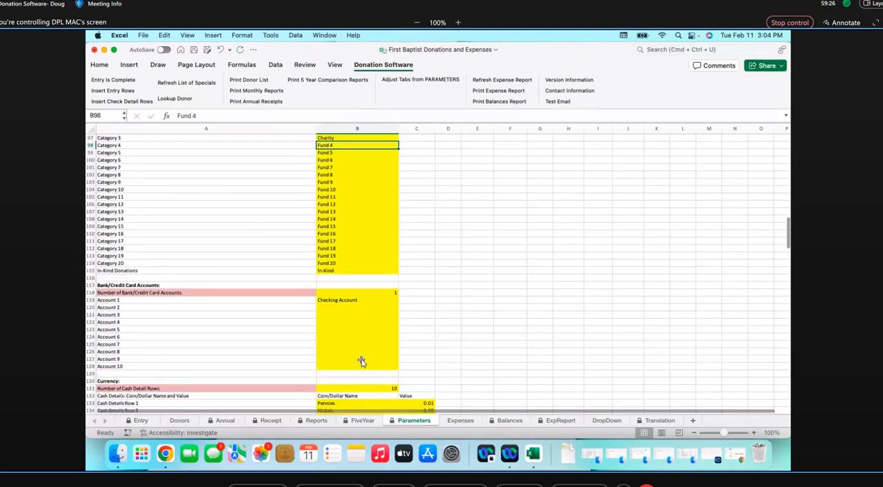
scroll(361, 361, "up", 8)
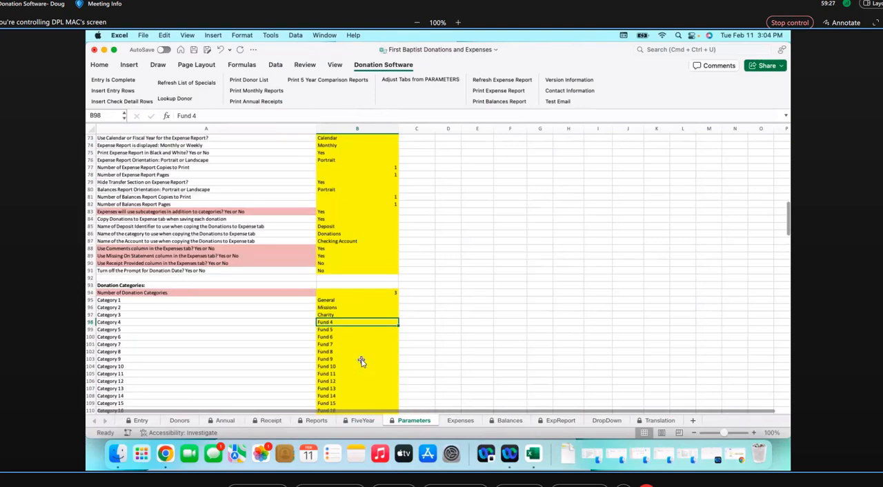
left_click(386, 293)
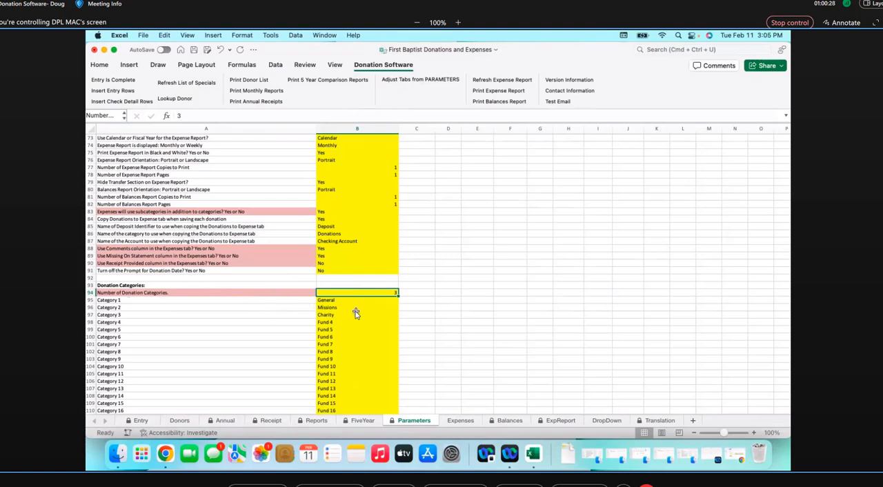
scroll(356, 313, "down", 10)
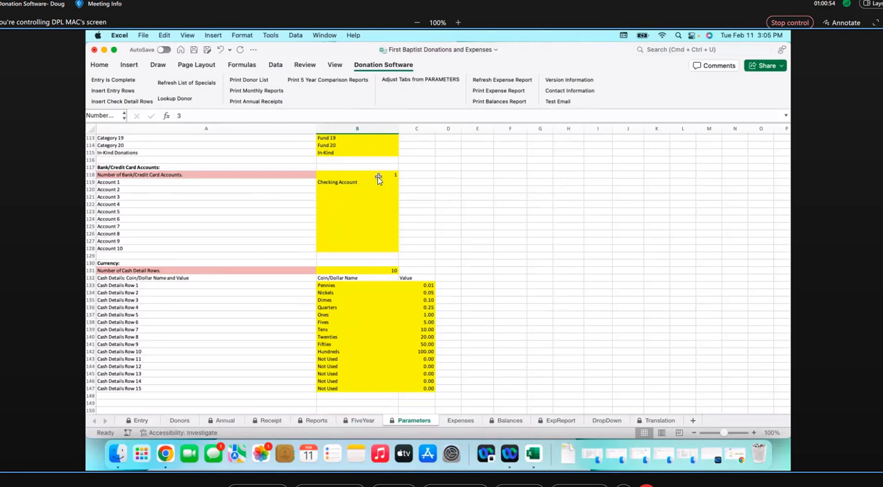
left_click(328, 191)
left_click(336, 181)
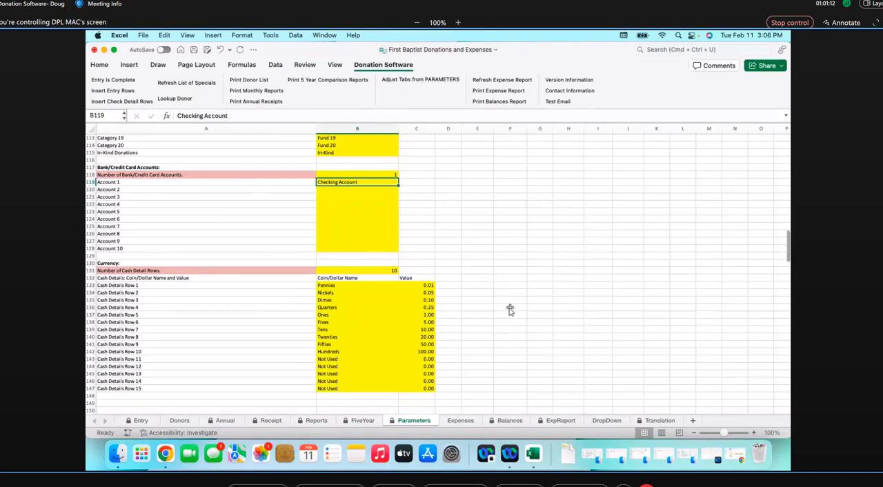
Compare the cash detail rows under Currency with the foreign currency lists in the Currency Examples.jpg image
scroll(510, 310, "down", 3)
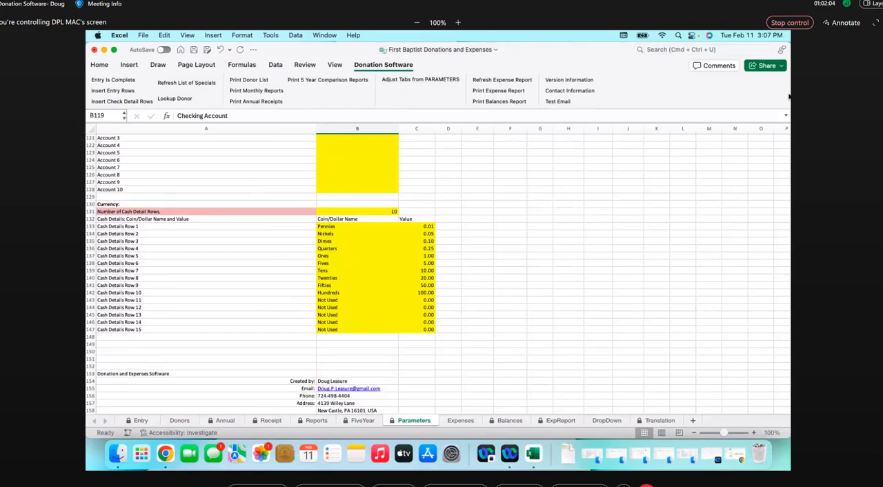
left_click_drag(882, 36, 548, 42)
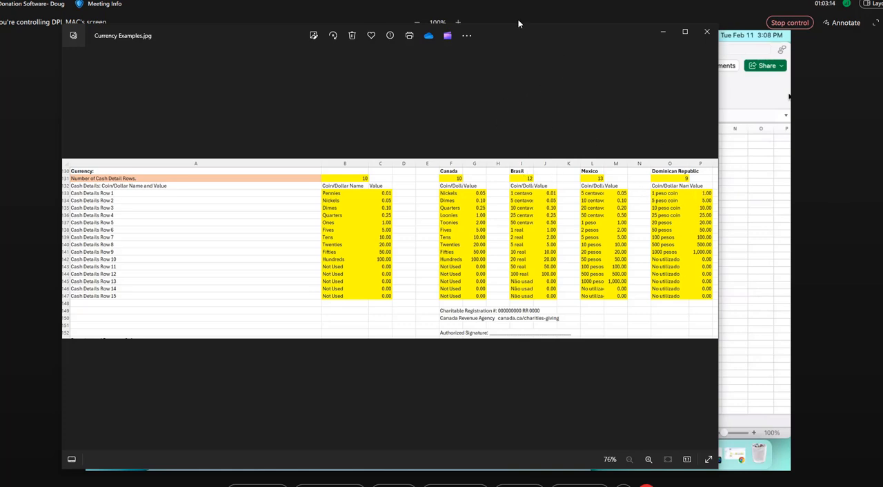
left_click_drag(524, 35, 882, 40)
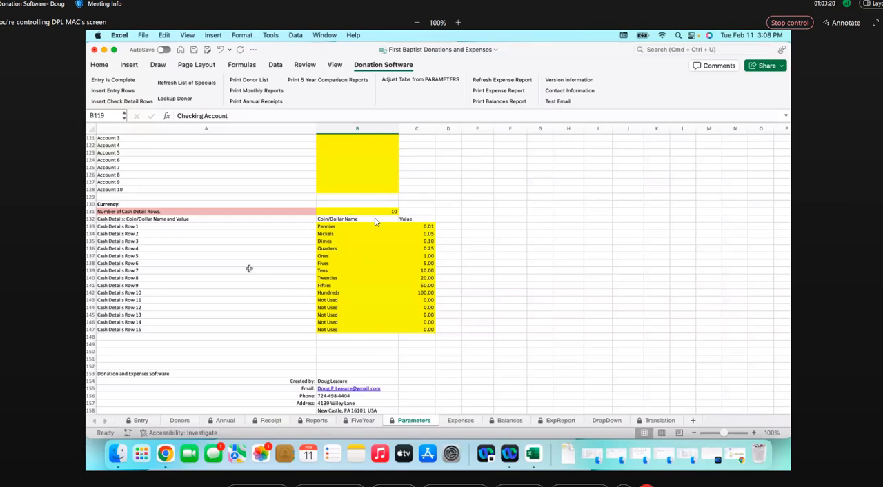
Adjust the workbook's tabs from the parameters and review the adjusted Parameters sheet
left_click(404, 80)
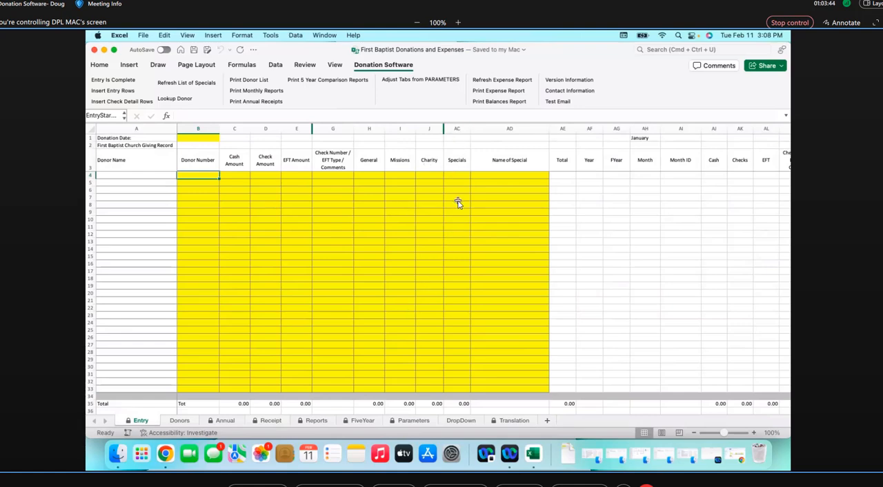
left_click(414, 421)
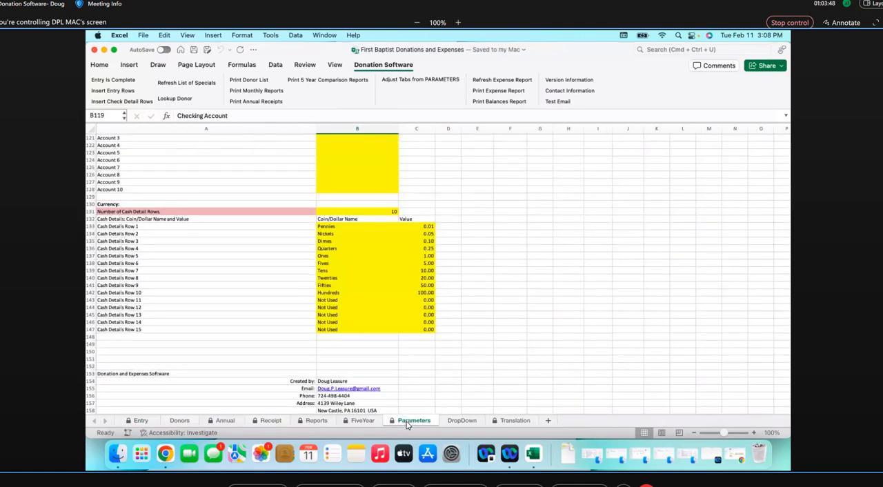
scroll(382, 268, "up", 20)
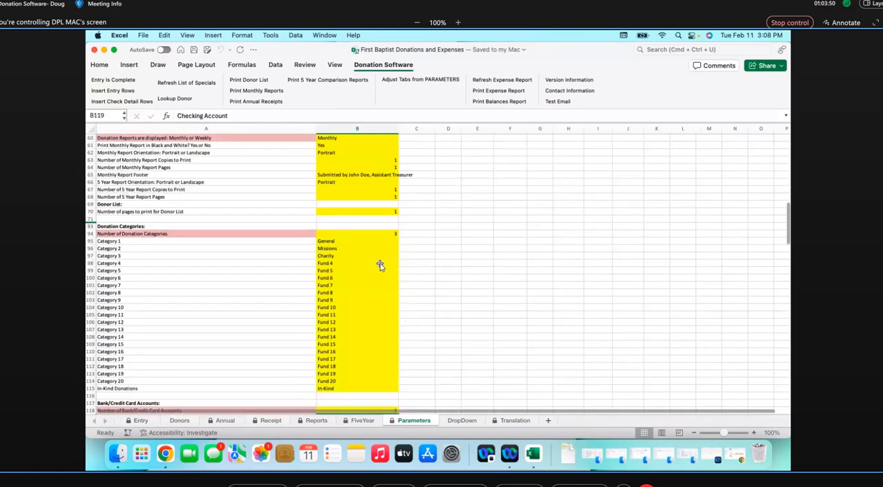
scroll(380, 267, "up", 8)
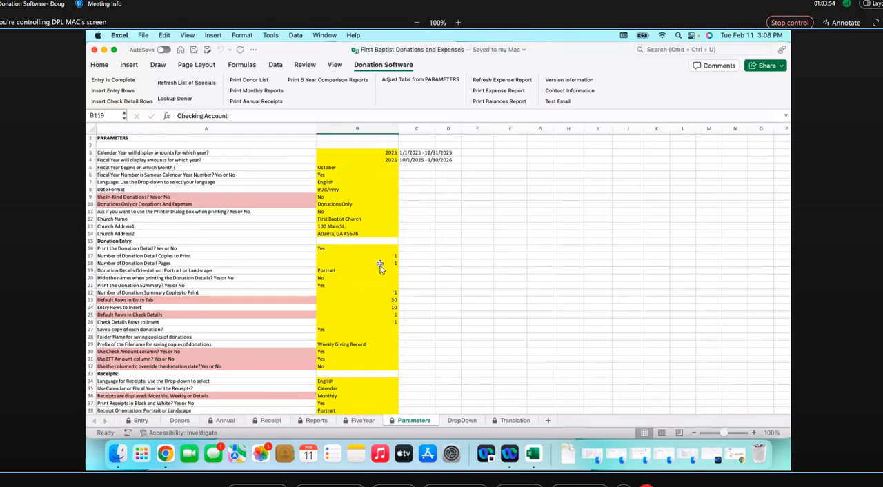
scroll(380, 267, "down", 20)
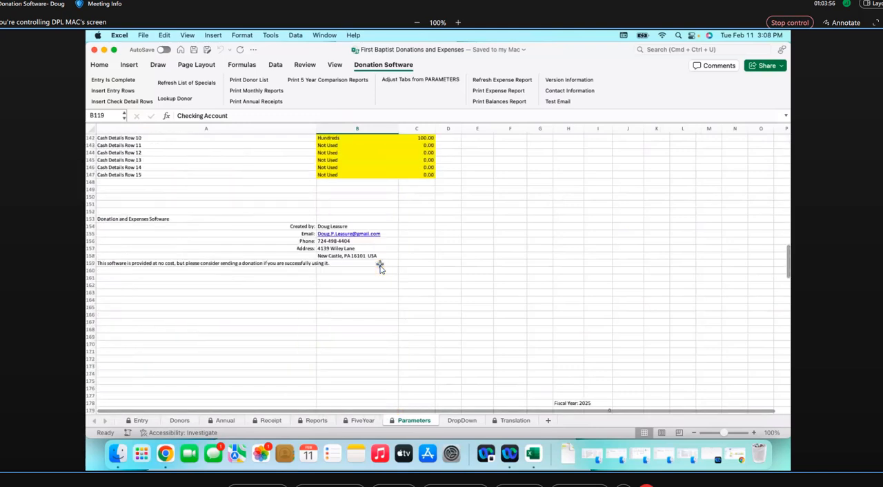
scroll(379, 267, "up", 7)
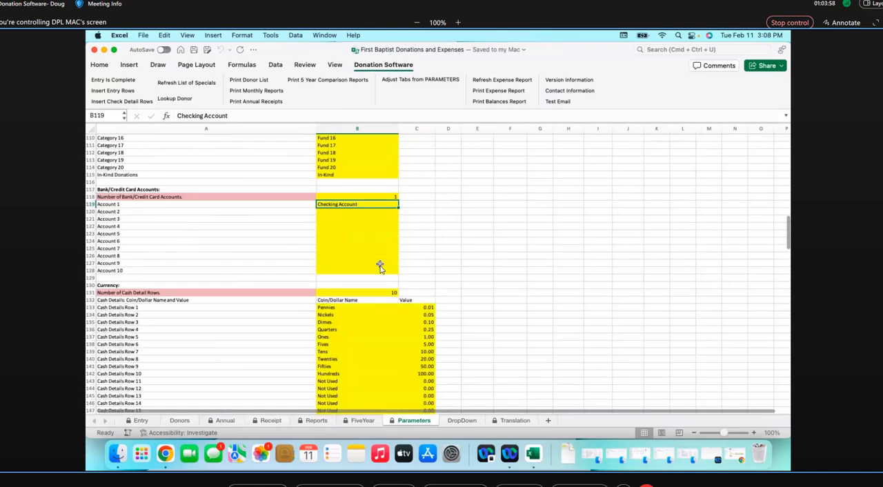
scroll(380, 266, "up", 5)
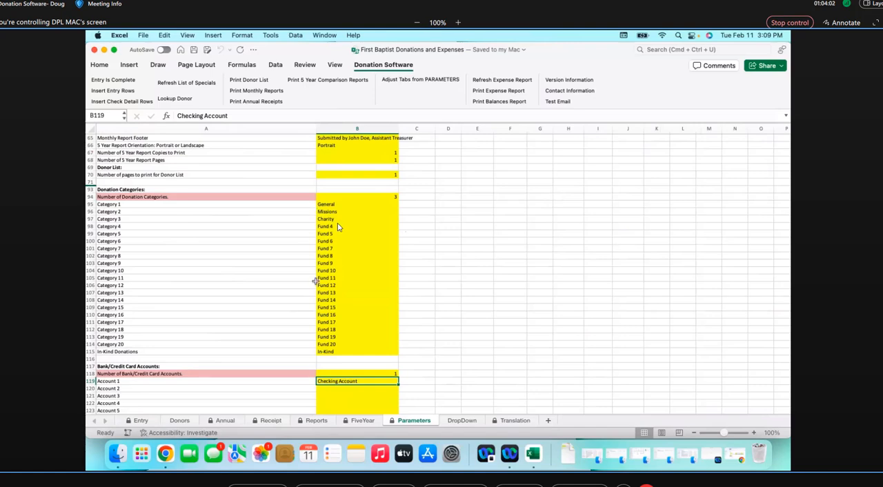
Save the workbook on the Entry sheet, then view the Receipt sheet and return to Entry
left_click(138, 421)
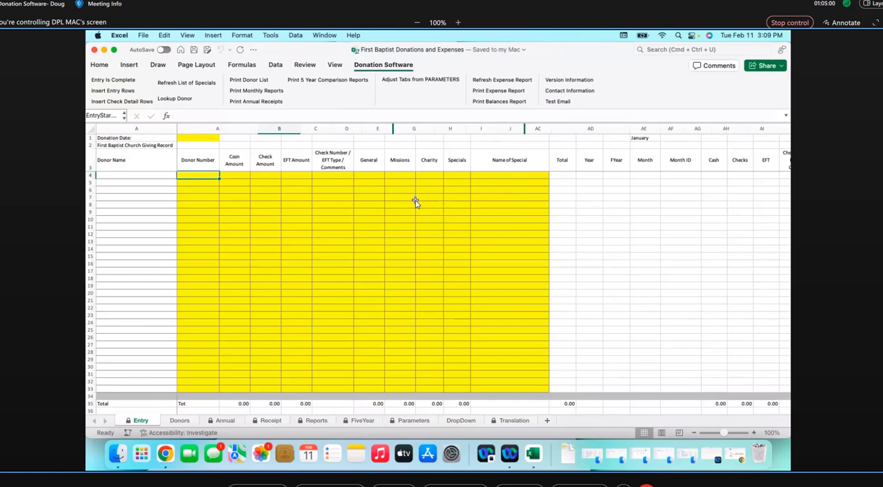
left_click(194, 53)
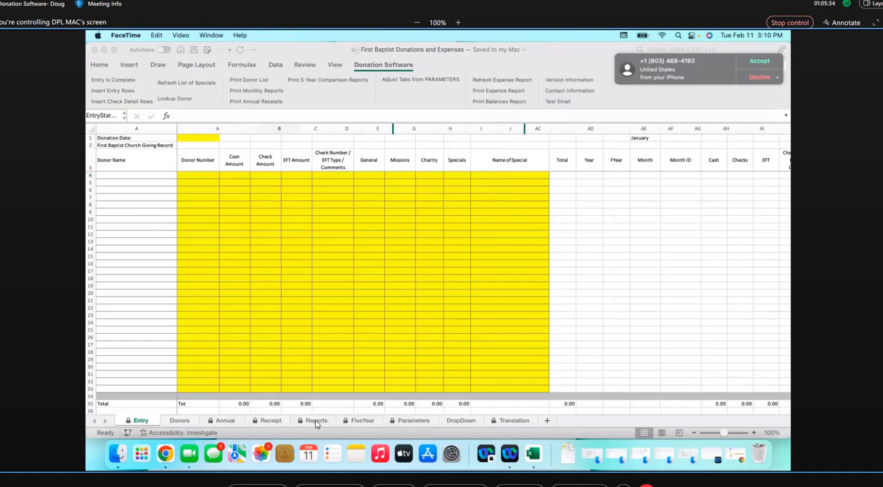
left_click(315, 421)
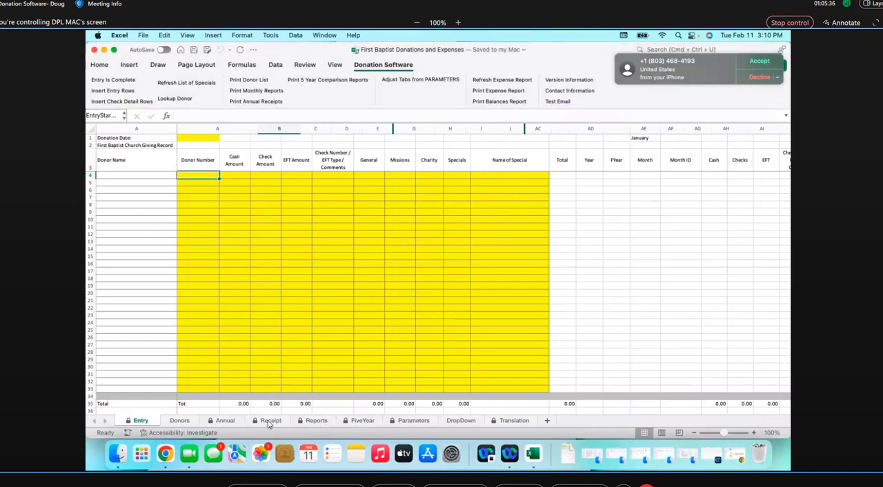
left_click(269, 422)
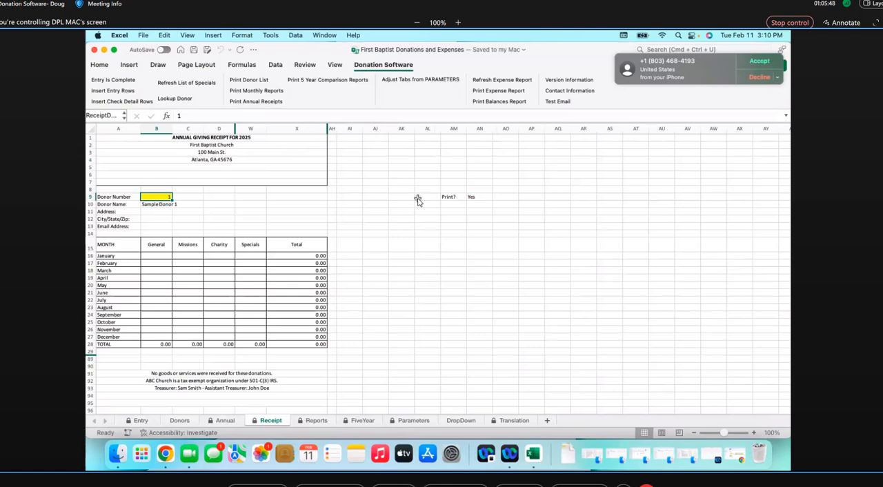
left_click(139, 421)
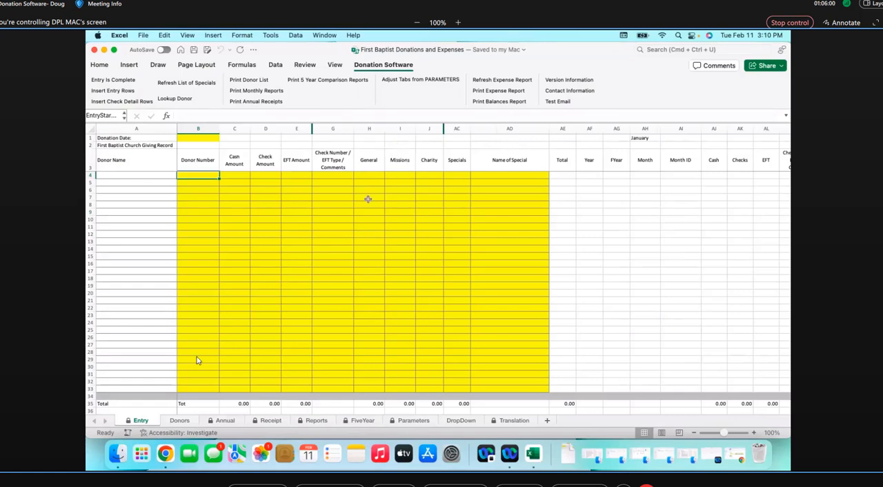
Unprotect the Entry sheet, try a wider Missions column, and undo the width change
right_click(141, 422)
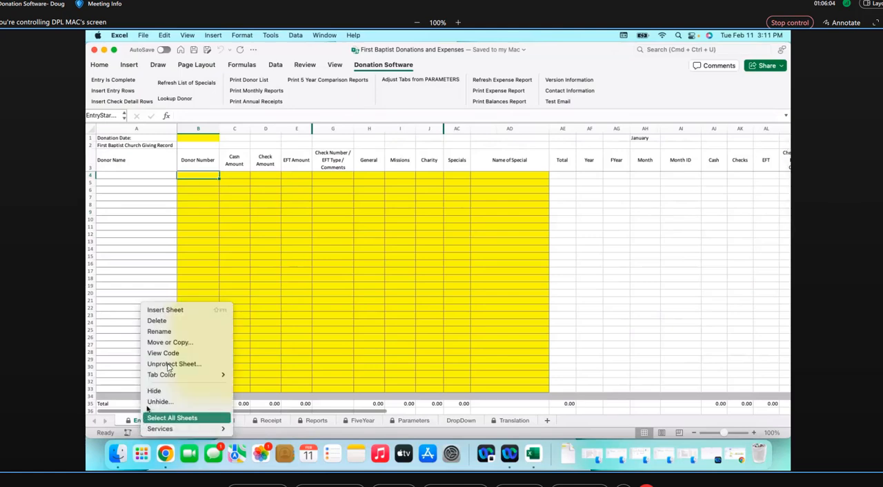
left_click(168, 364)
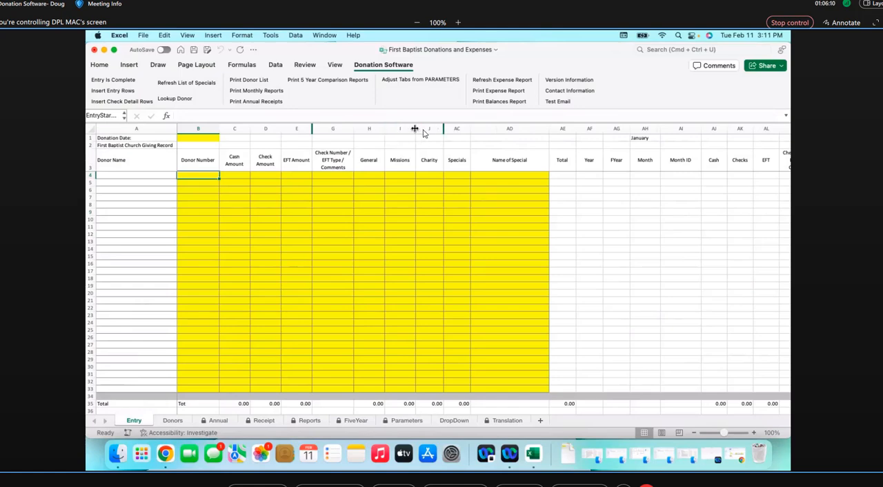
left_click_drag(415, 128, 434, 131)
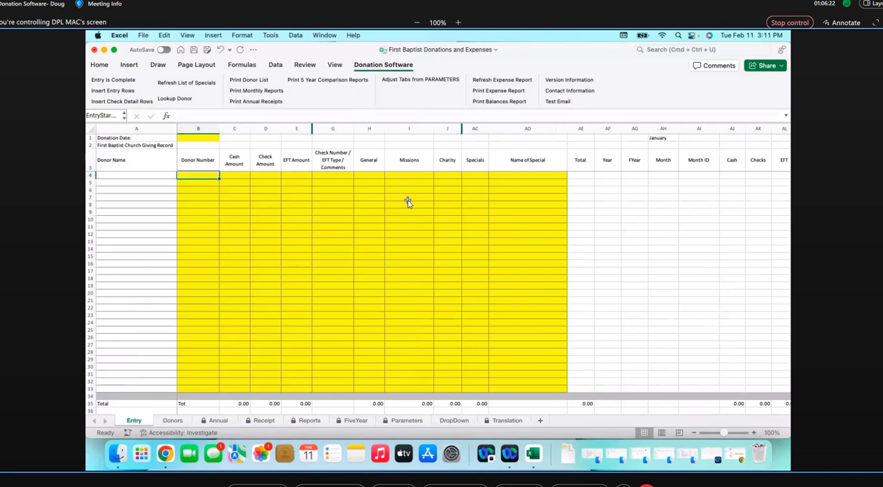
key("ctrl+z")
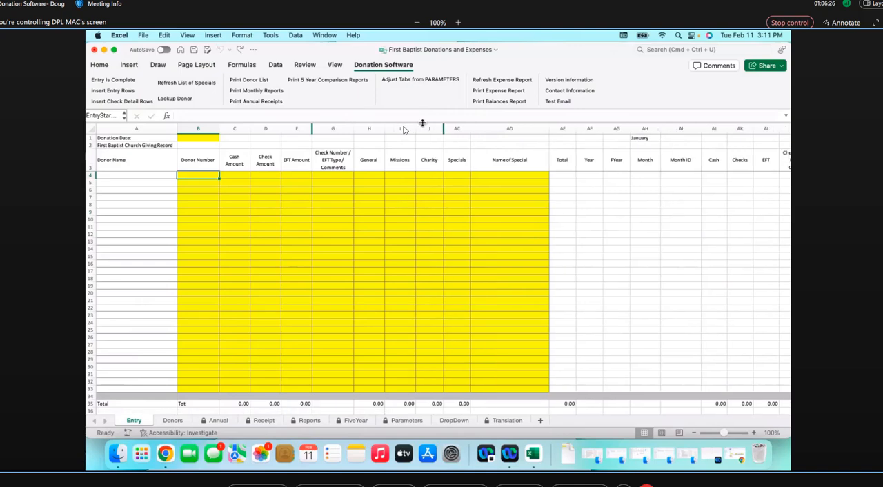
Protect the Entry sheet without a password, allowing only selection of locked and unlocked cells
right_click(134, 424)
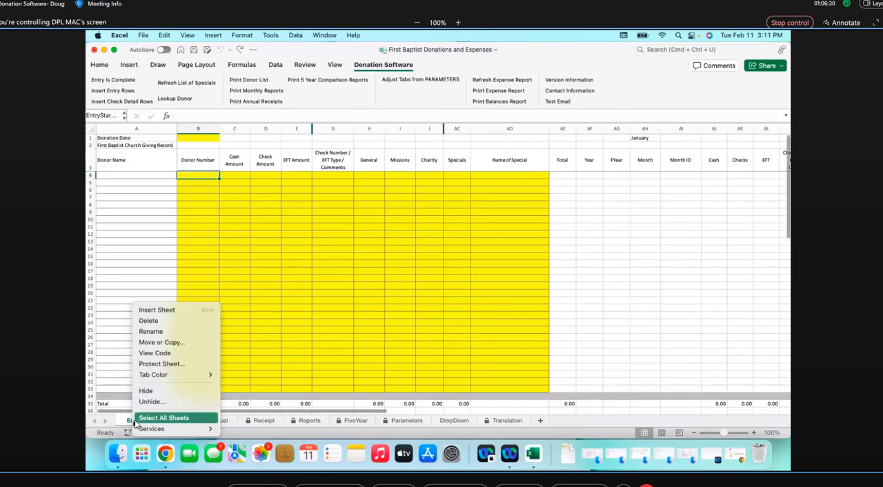
left_click(158, 364)
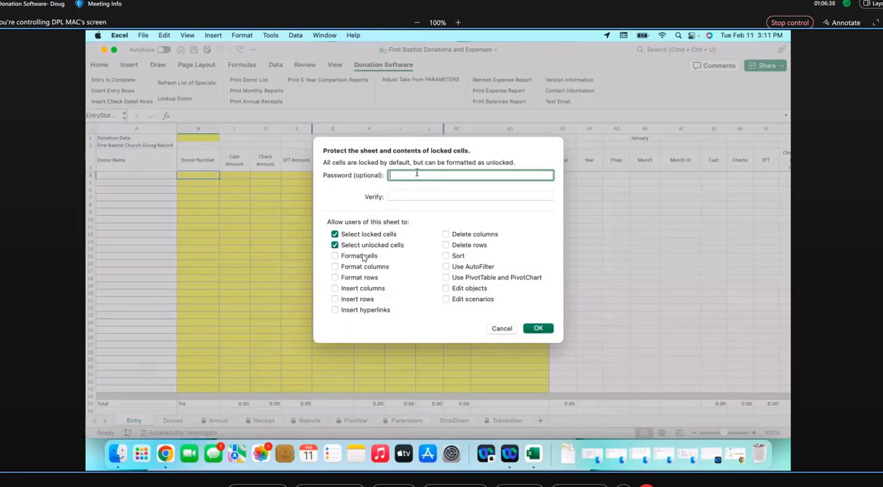
left_click(539, 328)
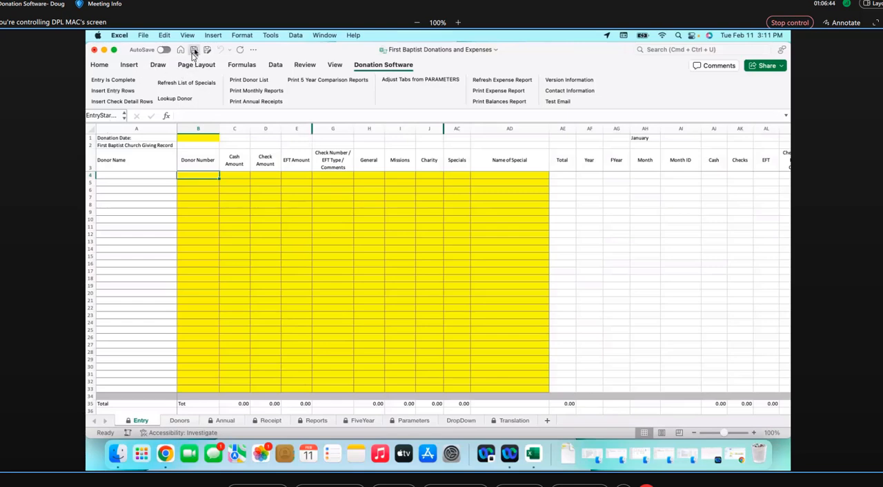
Save the First Baptist Donations and Expenses workbook and quit Excel
left_click(194, 51)
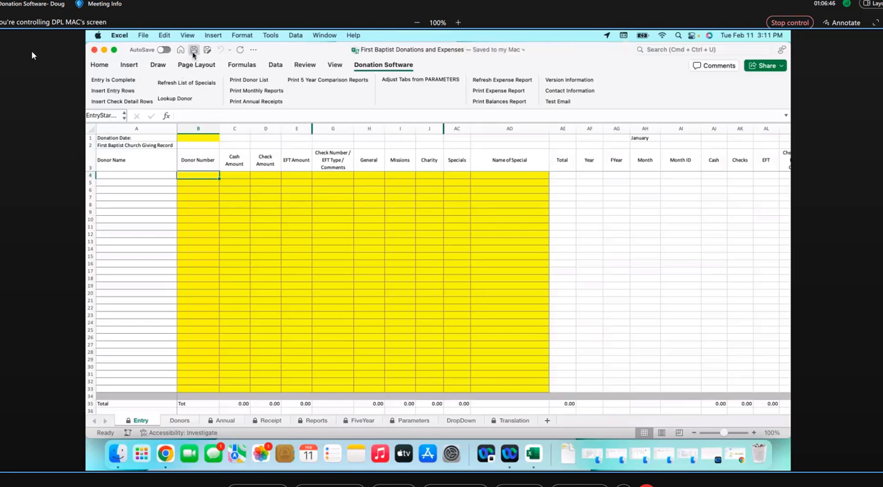
left_click(119, 36)
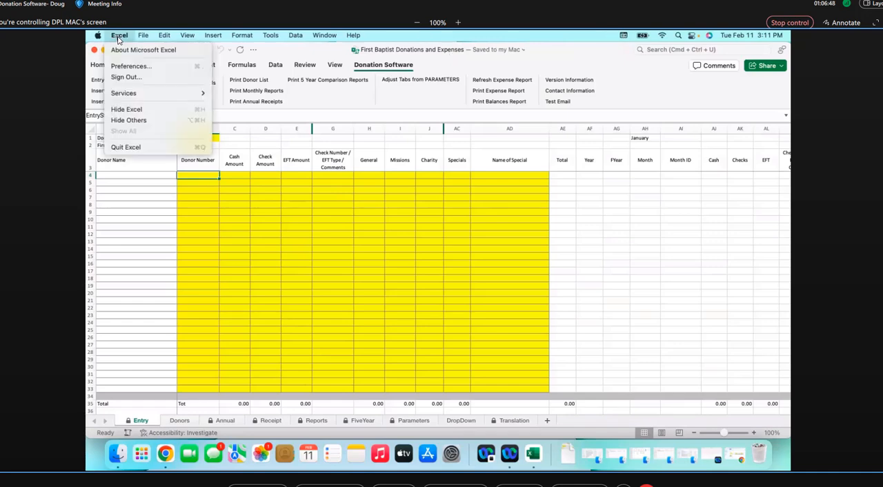
left_click(126, 148)
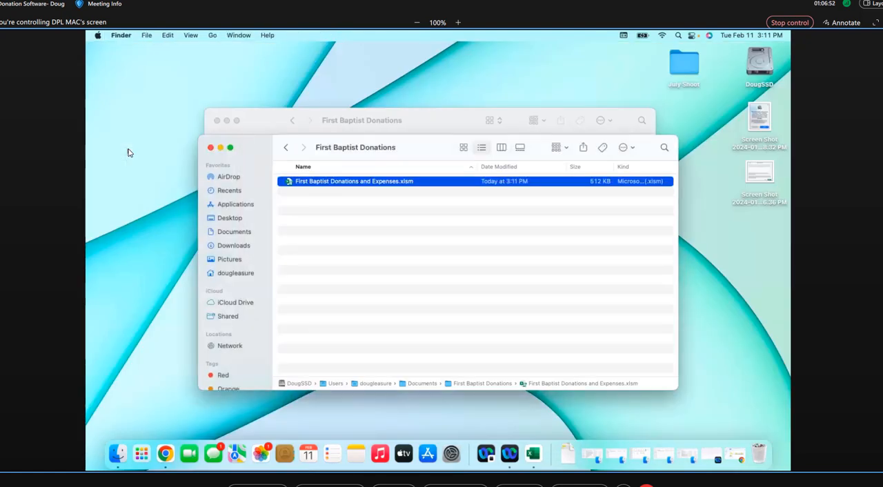